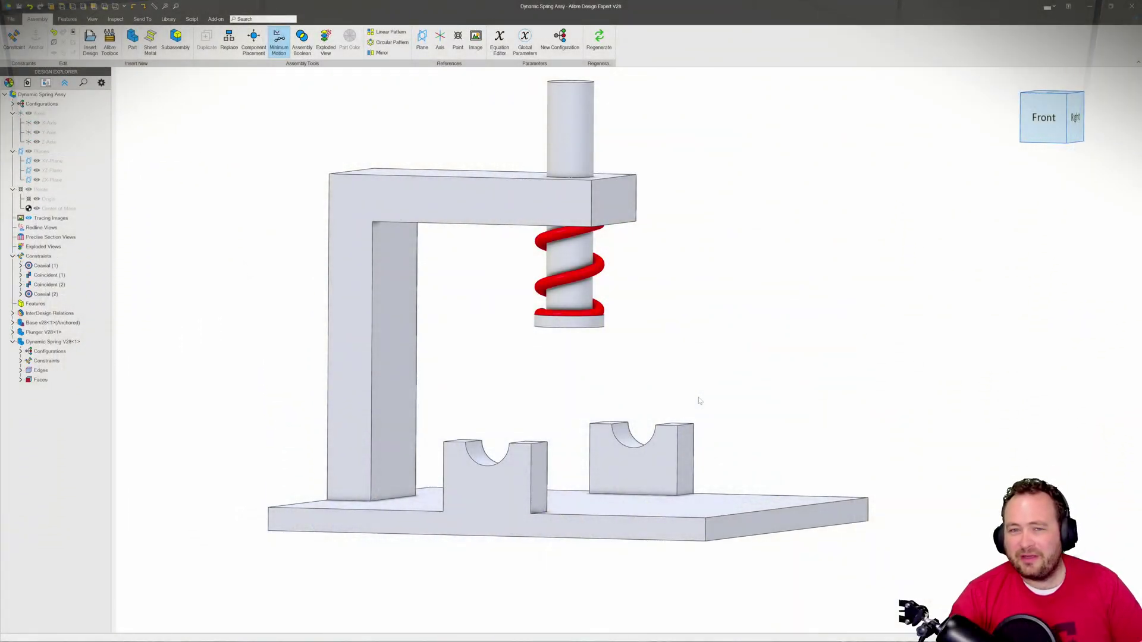
# Slide the plunger upward in the finished assembly to examine how the red spring follows its motion
pyautogui.scroll(3, 550, 277)
pyautogui.moveTo(586, 369); pyautogui.dragTo(649, 327, button='middle')
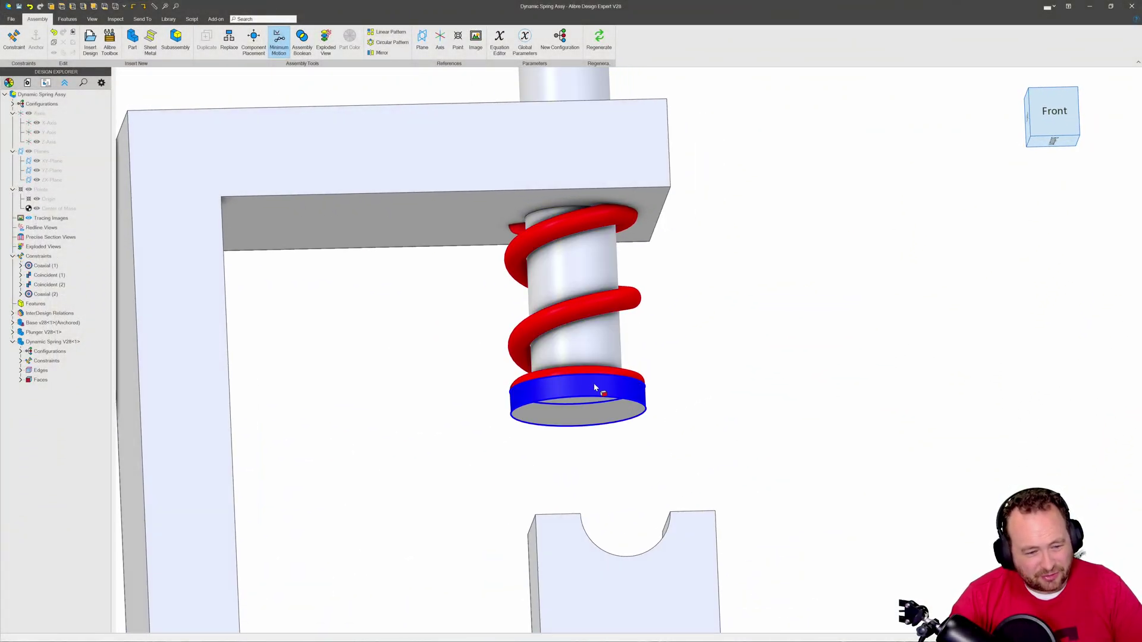
pyautogui.moveTo(595, 388); pyautogui.dragTo(593, 361, button='middle')
pyautogui.moveTo(594, 361); pyautogui.dragTo(571, 331)
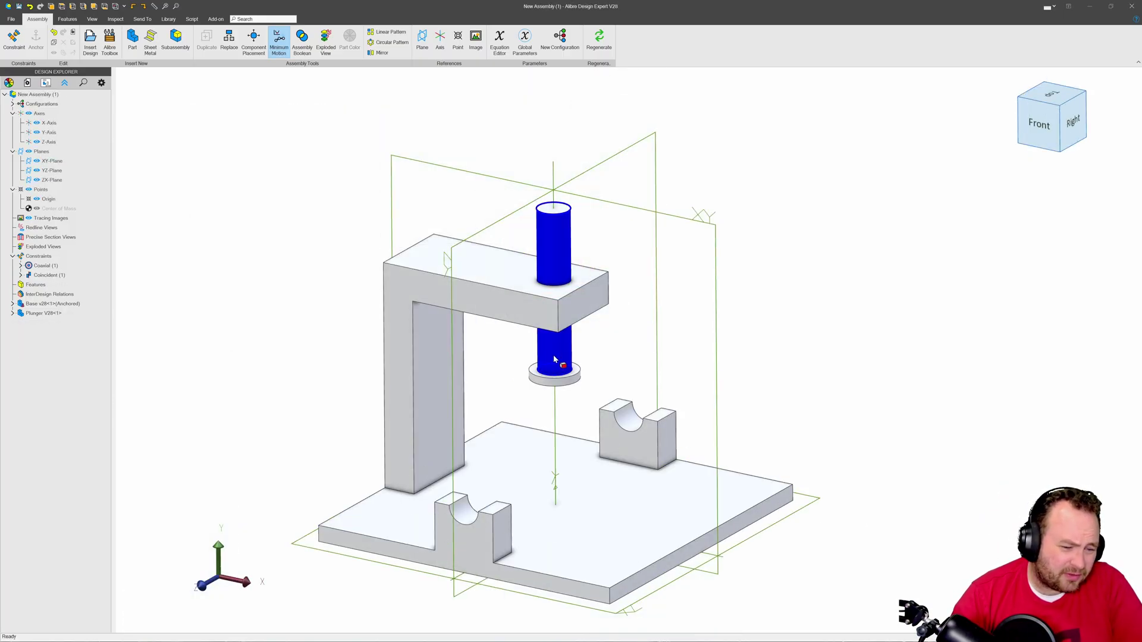
# Move the plunger in the new assembly to check its travel through the base arm
pyautogui.moveTo(564, 353)
pyautogui.mouseDown()
pyautogui.moveTo(566, 335)
pyautogui.moveTo(543, 375)
pyautogui.moveTo(555, 358)
pyautogui.mouseUp()
pyautogui.scroll(3, 556, 366)
pyautogui.scroll(-3, 558, 374)
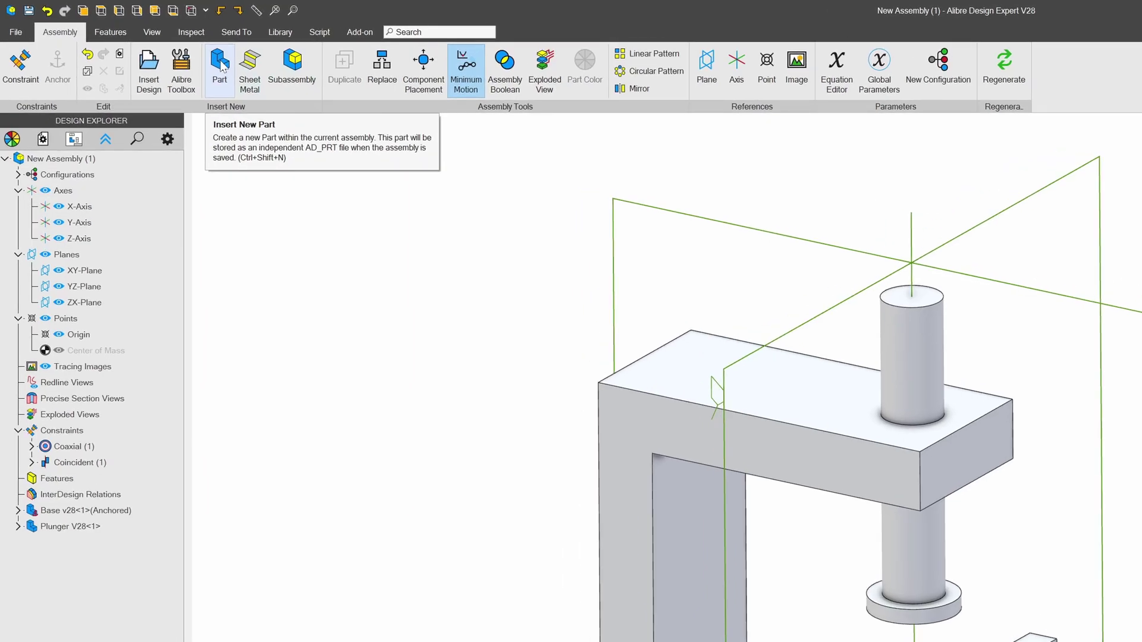
# Insert a new part into the assembly, then return to editing the top-level assembly
pyautogui.click(220, 63)
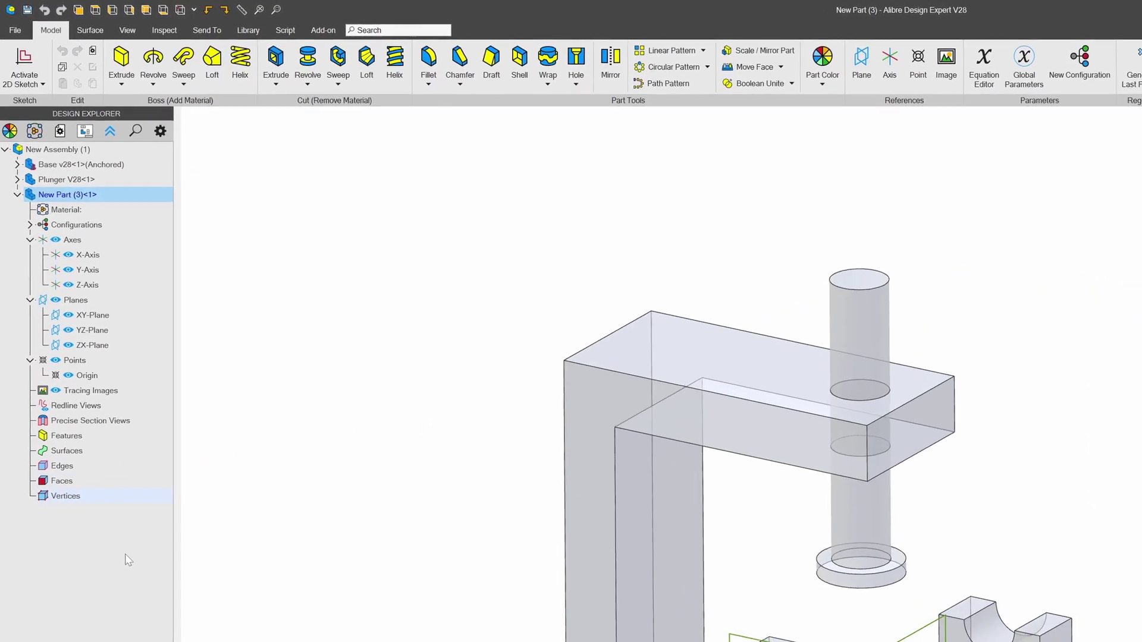
pyautogui.scroll(-2, 1060, 553)
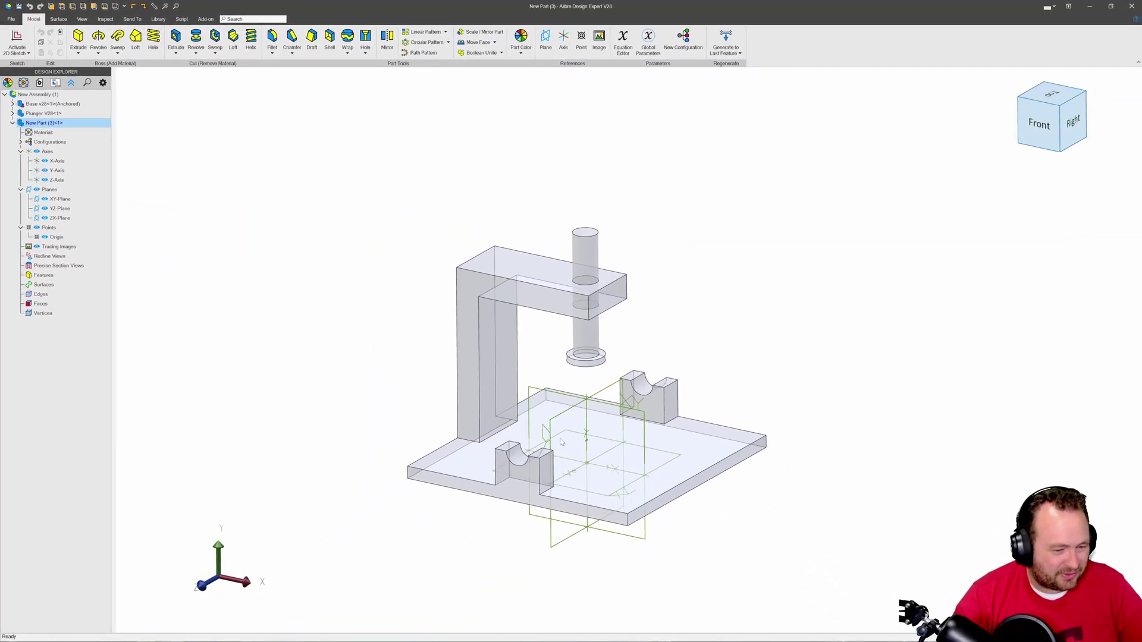
pyautogui.scroll(3, 563, 443)
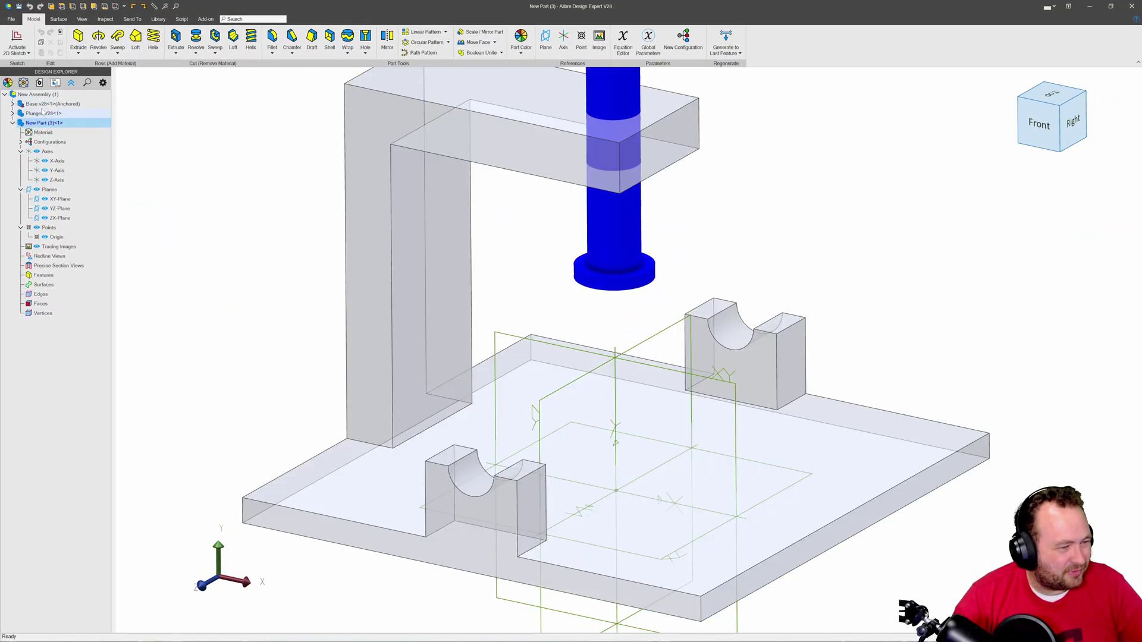
pyautogui.rightClick(47, 95)
pyautogui.click(84, 103)
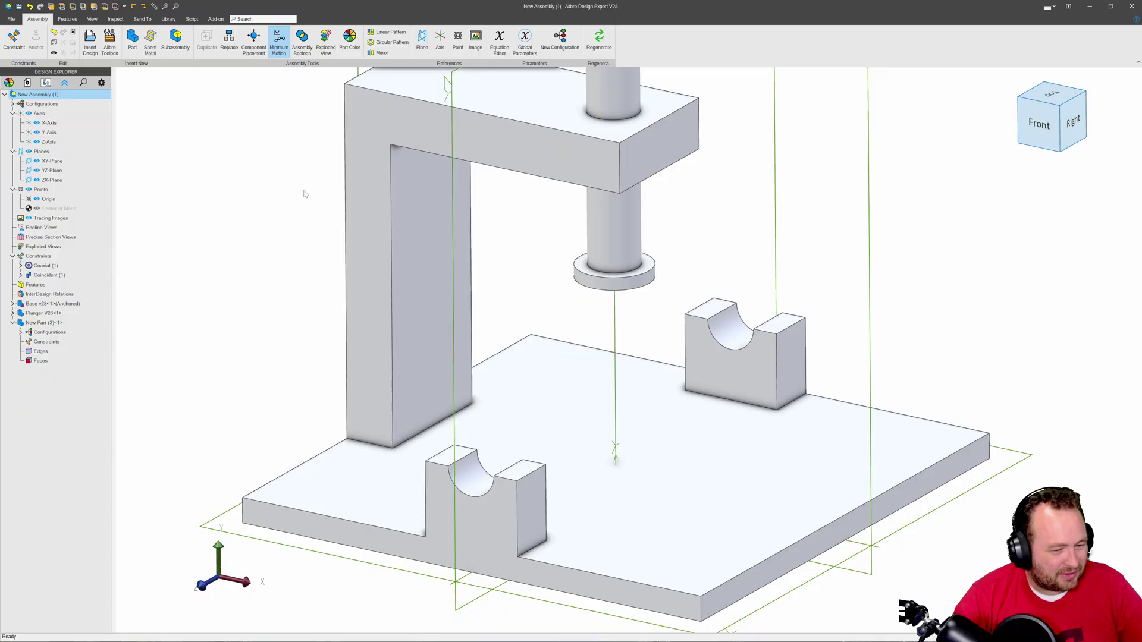
# Show the reference geometry of the new part in the assembly
pyautogui.moveTo(421, 395); pyautogui.dragTo(416, 362, button='middle')
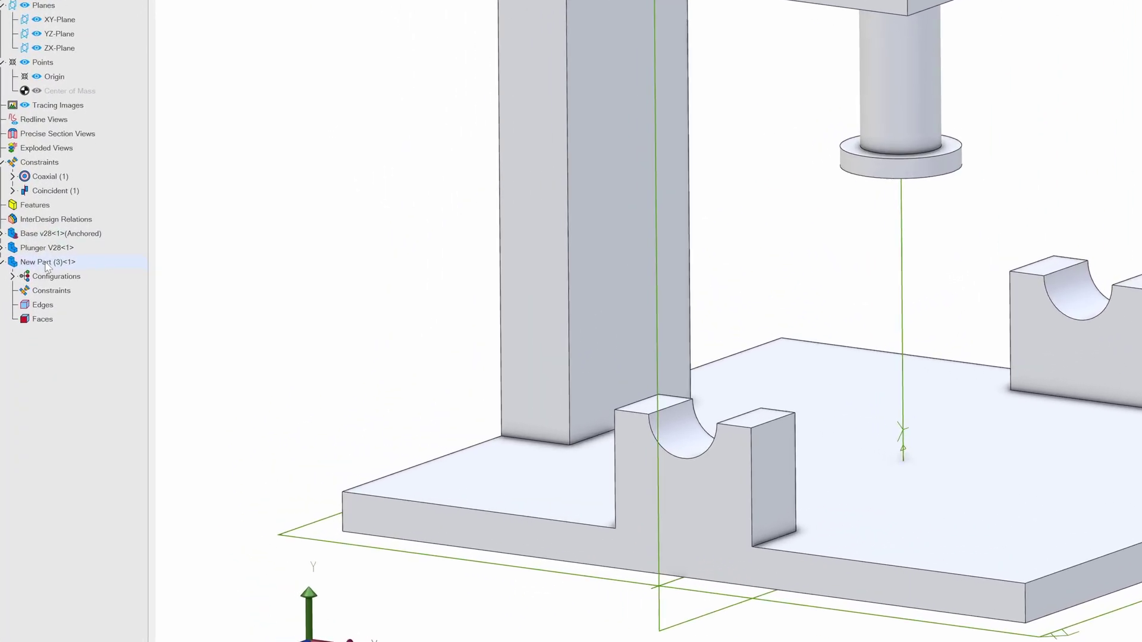
pyautogui.rightClick(46, 264)
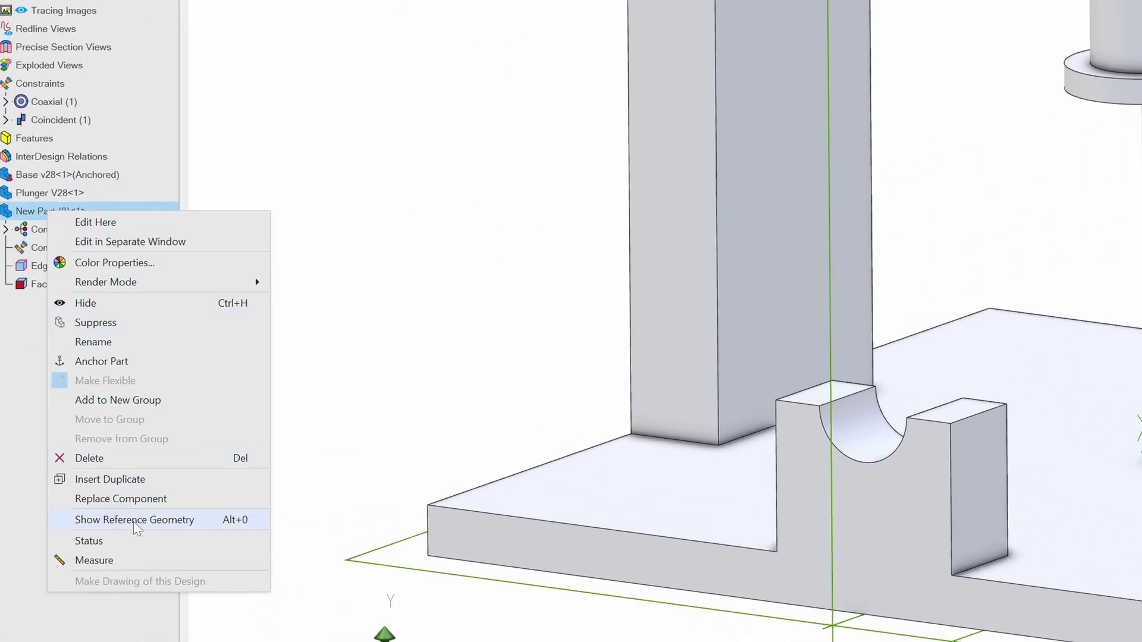
pyautogui.click(135, 520)
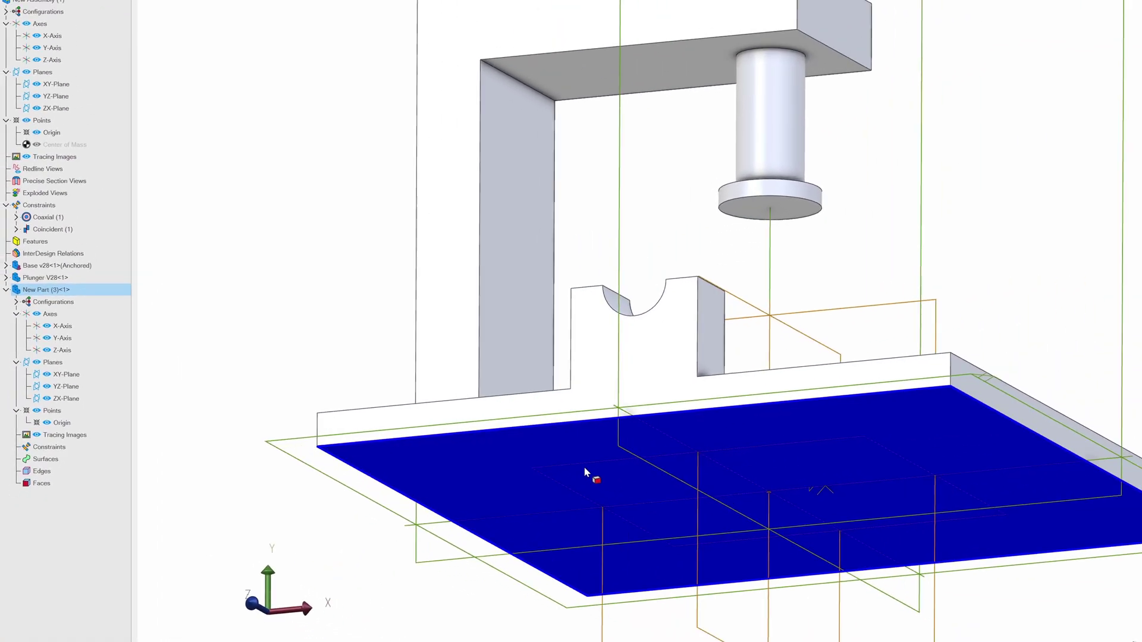
# Add a coincident constraint between the new part's ZX-Plane and the upper face of the plunger's flange
pyautogui.click(584, 466)
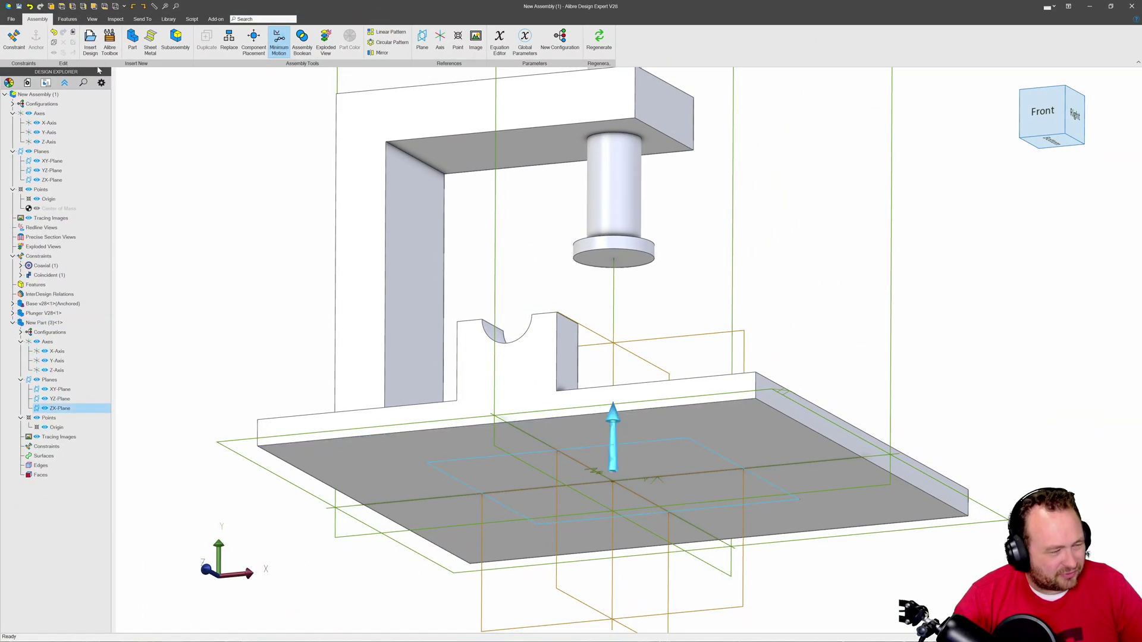
pyautogui.click(14, 38)
pyautogui.moveTo(523, 239); pyautogui.dragTo(522, 306, button='middle')
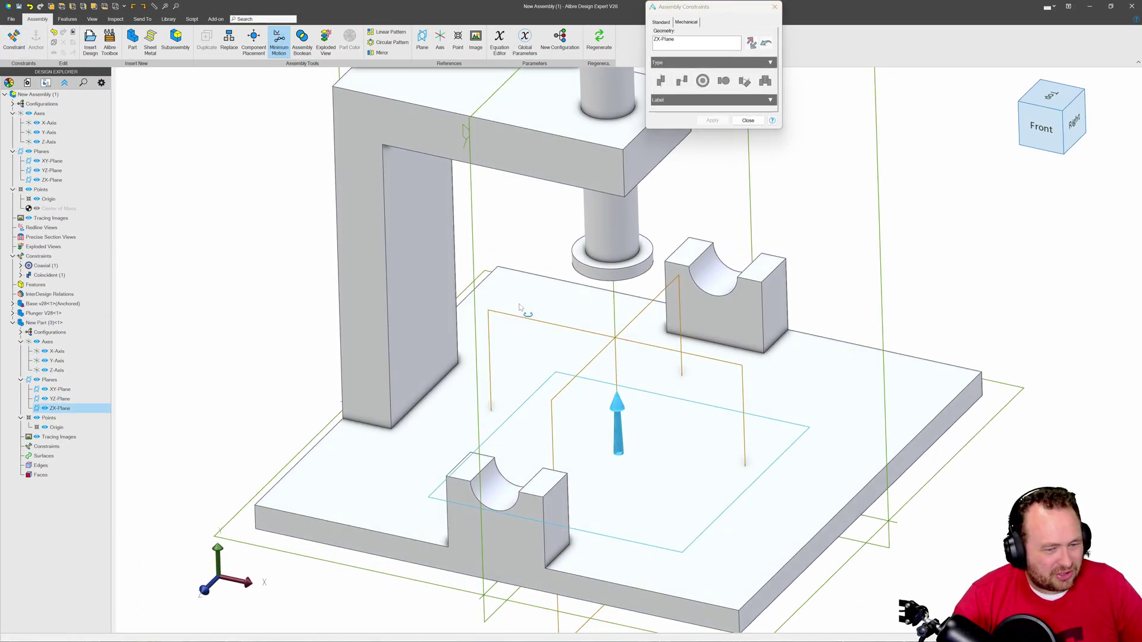
pyautogui.click(650, 249)
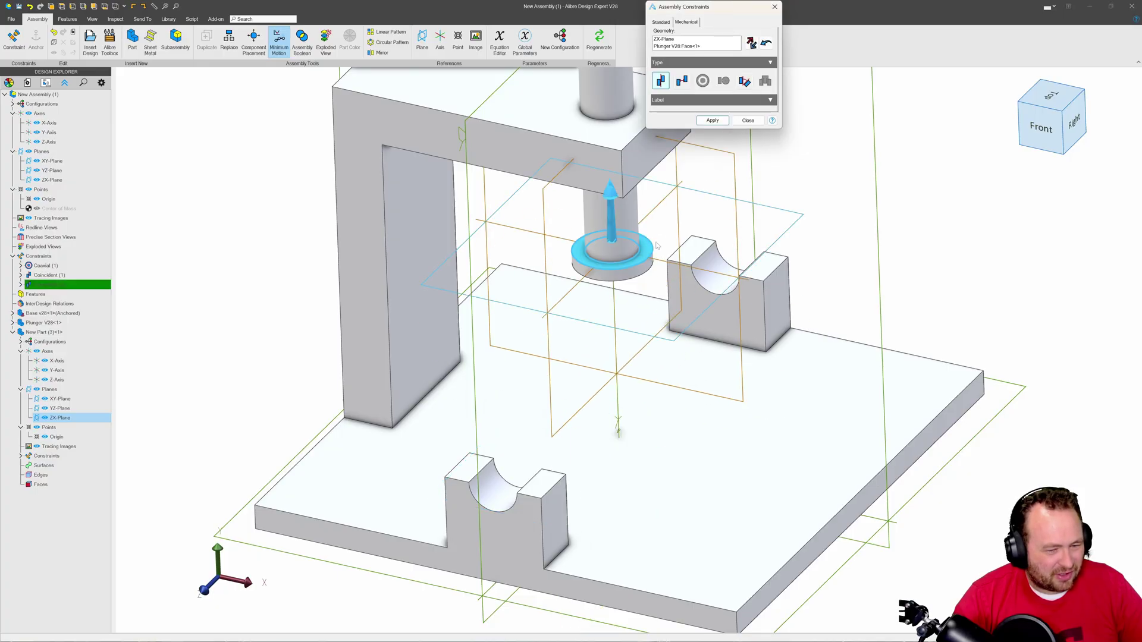
pyautogui.click(712, 120)
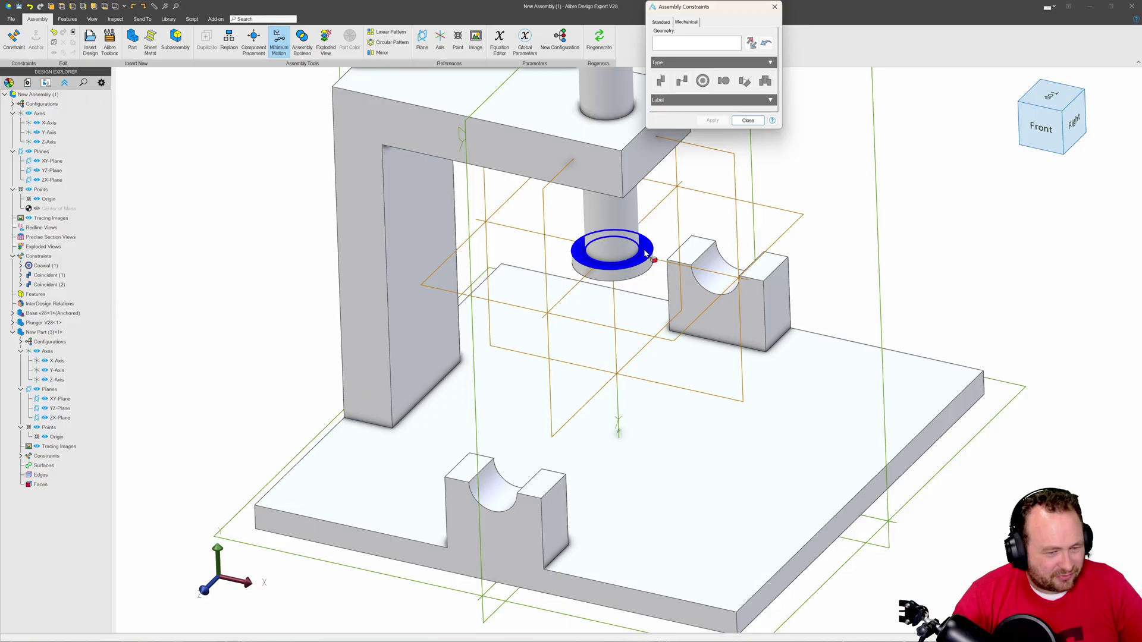
# Add a coaxial constraint between the new part's Y-Axis and the plunger's cylindrical shaft, and finish constraining
pyautogui.click(618, 310)
pyautogui.click(631, 234)
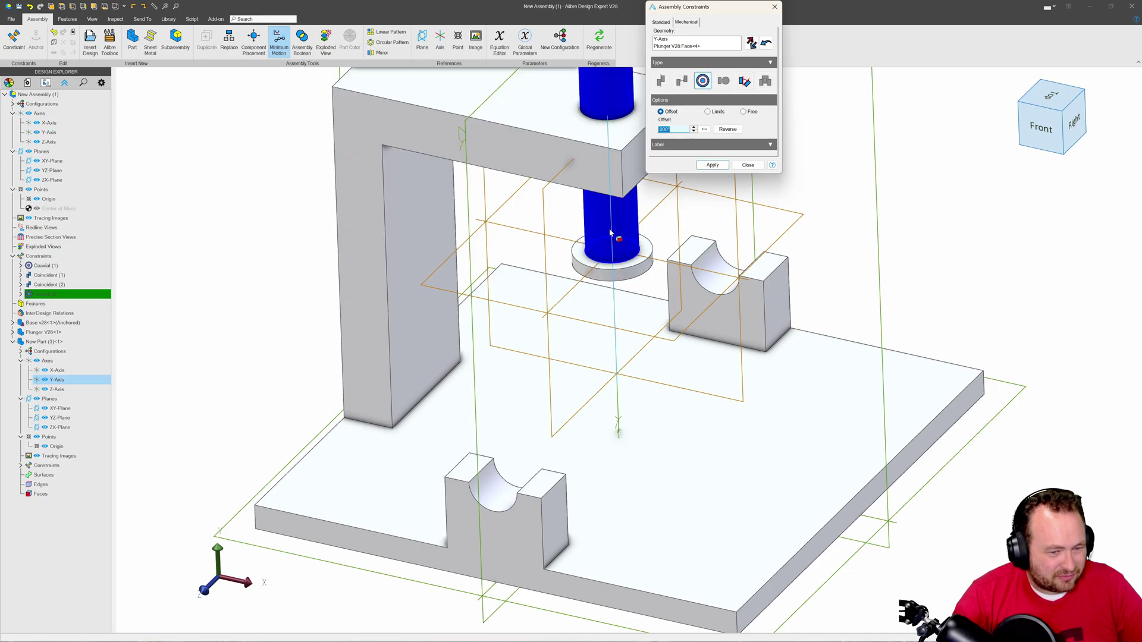
pyautogui.click(711, 166)
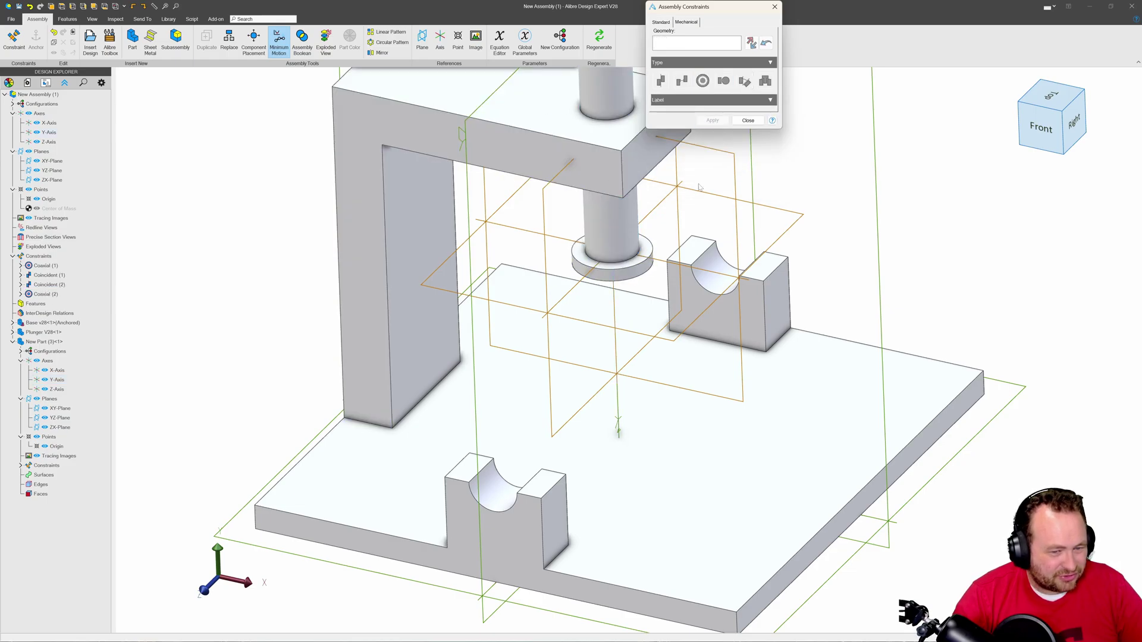
pyautogui.click(748, 120)
pyautogui.scroll(5, 593, 251)
pyautogui.scroll(-4, 581, 379)
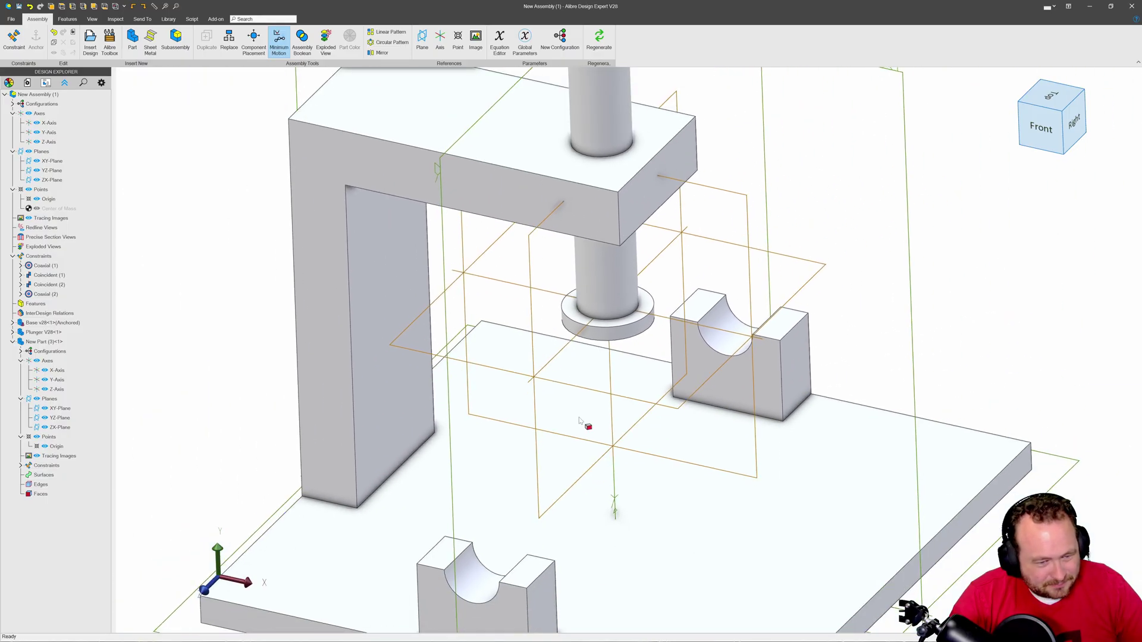
pyautogui.scroll(1, 590, 337)
pyautogui.rightClick(608, 292)
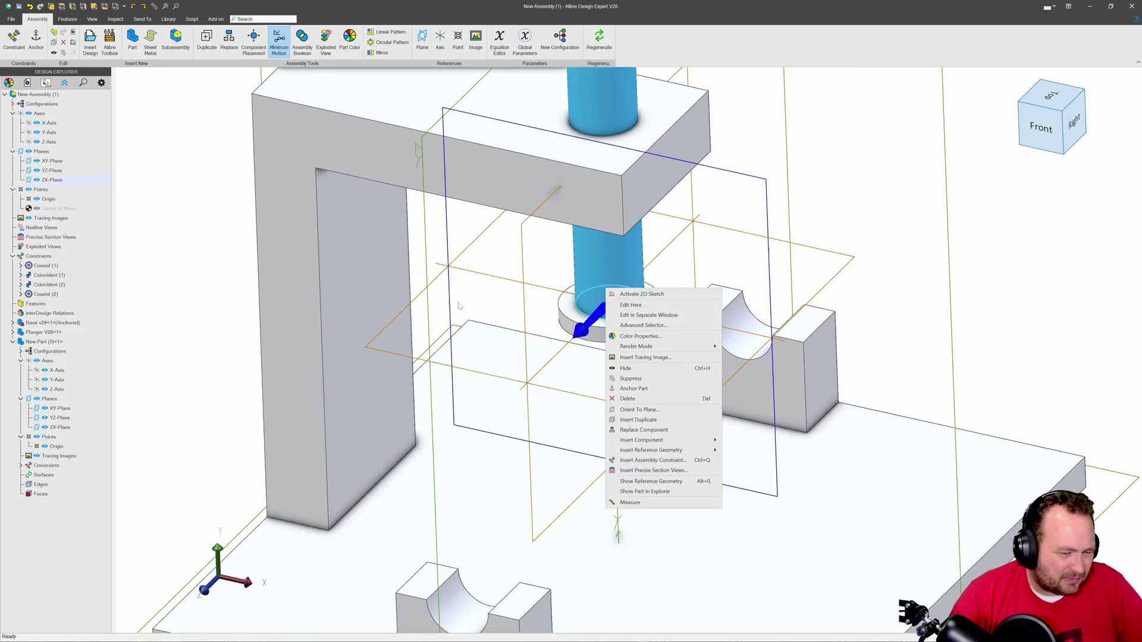
pyautogui.click(470, 275)
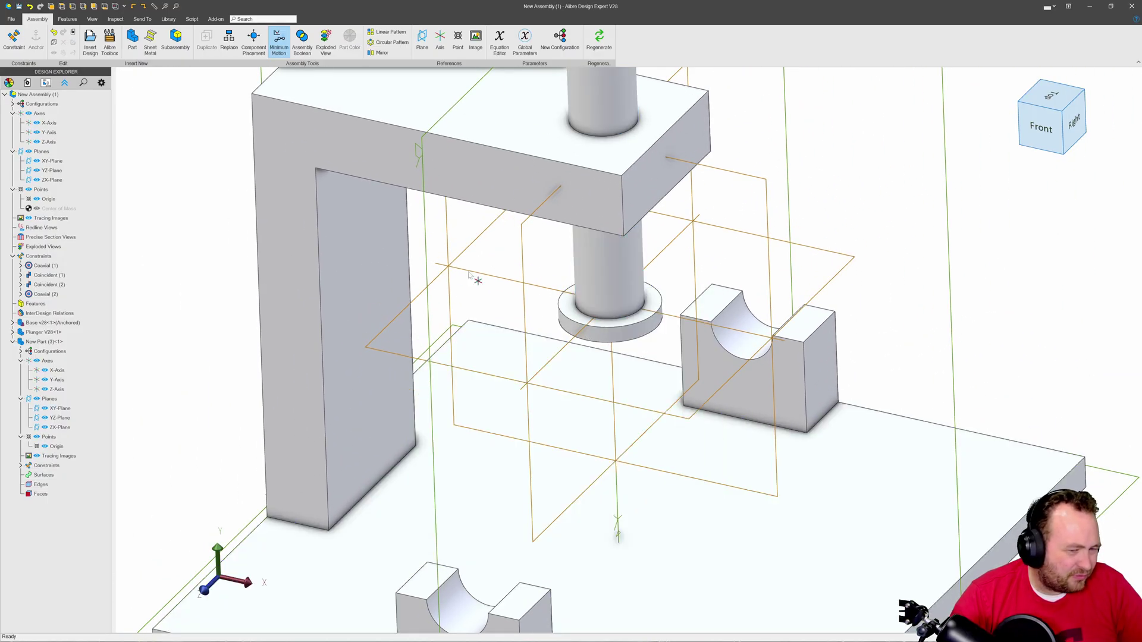
# Edit the new part in place and start a 2D sketch on its XY-Plane
pyautogui.rightClick(37, 344)
pyautogui.click(75, 351)
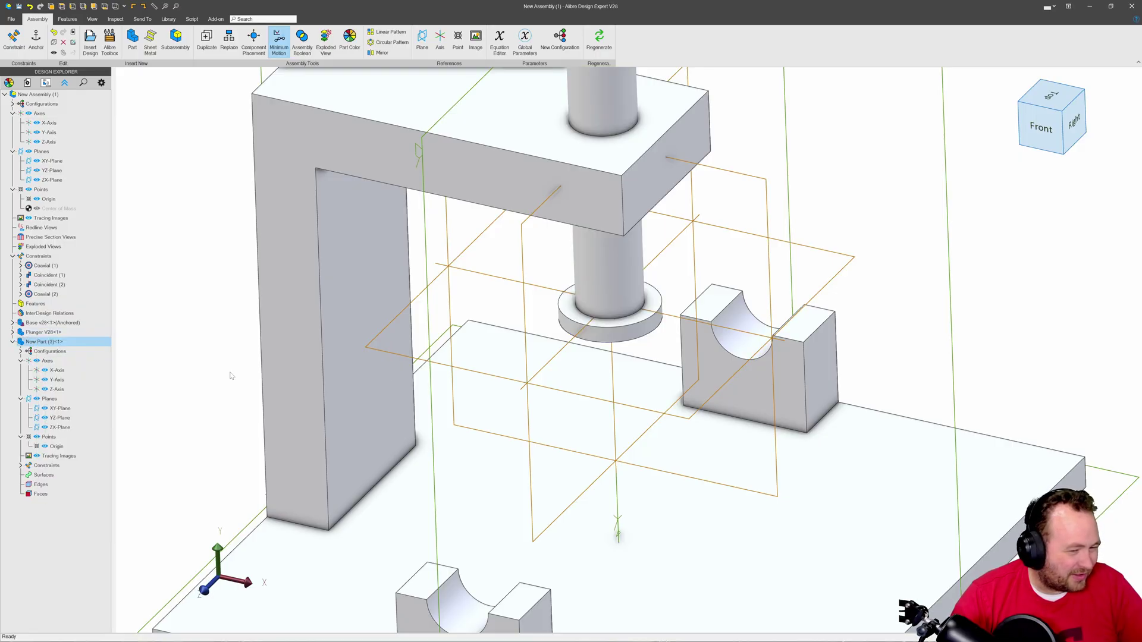
pyautogui.click(18, 39)
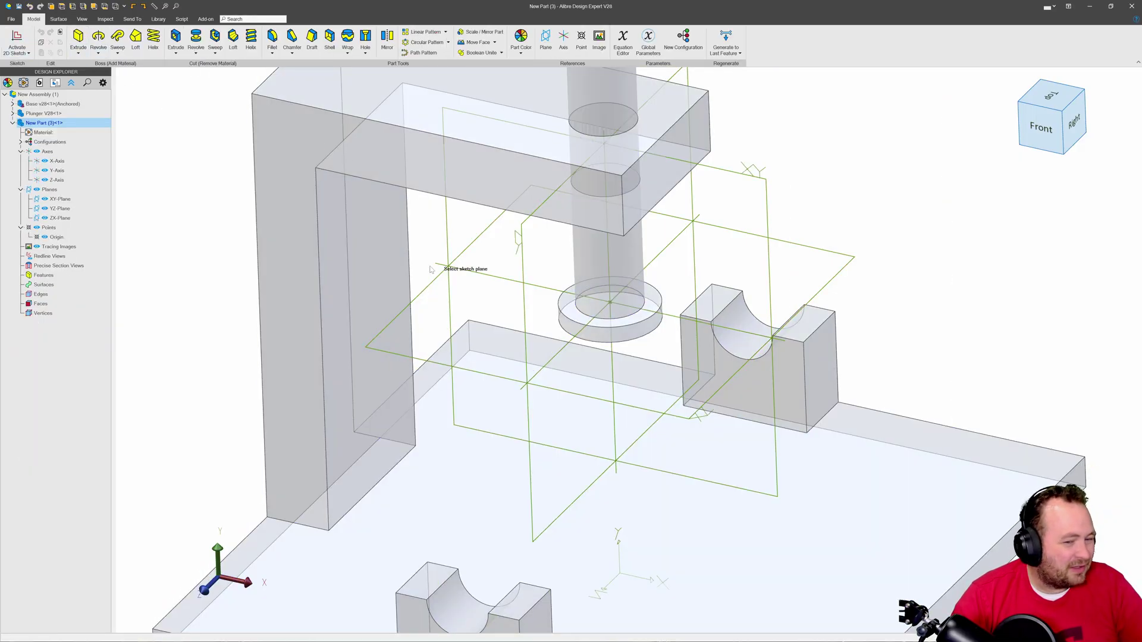
pyautogui.click(755, 222)
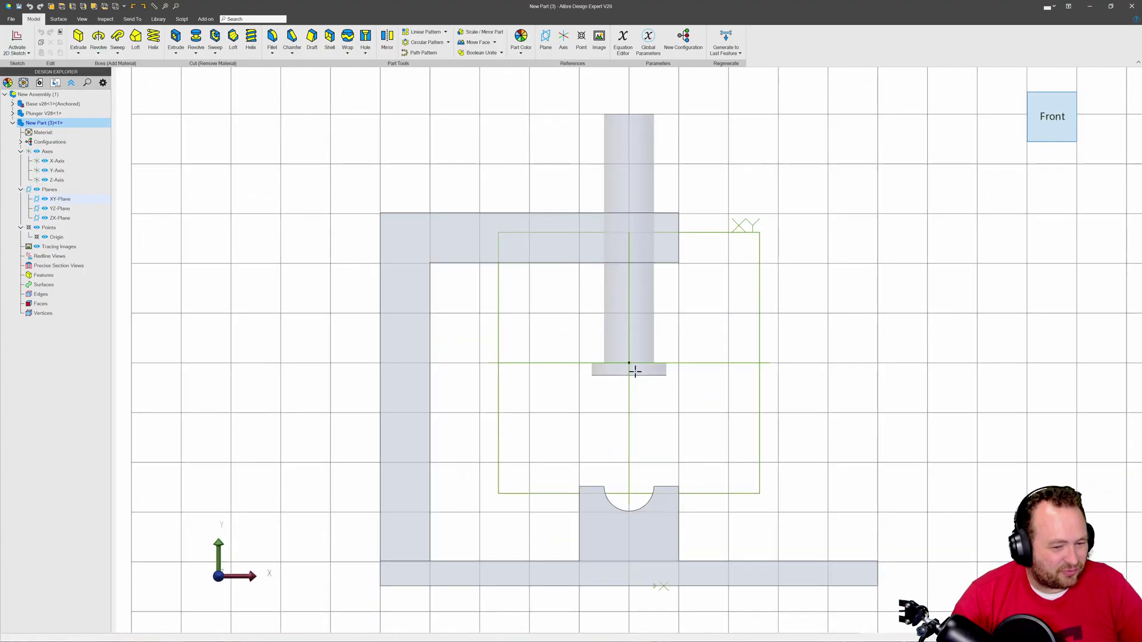
pyautogui.scroll(6, 630, 348)
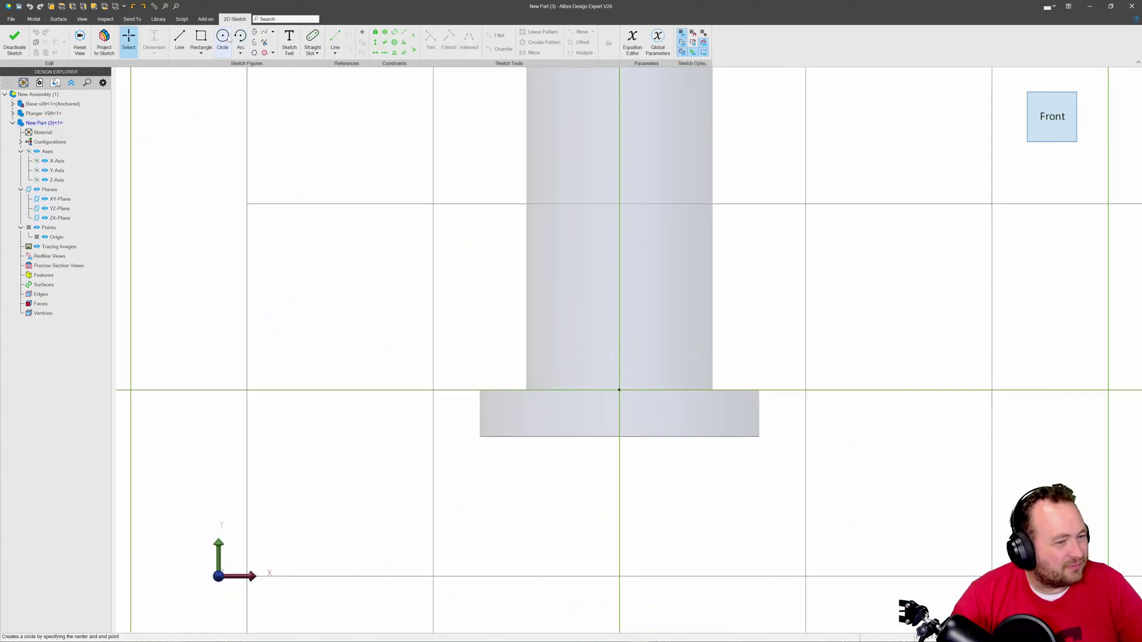
# Sketch a small circle to the left of the plunger and span it with a horizontal reference line
pyautogui.click(222, 40)
pyautogui.click(354, 324)
pyautogui.click(378, 314)
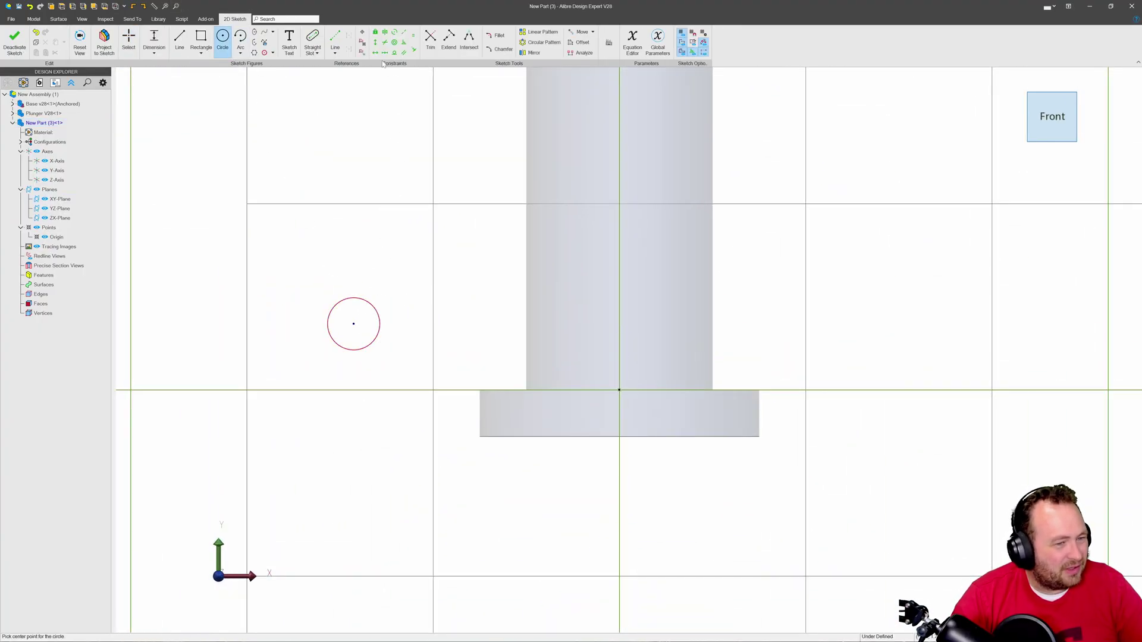
pyautogui.click(335, 36)
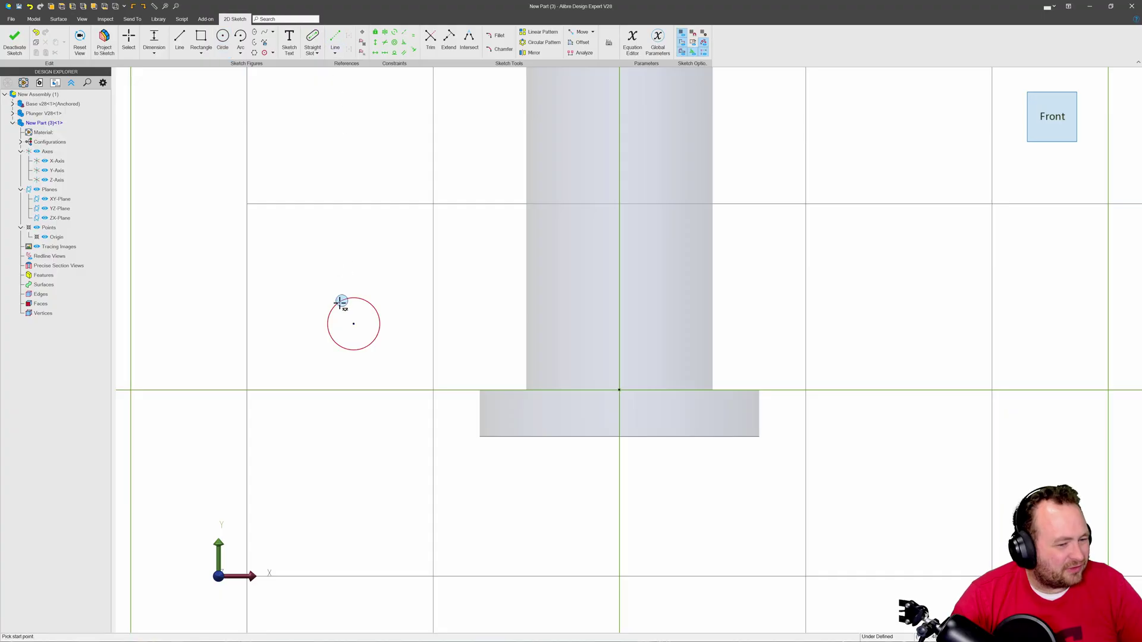
pyautogui.click(379, 318)
# Apply a coincident constraint between the circle's center point and the reference line
pyautogui.click(414, 49)
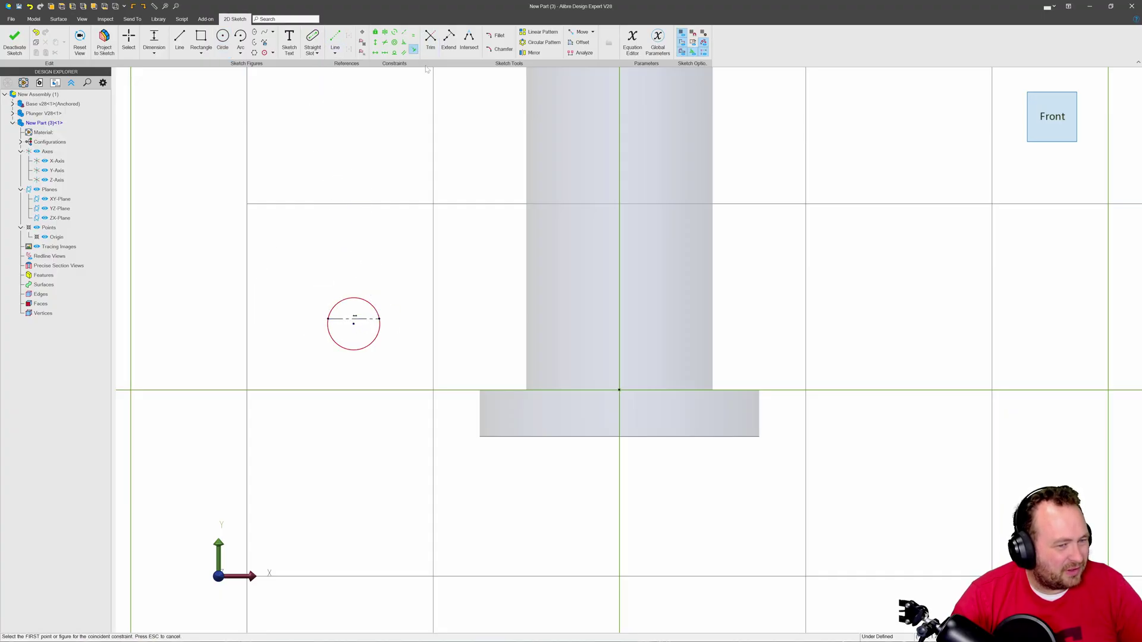
pyautogui.click(366, 319)
pyautogui.click(353, 321)
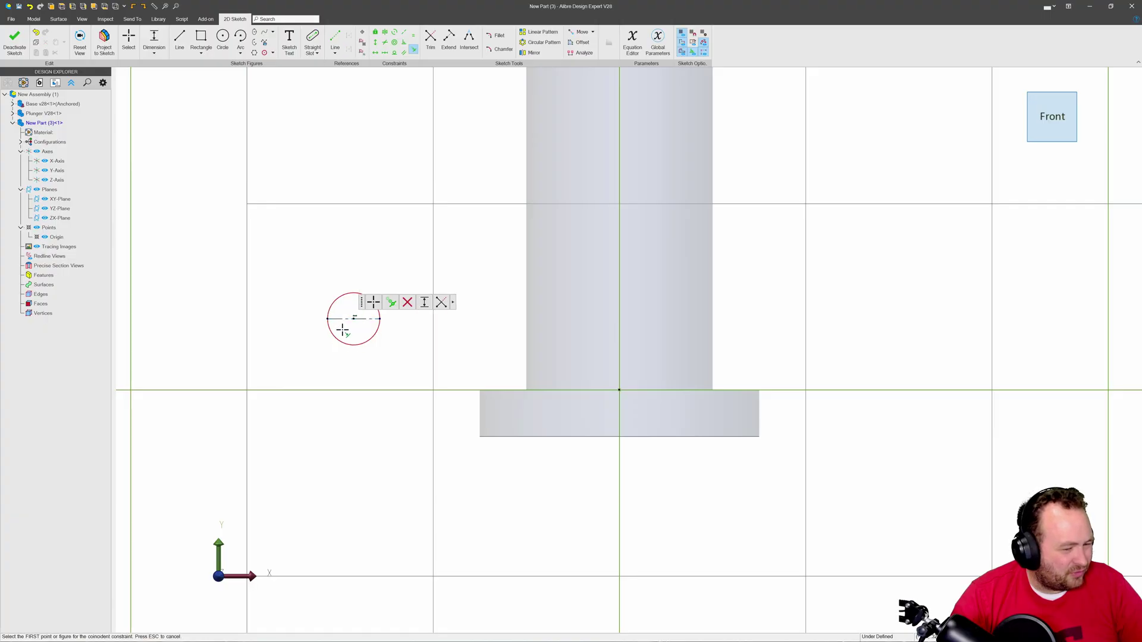
pyautogui.press('Escape')
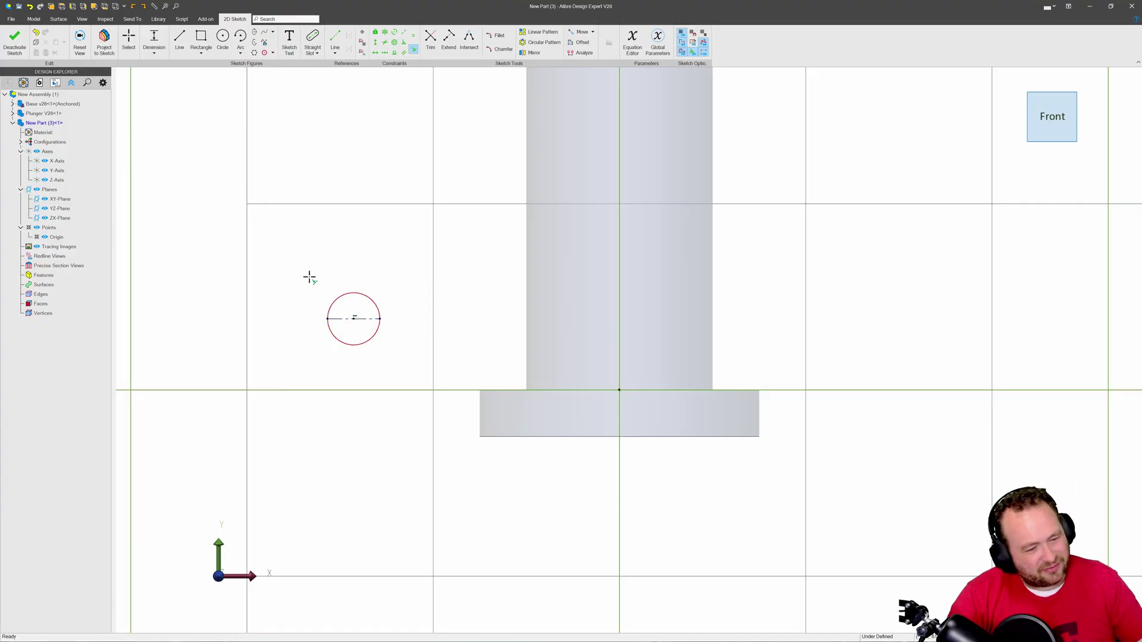
# Apply a horizontal constraint between the circle's center and the part origin
pyautogui.click(375, 52)
pyautogui.click(354, 318)
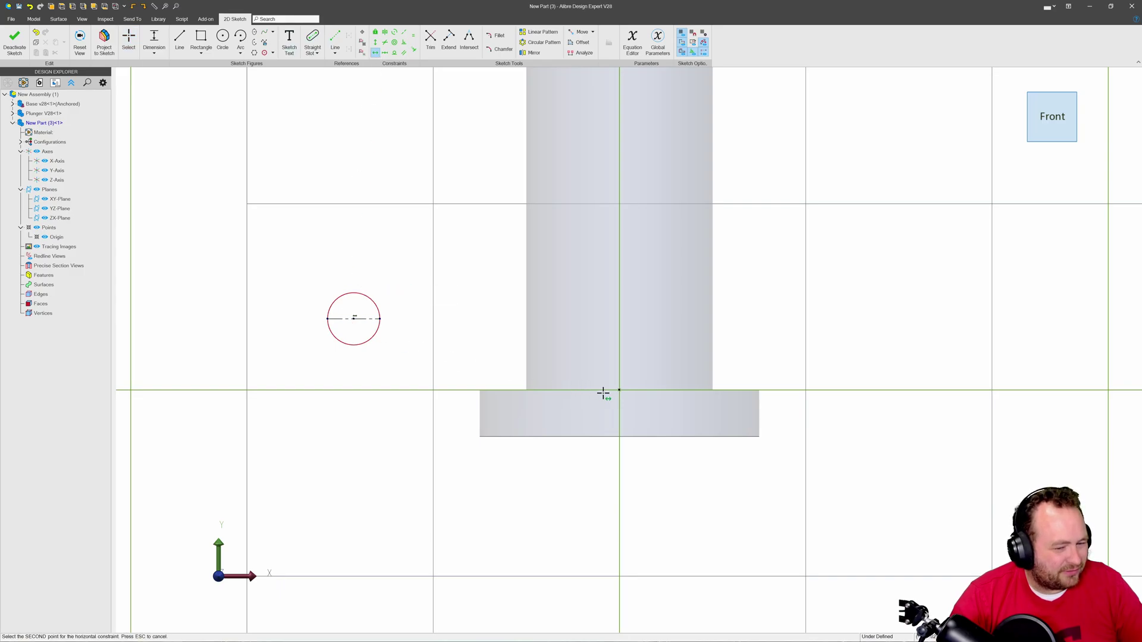
pyautogui.click(619, 390)
pyautogui.press('Escape')
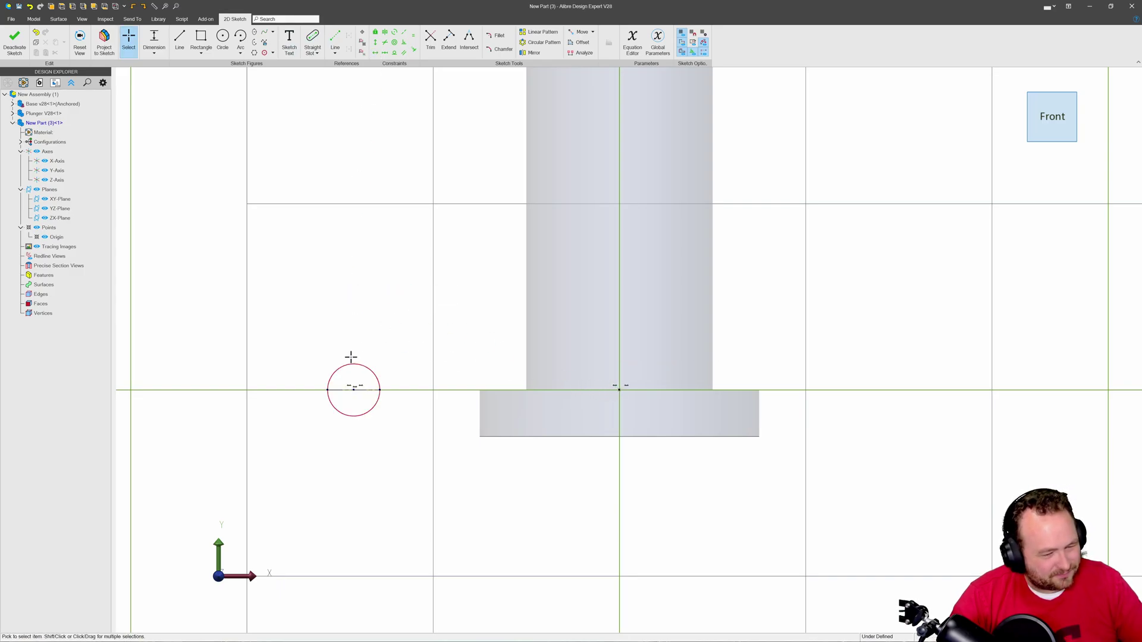
pyautogui.press('Escape')
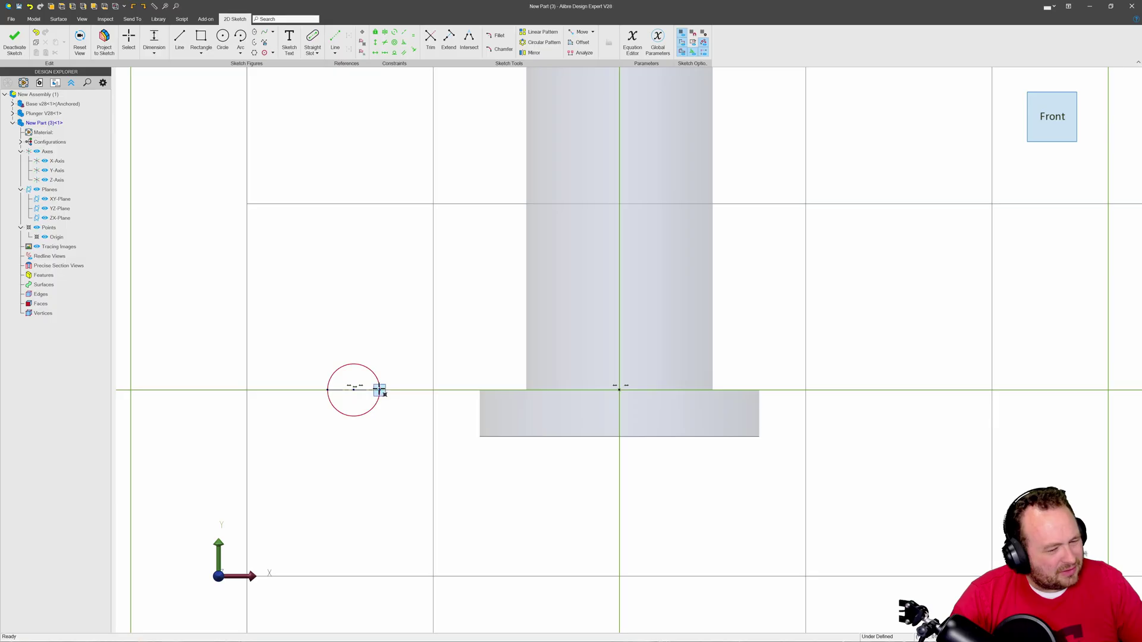
# Dimension the horizontal distance from the reference line's right endpoint to the origin as 1.01
pyautogui.click(619, 390)
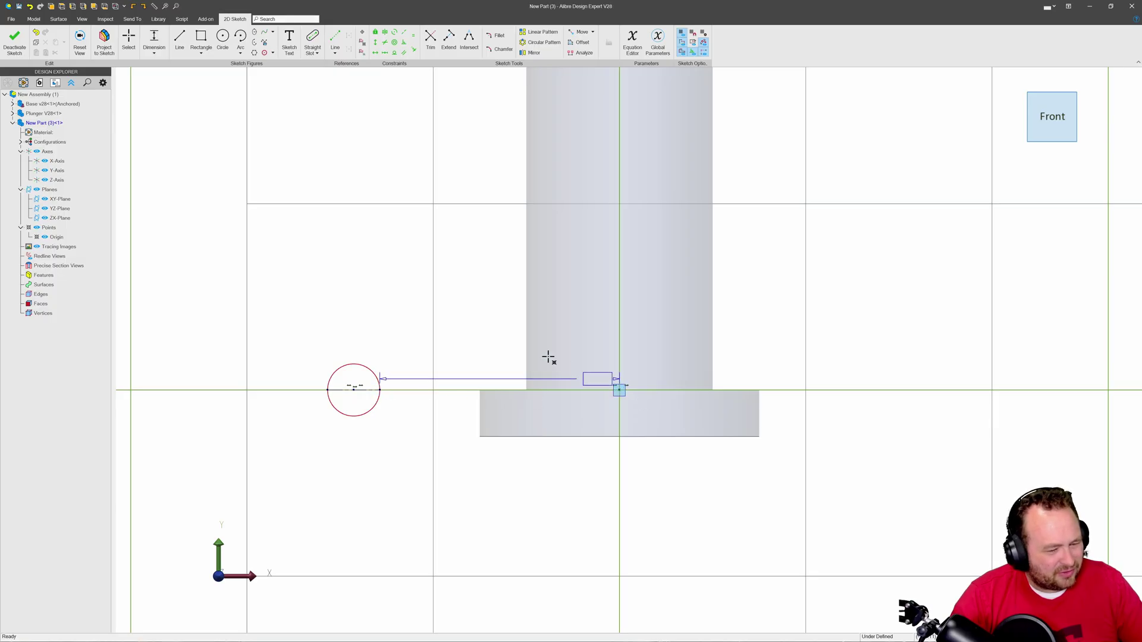
pyautogui.click(459, 309)
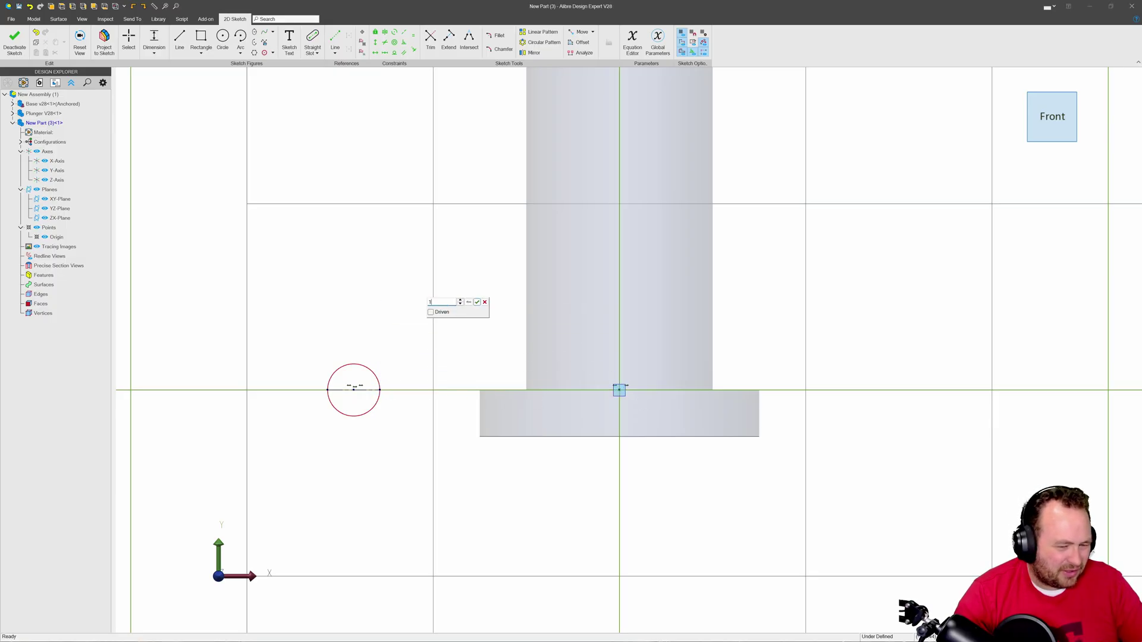
pyautogui.write('1.01')
pyautogui.press('Return')
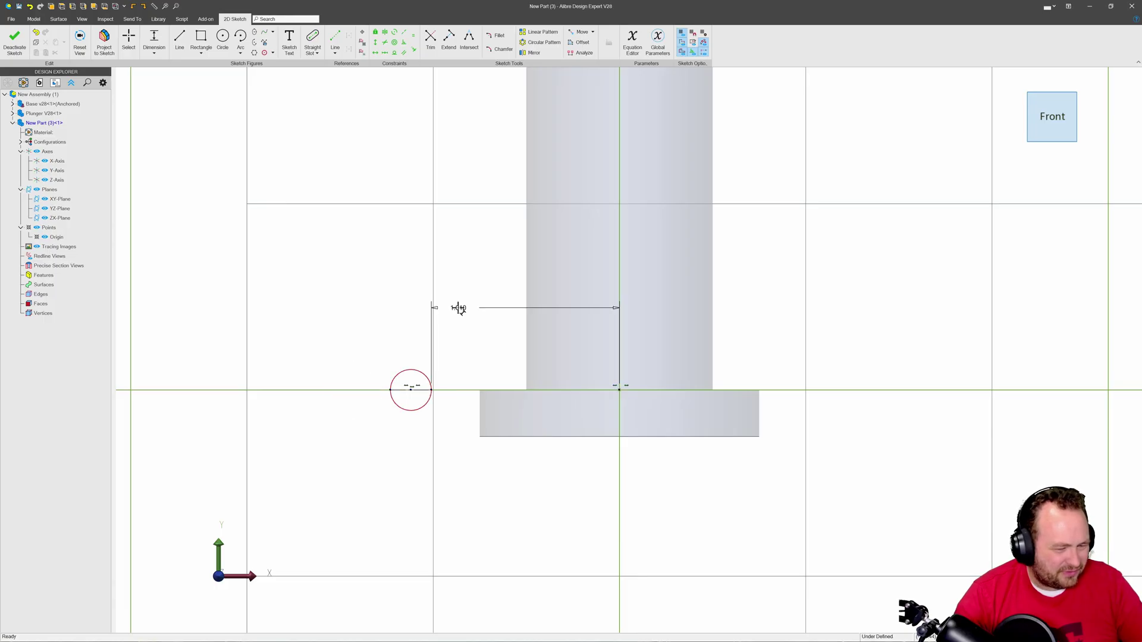
# Change the distance from the reference line's inner endpoint to the origin to 1.01/2 inches
pyautogui.doubleClick(459, 308)
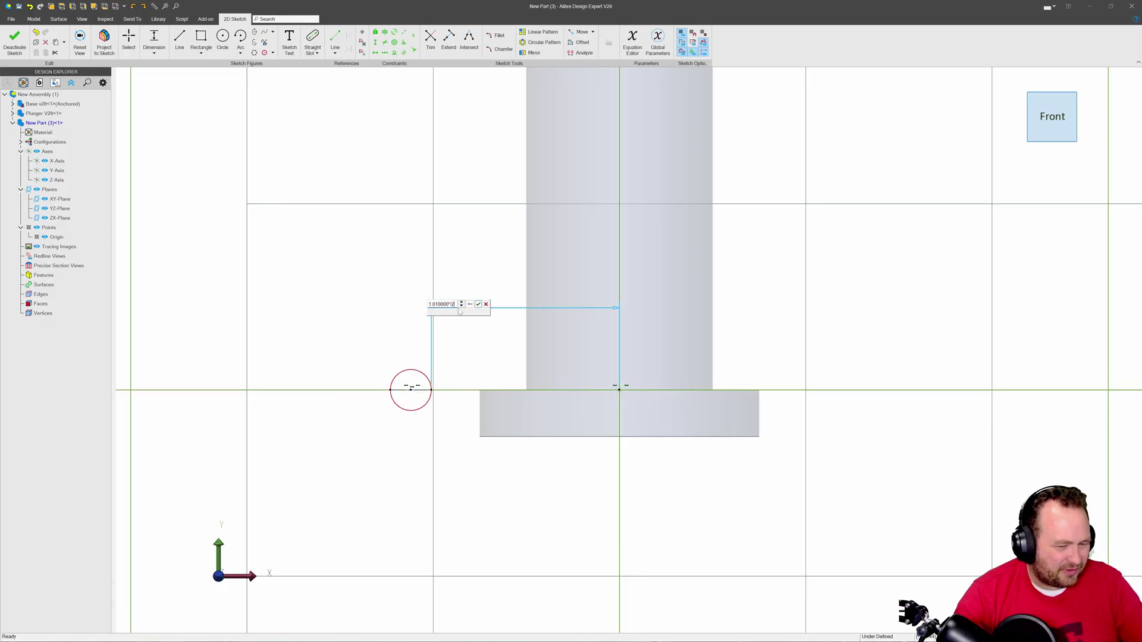
pyautogui.write('/2')
pyautogui.press('Return')
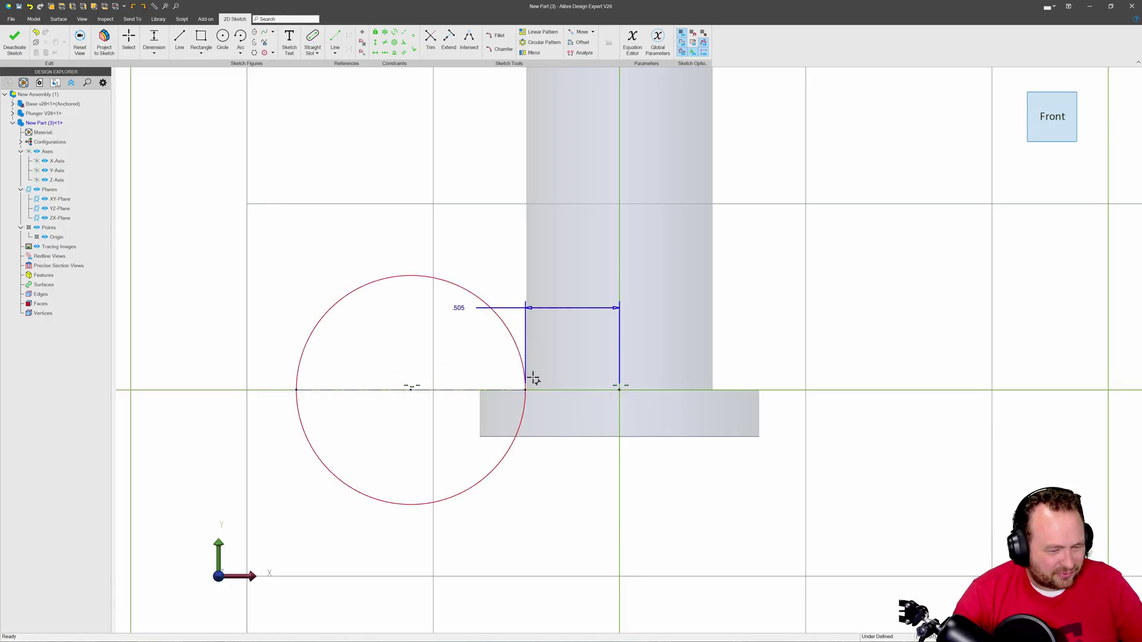
# Pull the reference line's outer endpoint closer to the plunger and dimension its horizontal distance from the origin as 0.75 inches
pyautogui.scroll(-2, 529, 388)
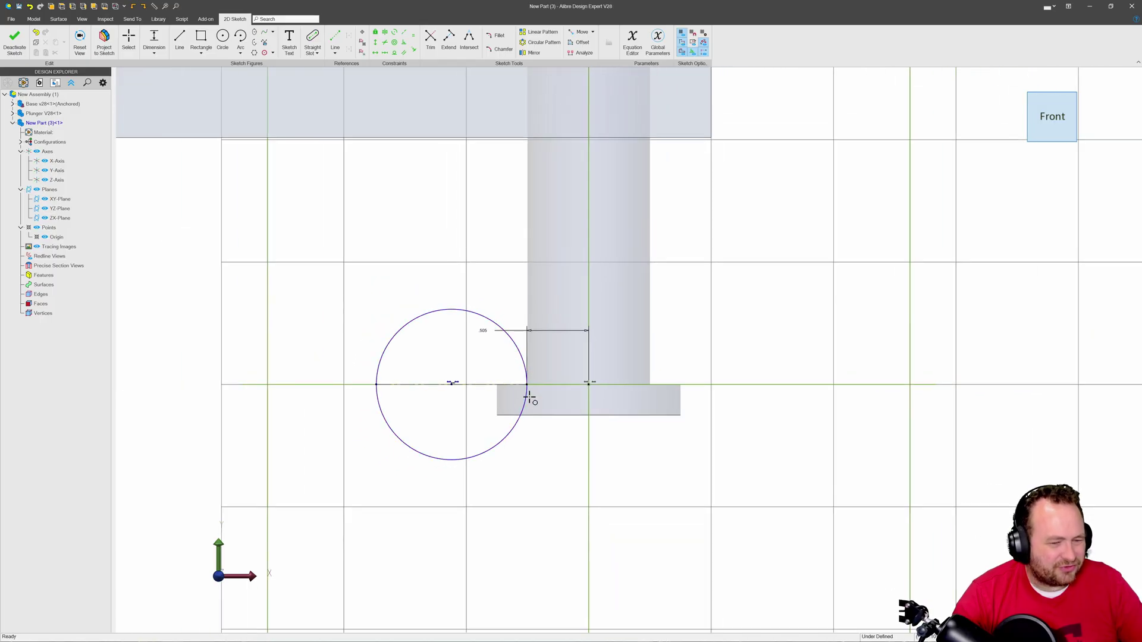
pyautogui.scroll(3, 528, 387)
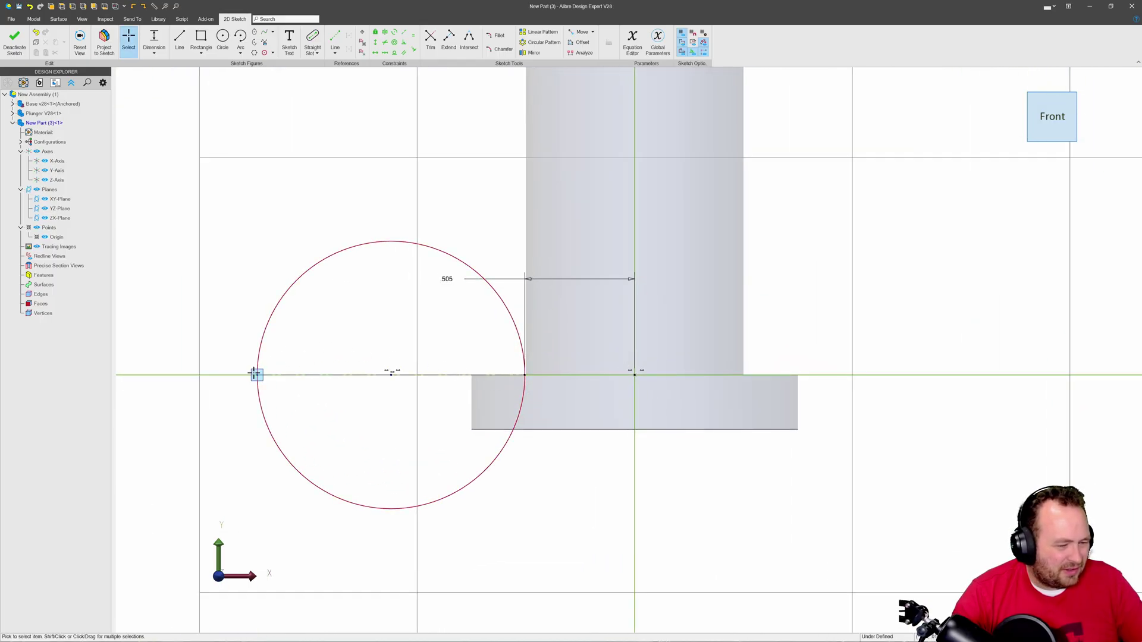
pyautogui.moveTo(256, 375); pyautogui.dragTo(475, 376)
pyautogui.click(635, 374)
pyautogui.click(574, 466)
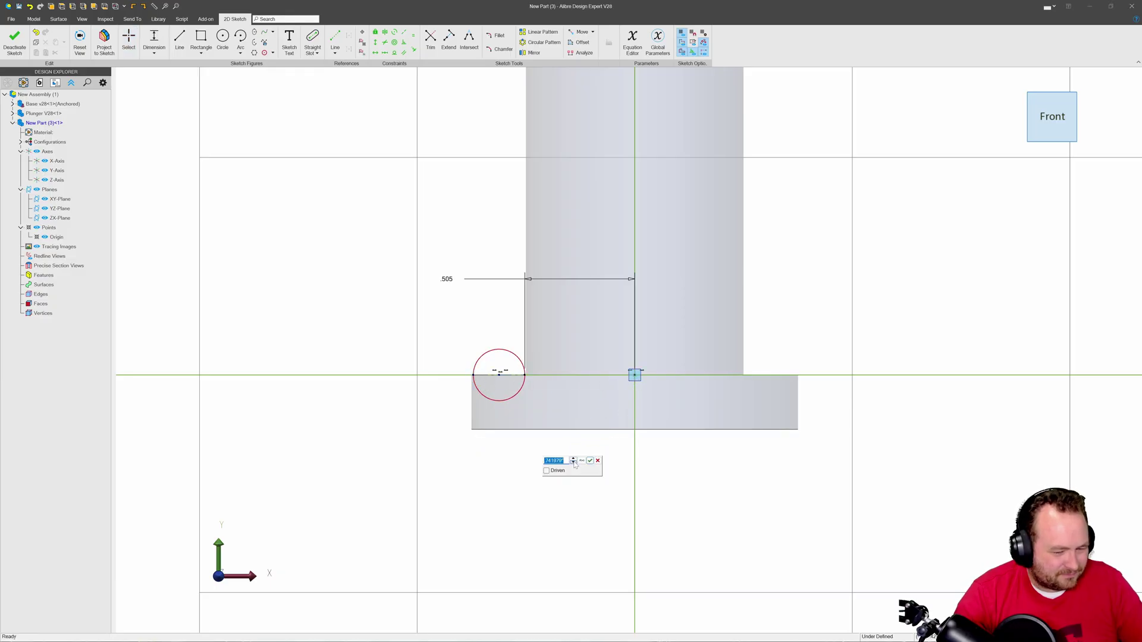
pyautogui.write('.75')
pyautogui.press('Return')
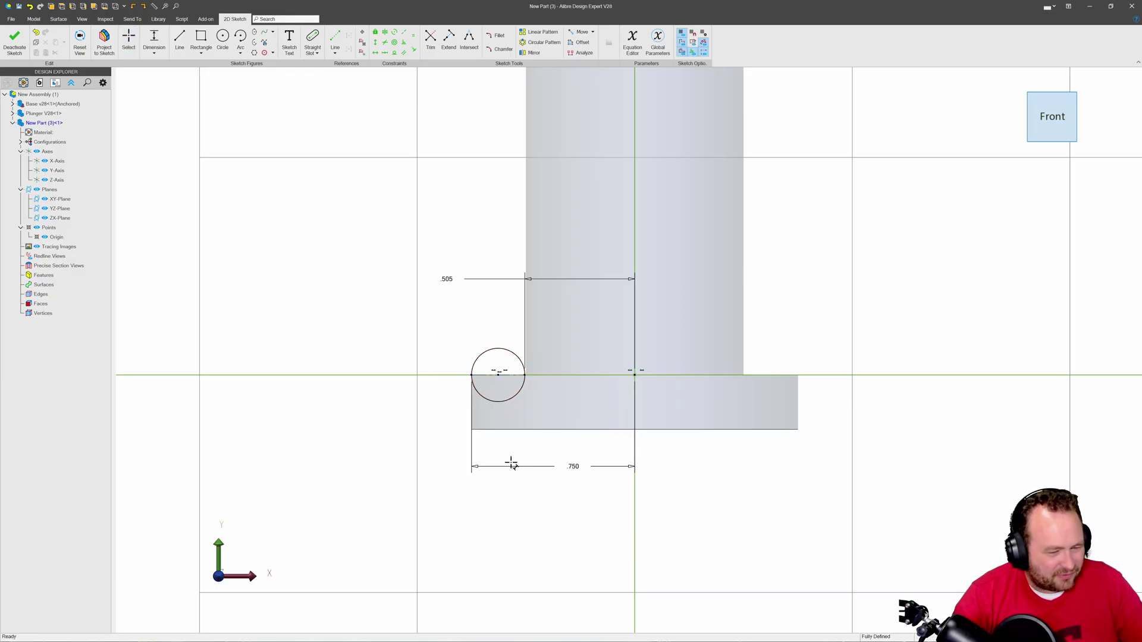
# Check the circle's fit against the plunger flange and finish the wire profile sketch
pyautogui.scroll(-2, 474, 470)
pyautogui.scroll(4, 518, 370)
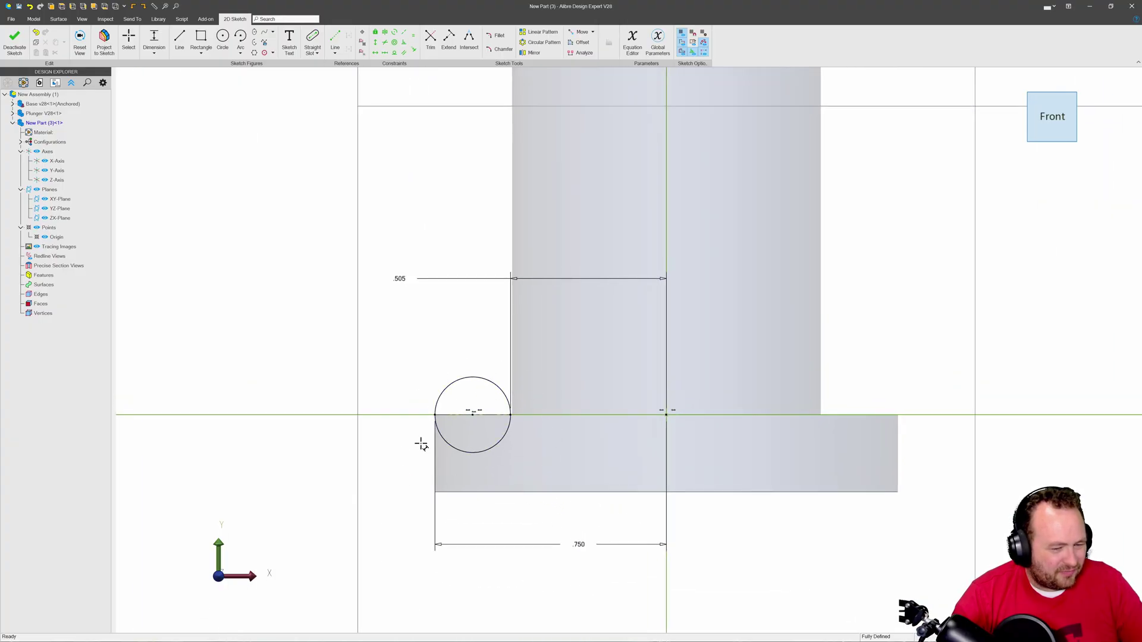
pyautogui.scroll(-2, 423, 444)
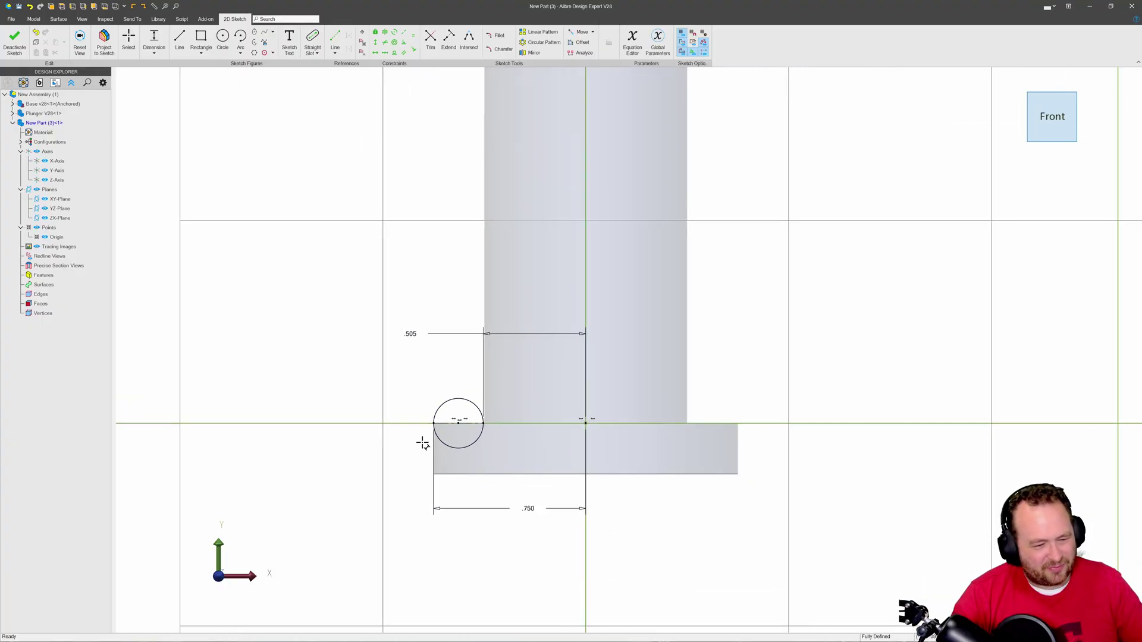
pyautogui.moveTo(563, 476); pyautogui.dragTo(546, 482, button='middle')
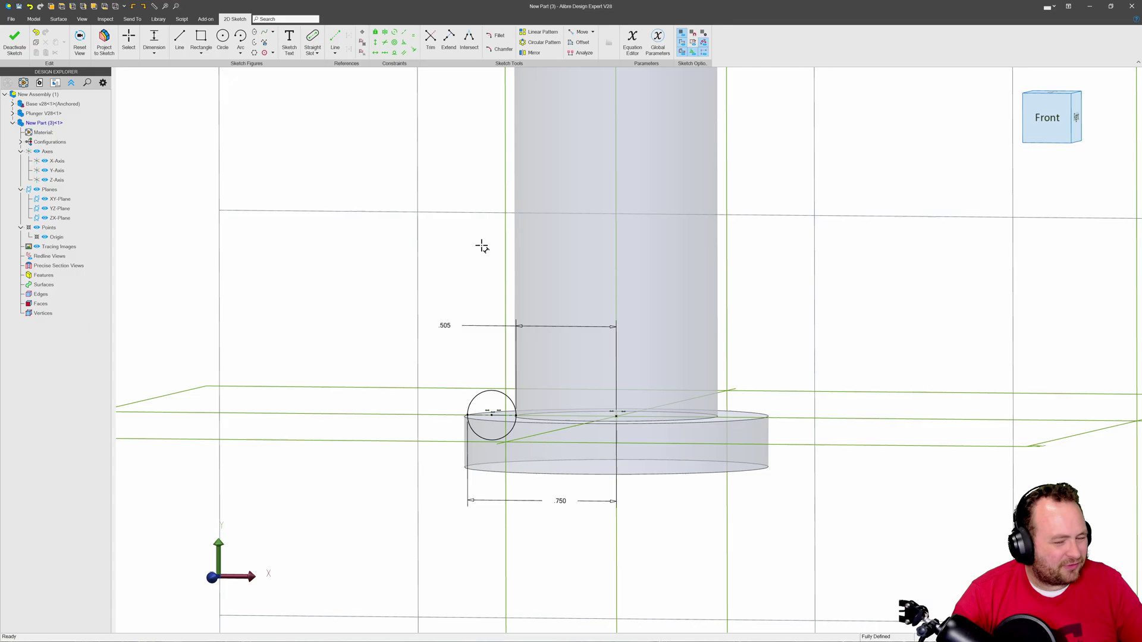
pyautogui.click(18, 43)
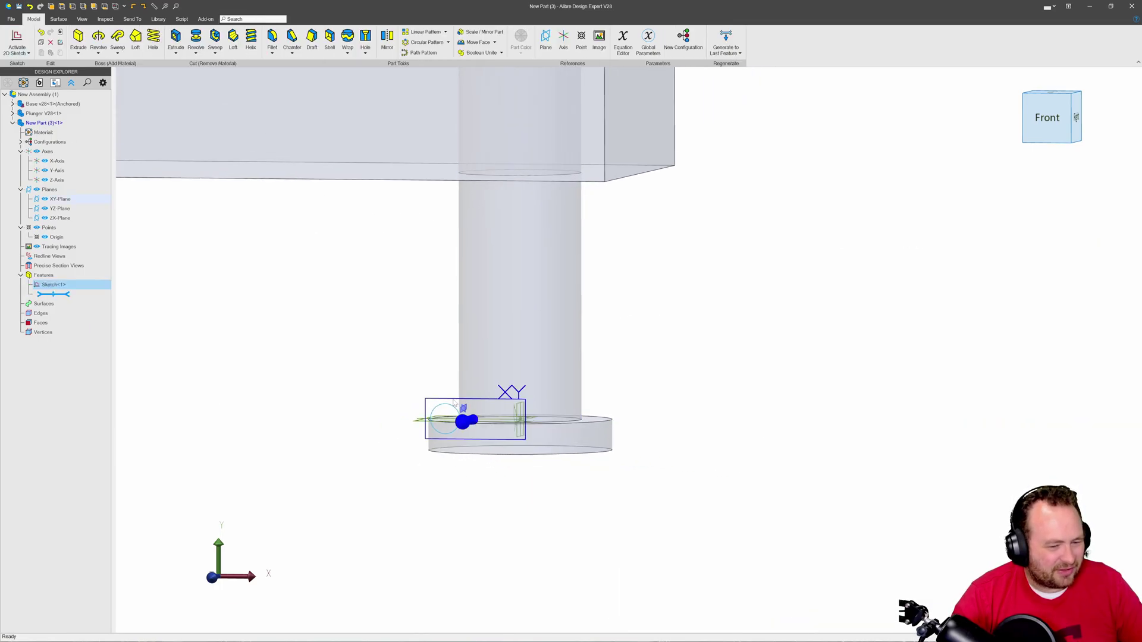
# Start a new sketch on the XY plane and draw a vertical reference line beside the plunger, between the base arm and the flange
pyautogui.click(18, 43)
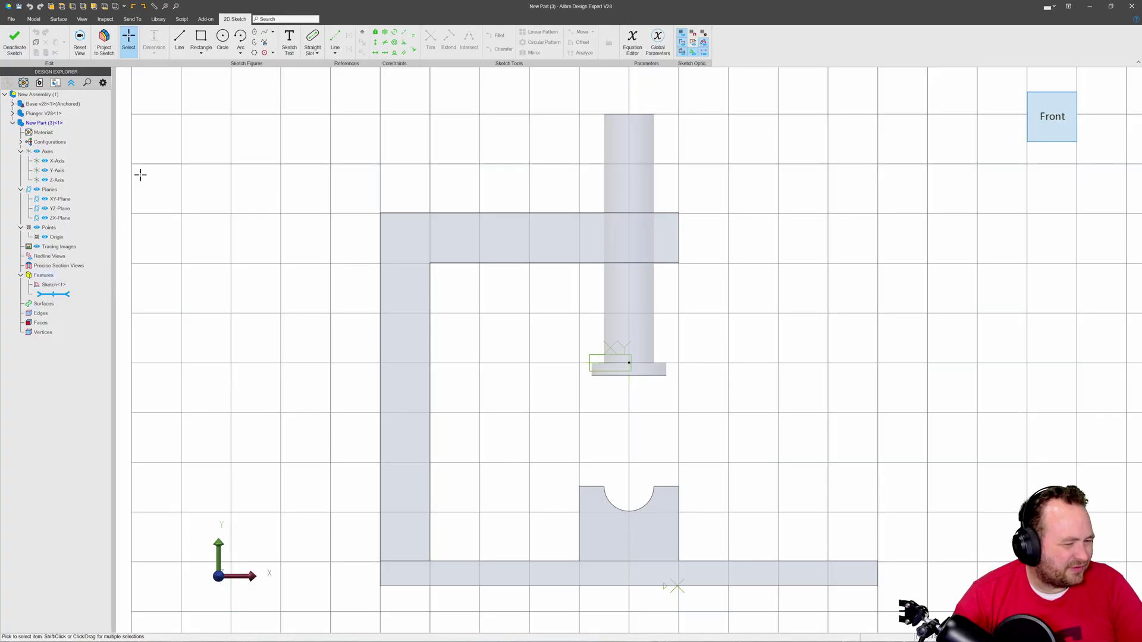
pyautogui.click(335, 37)
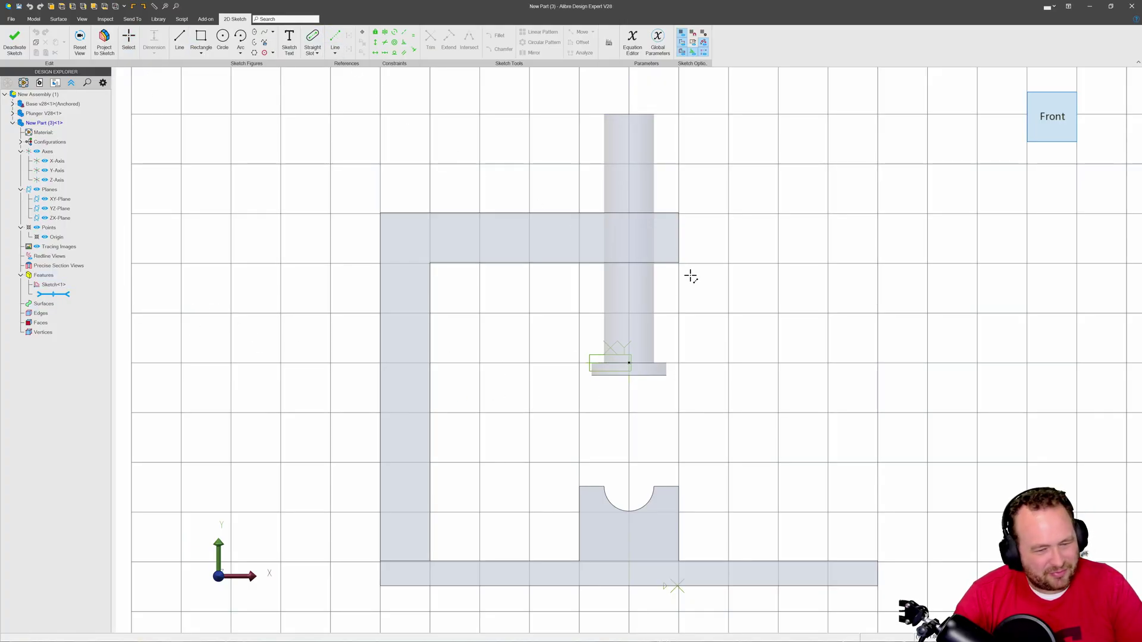
pyautogui.click(691, 271)
pyautogui.click(690, 357)
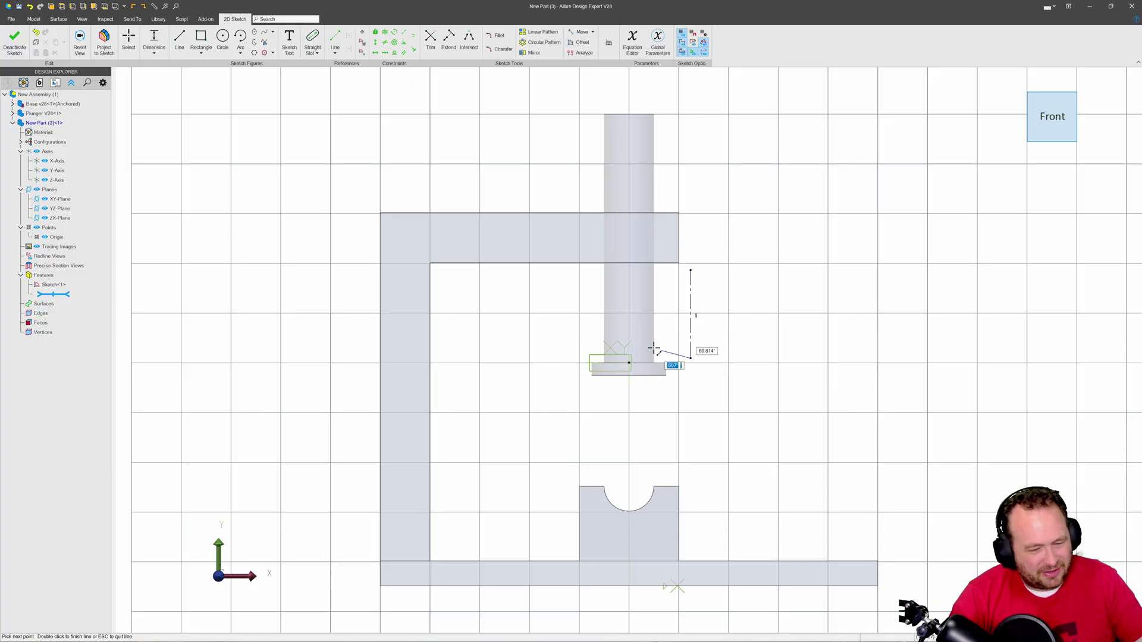
pyautogui.press('Escape')
# Constrain the vertical line's lower endpoint coincident with the flange's top edge and its upper endpoint coincident with the base arm's underside edge
pyautogui.scroll(5, 655, 350)
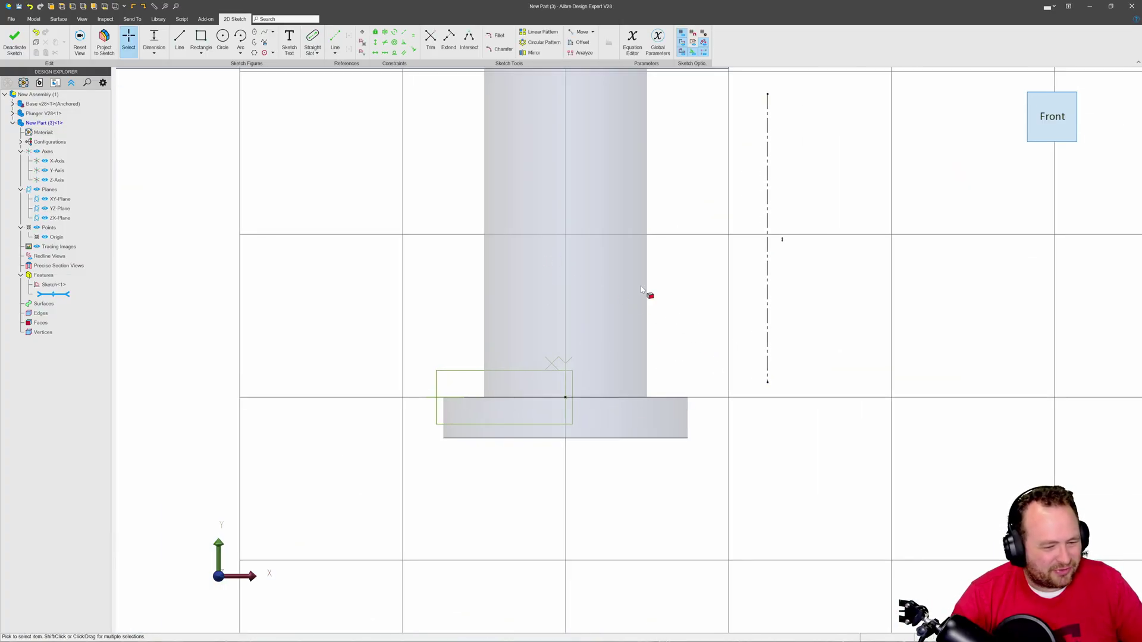
pyautogui.click(413, 51)
pyautogui.moveTo(665, 401); pyautogui.dragTo(669, 415, button='middle')
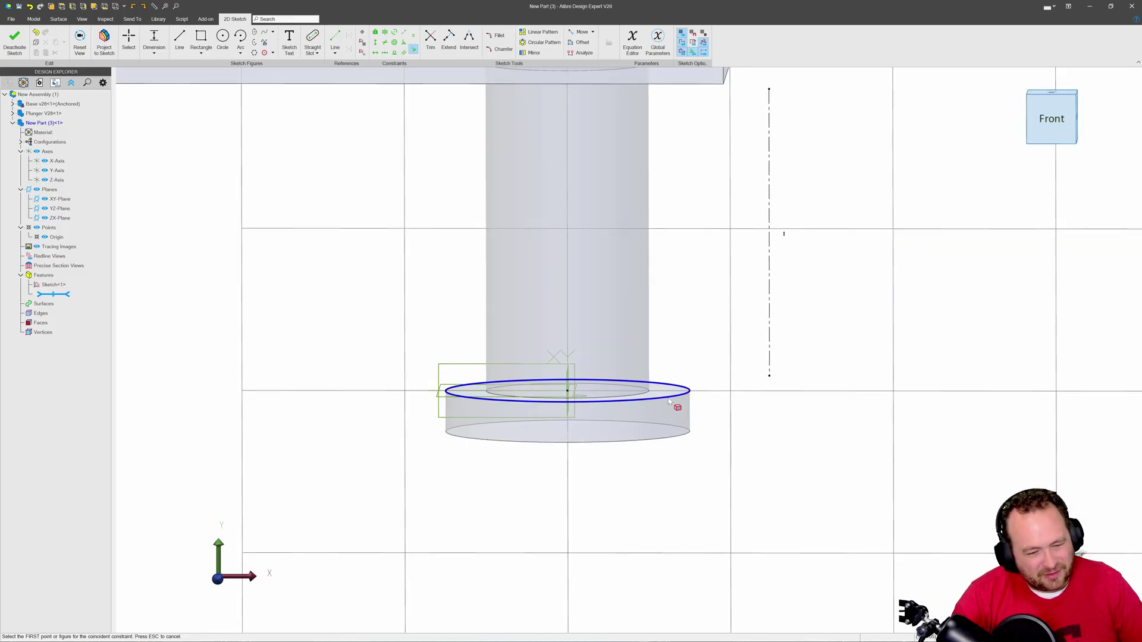
pyautogui.click(675, 400)
pyautogui.click(770, 376)
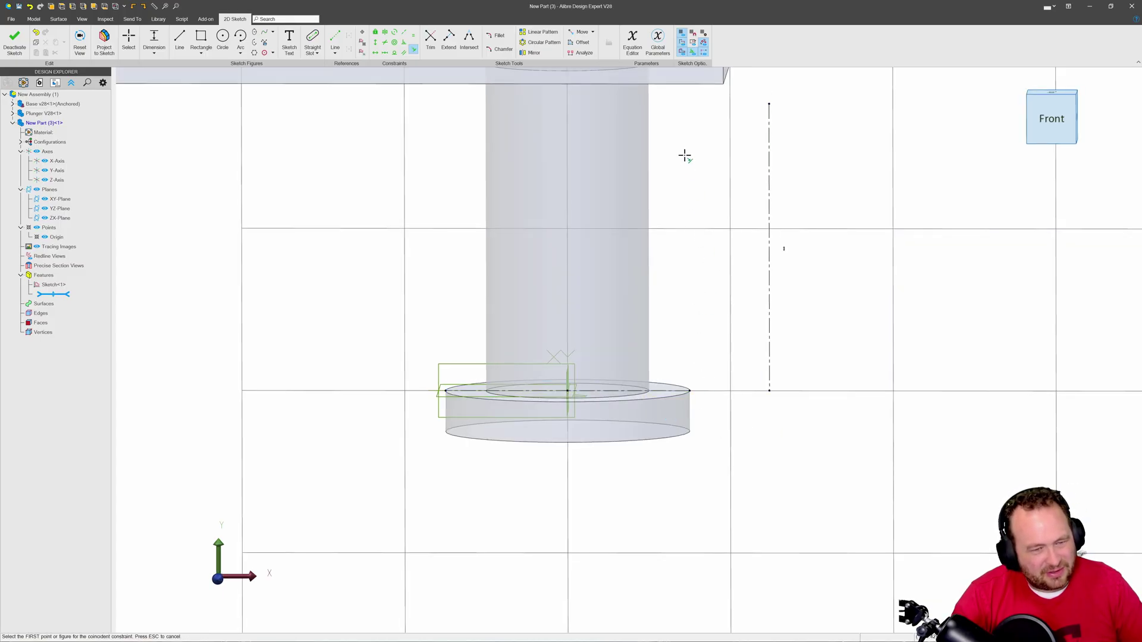
pyautogui.click(707, 94)
pyautogui.click(769, 103)
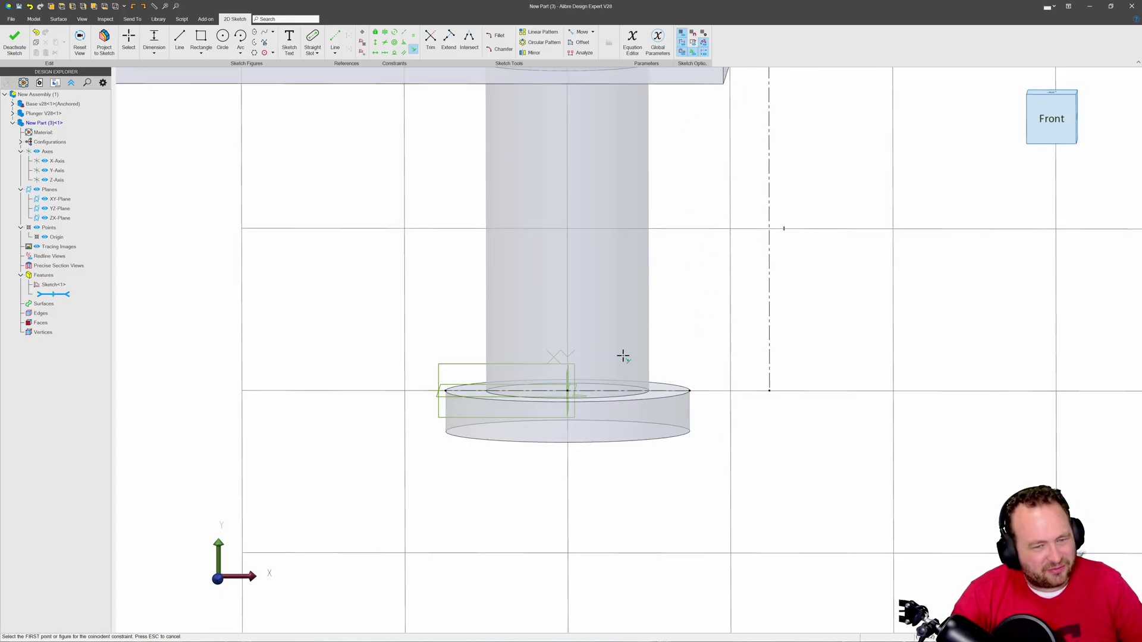
pyautogui.scroll(-3, 623, 356)
pyautogui.press('Escape')
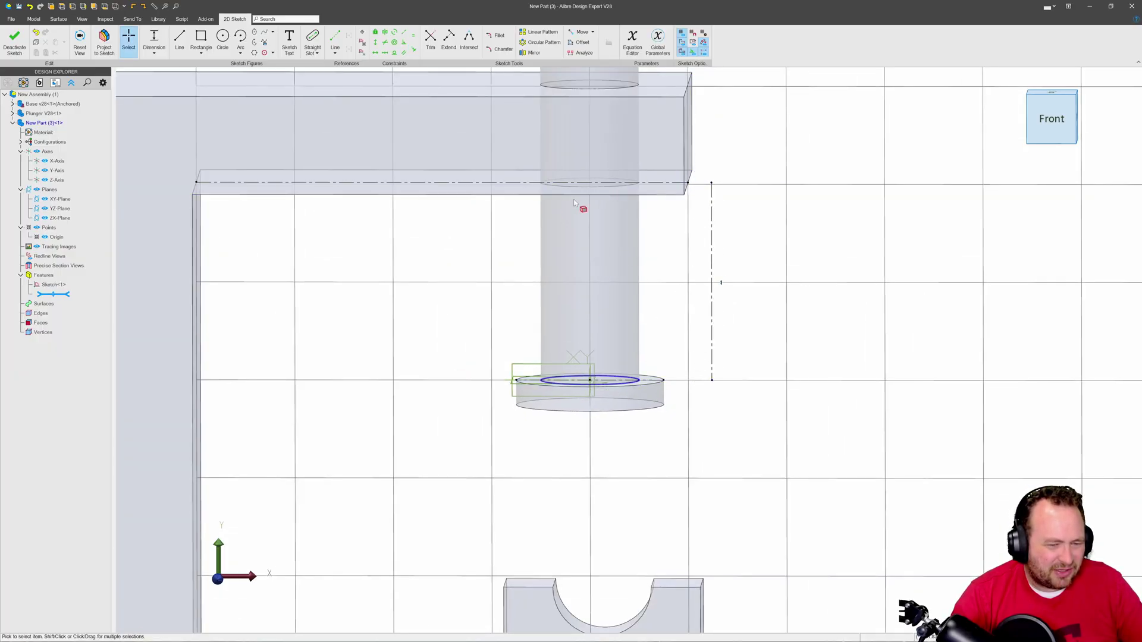
# Add a driven length dimension to the vertical reference line from the front view
pyautogui.moveTo(771, 380); pyautogui.dragTo(776, 370, button='middle')
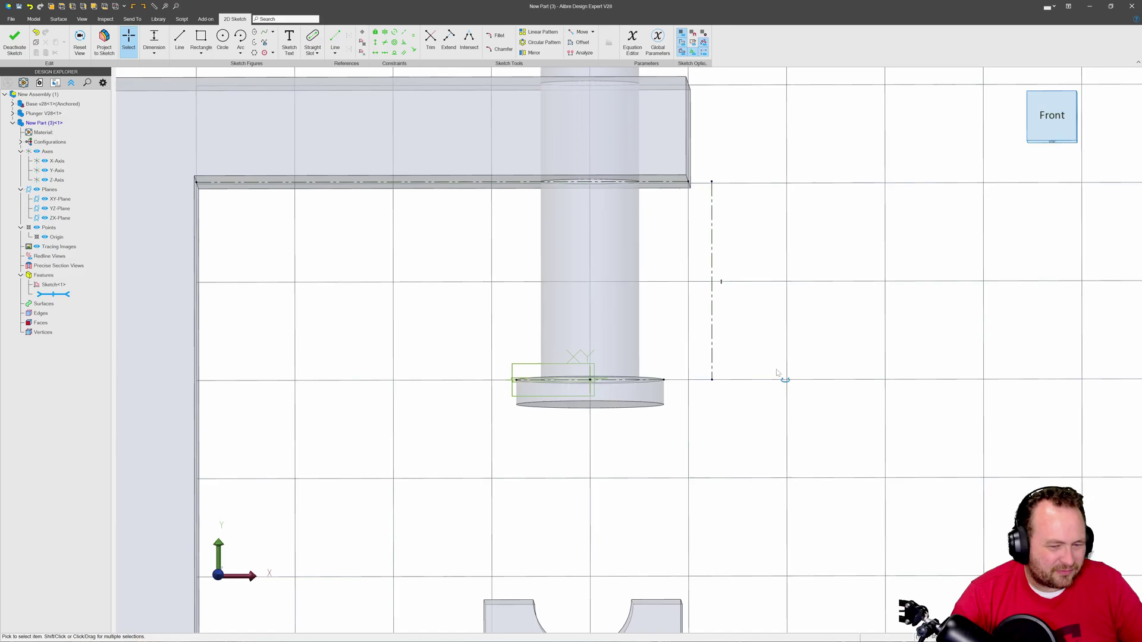
pyautogui.click(1056, 116)
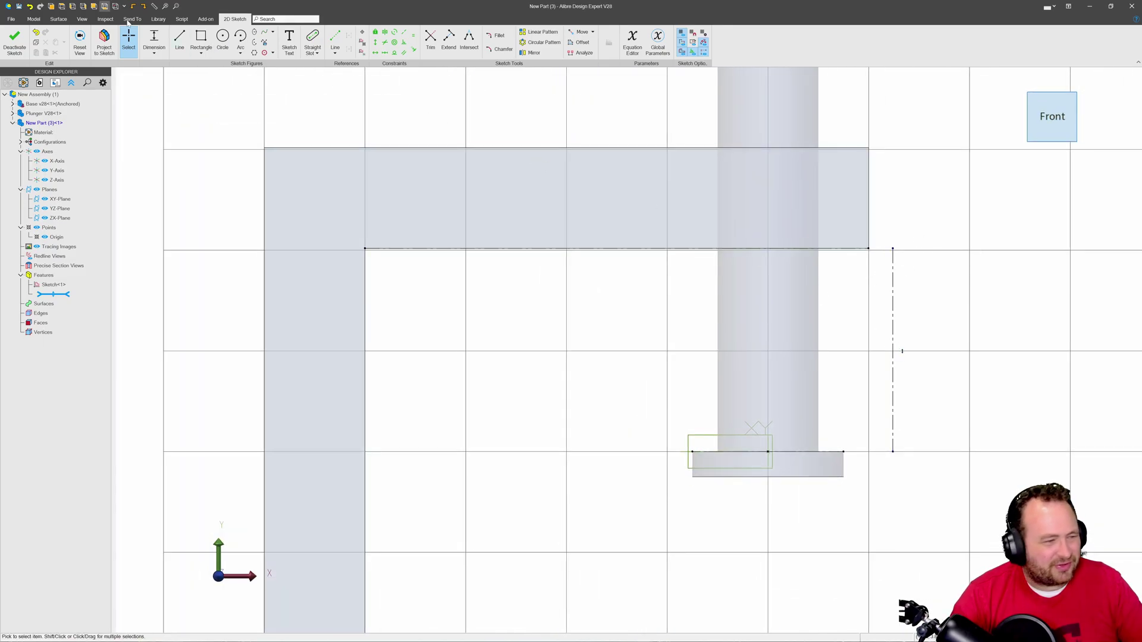
pyautogui.press('d')
pyautogui.click(893, 352)
pyautogui.click(989, 333)
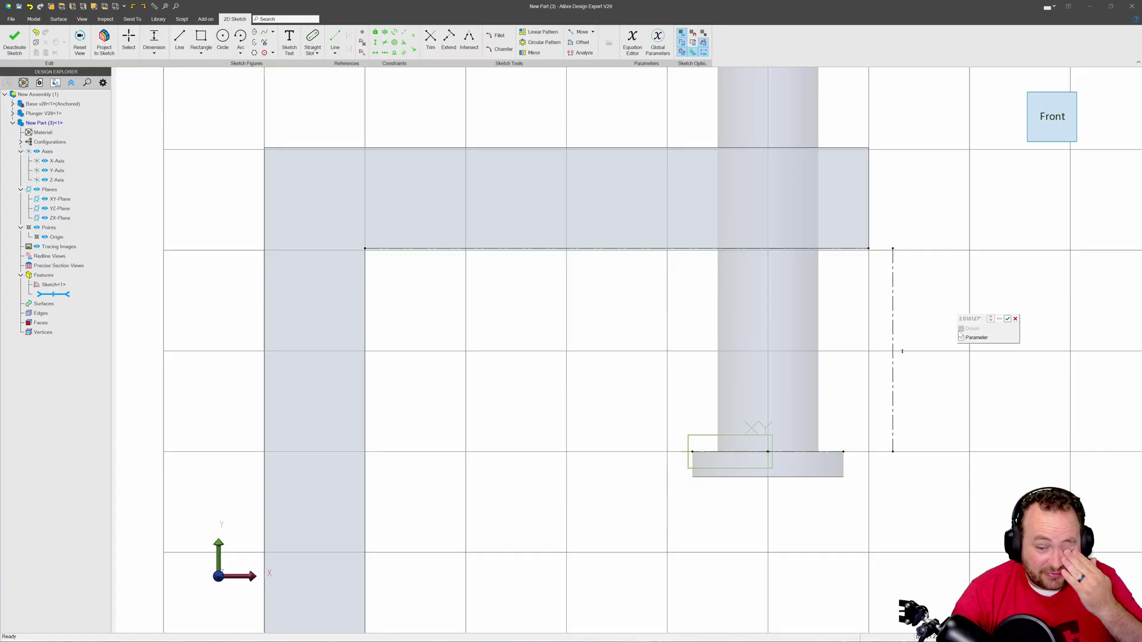
pyautogui.click(1008, 320)
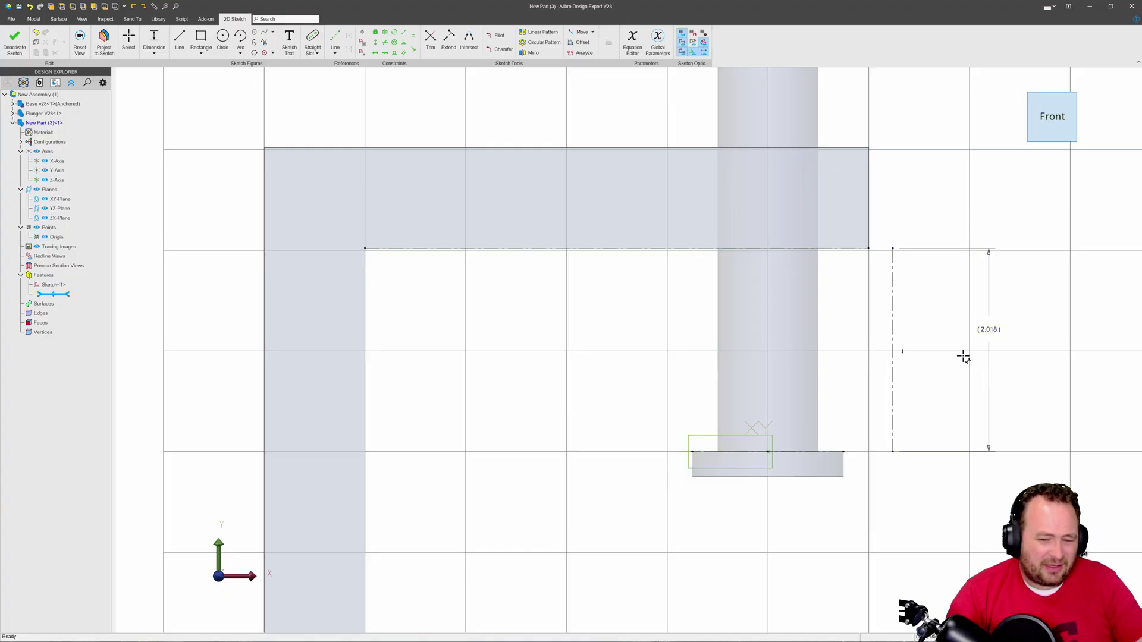
# Finish the second sketch and rename it as Measuring Sketch
pyautogui.click(14, 43)
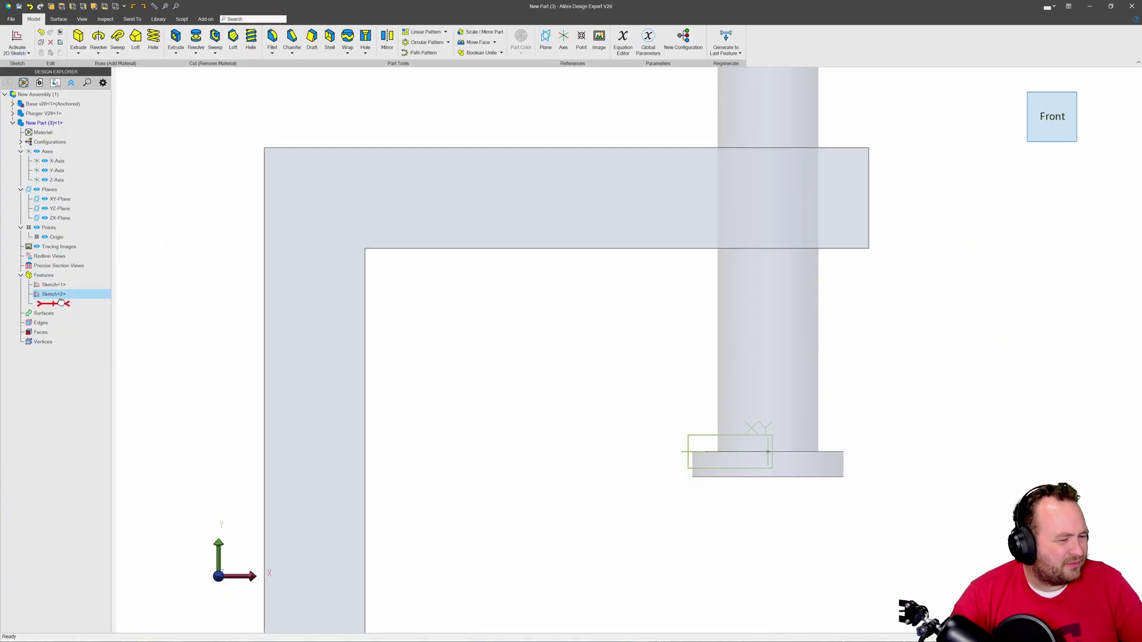
pyautogui.rightClick(54, 293)
pyautogui.click(82, 322)
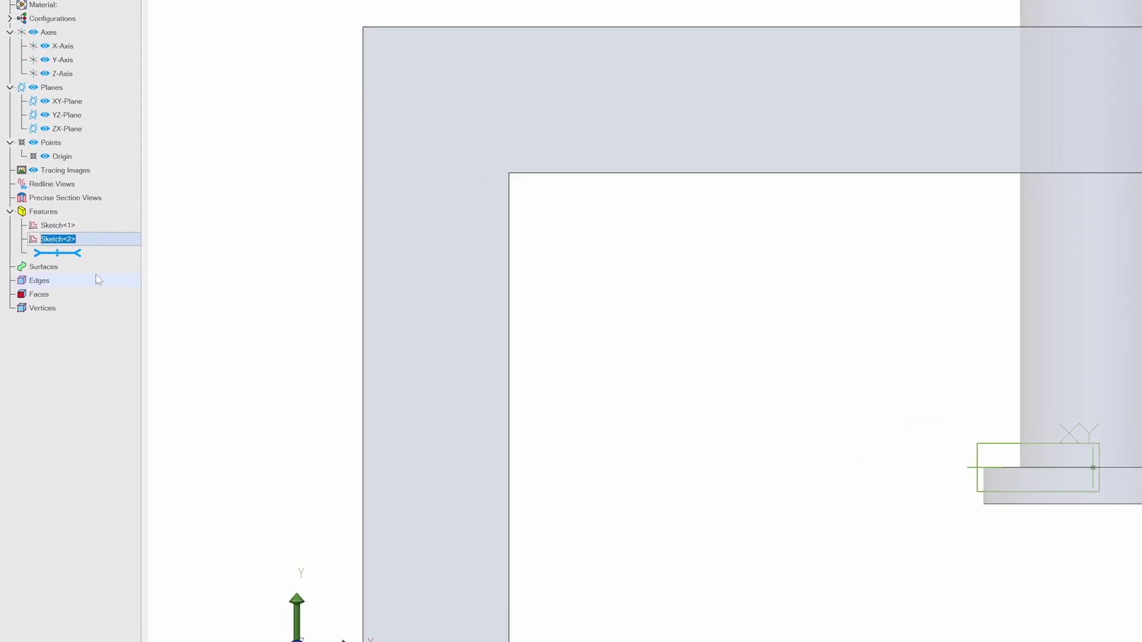
pyautogui.write('Measuring')
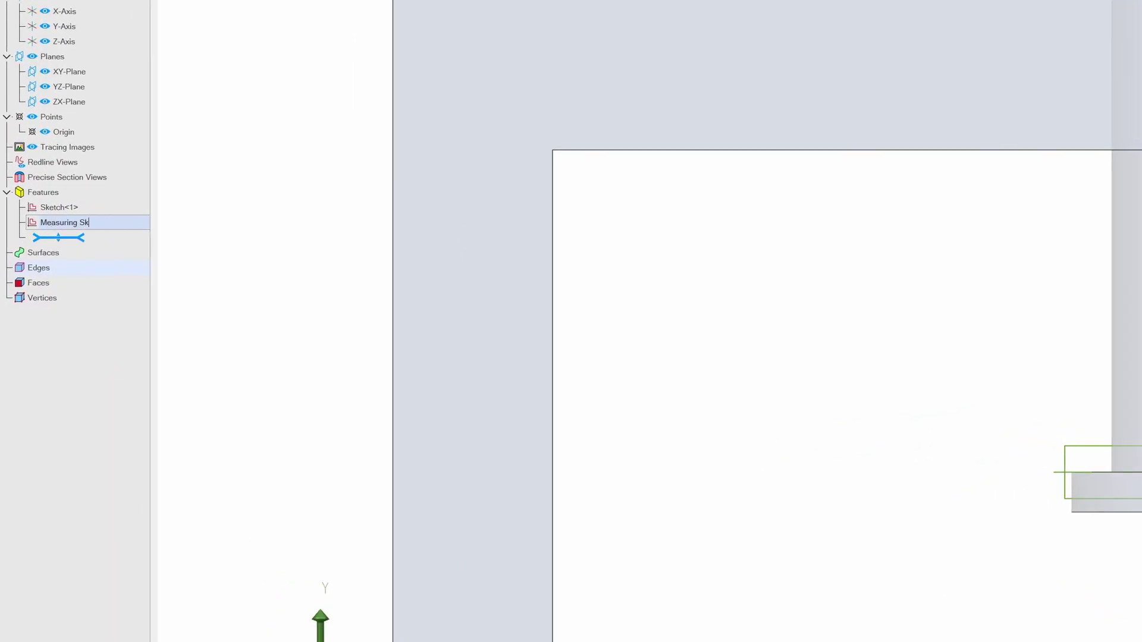
pyautogui.press('Return')
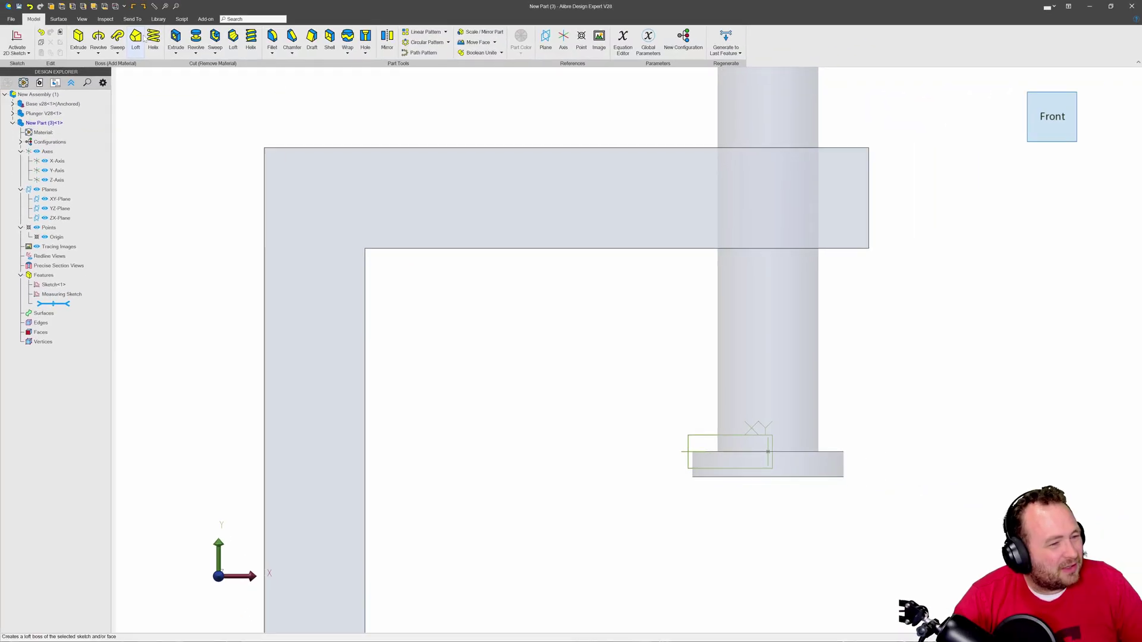
# Start a Helical Boss from the wire profile sketch, using the Y-Axis as its axis
pyautogui.click(151, 42)
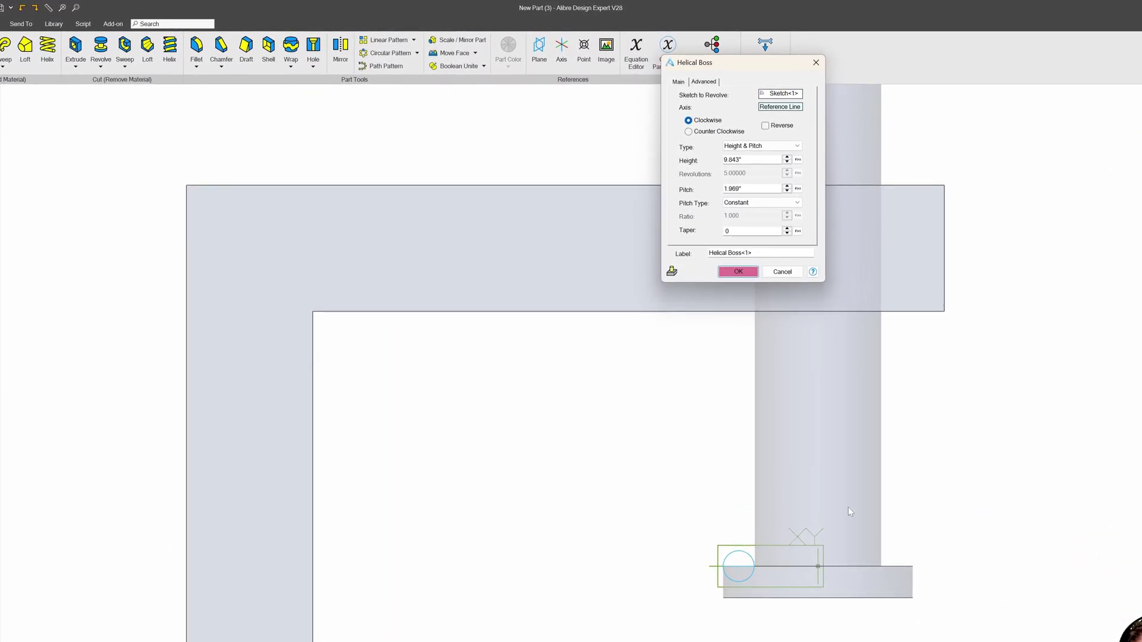
pyautogui.moveTo(818, 557); pyautogui.dragTo(799, 551, button='middle')
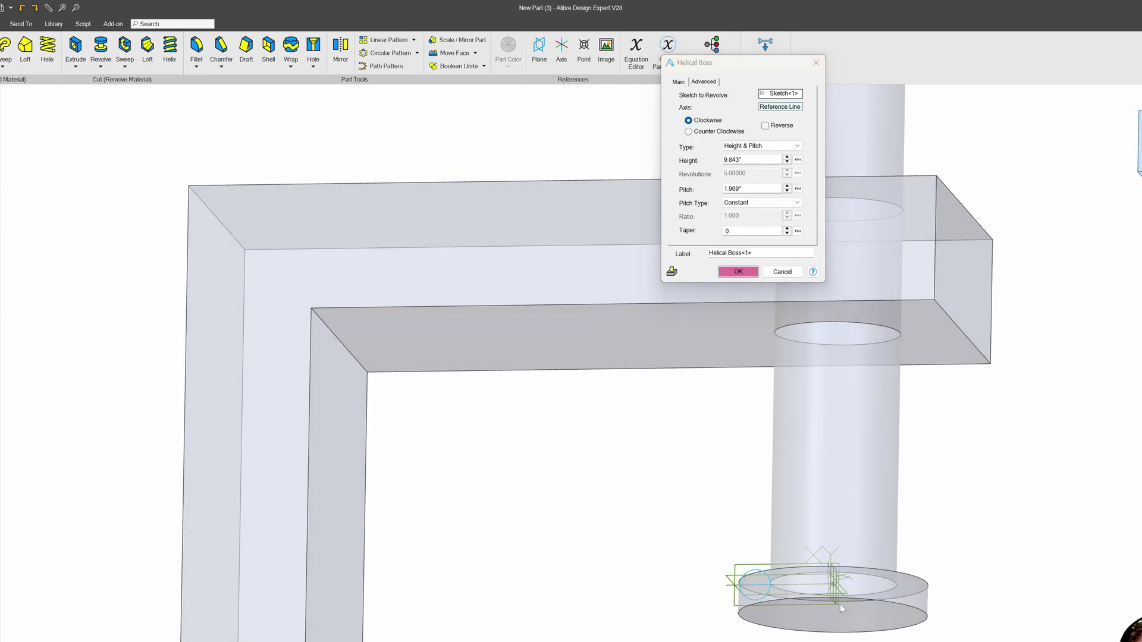
pyautogui.scroll(4, 841, 609)
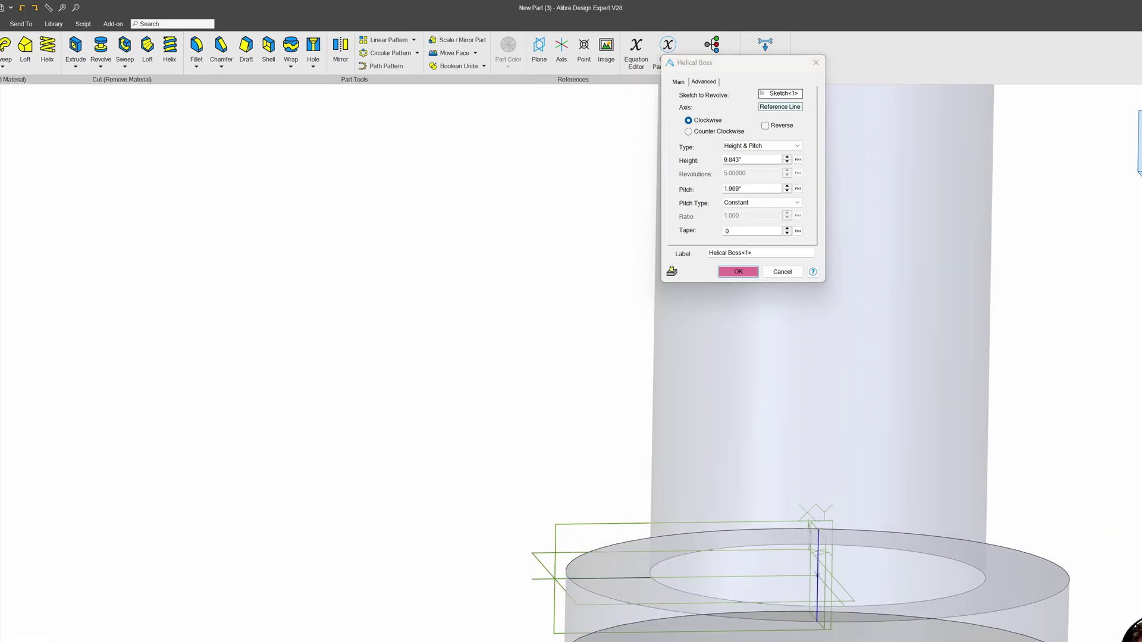
pyautogui.scroll(-3, 319, 524)
pyautogui.moveTo(415, 581); pyautogui.dragTo(416, 639, button='middle')
pyautogui.moveTo(415, 639)
pyautogui.mouseDown(button='right')
pyautogui.moveTo(477, 617)
pyautogui.moveTo(507, 625)
pyautogui.moveTo(413, 621)
pyautogui.mouseUp(button='right')
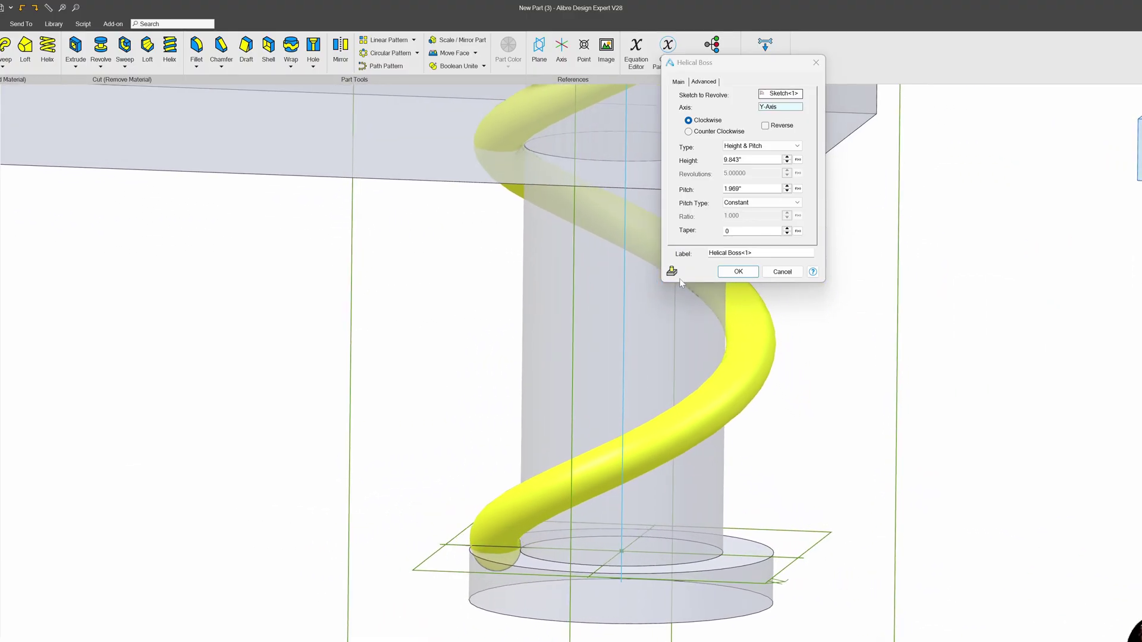
# Set the helical boss type to Height & Revolution and look up the Measuring Sketch's driven dimension in the Equation Editor
pyautogui.click(767, 149)
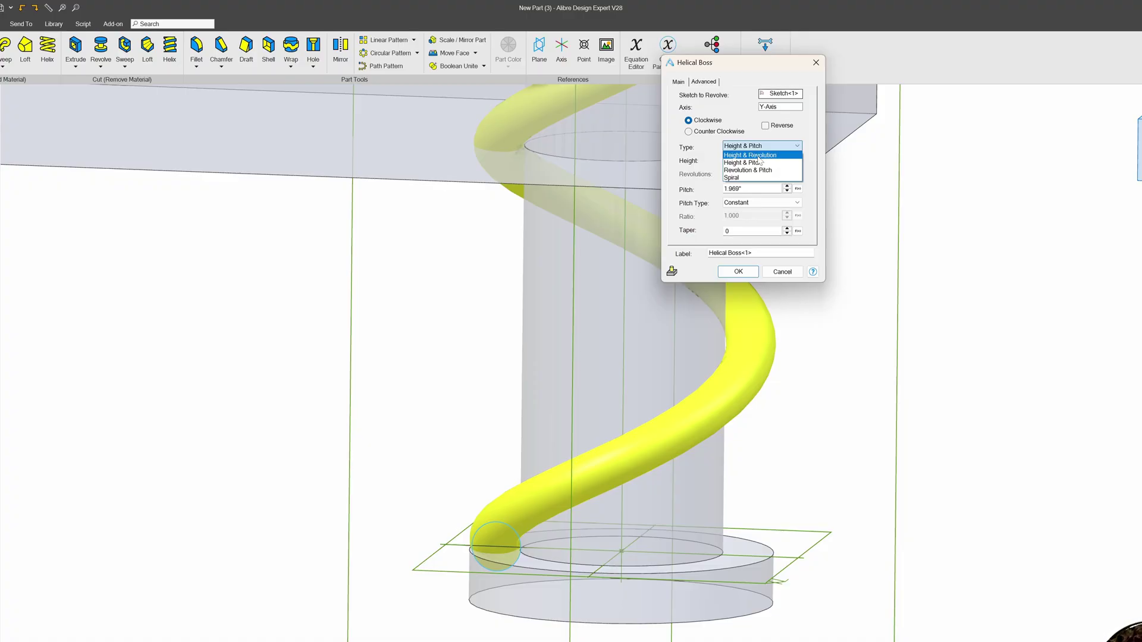
pyautogui.click(757, 155)
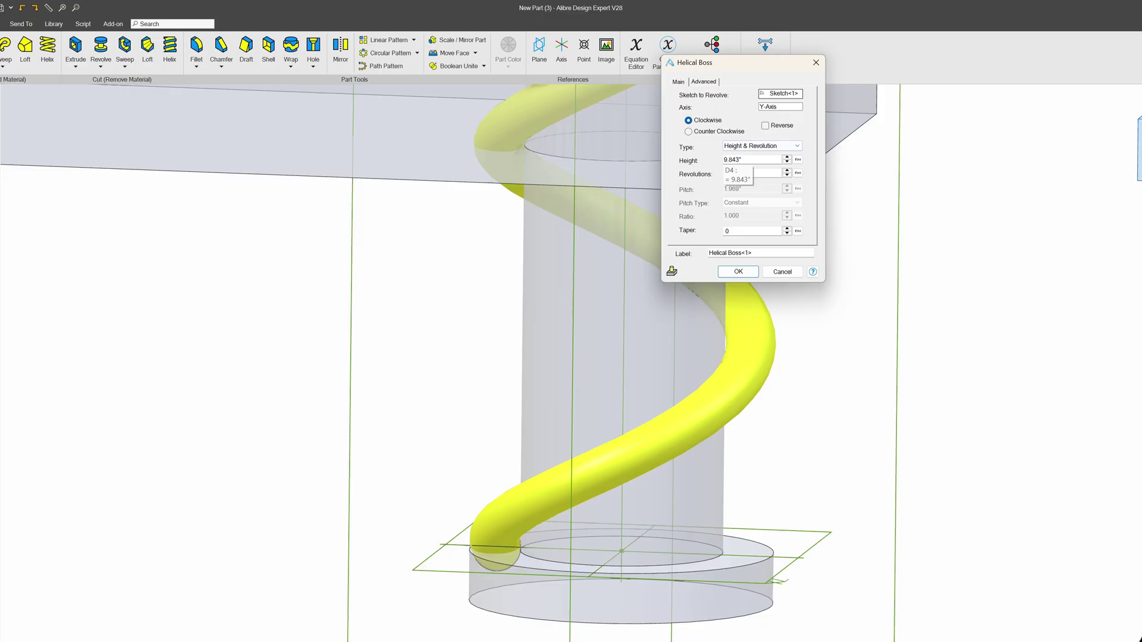
pyautogui.click(797, 159)
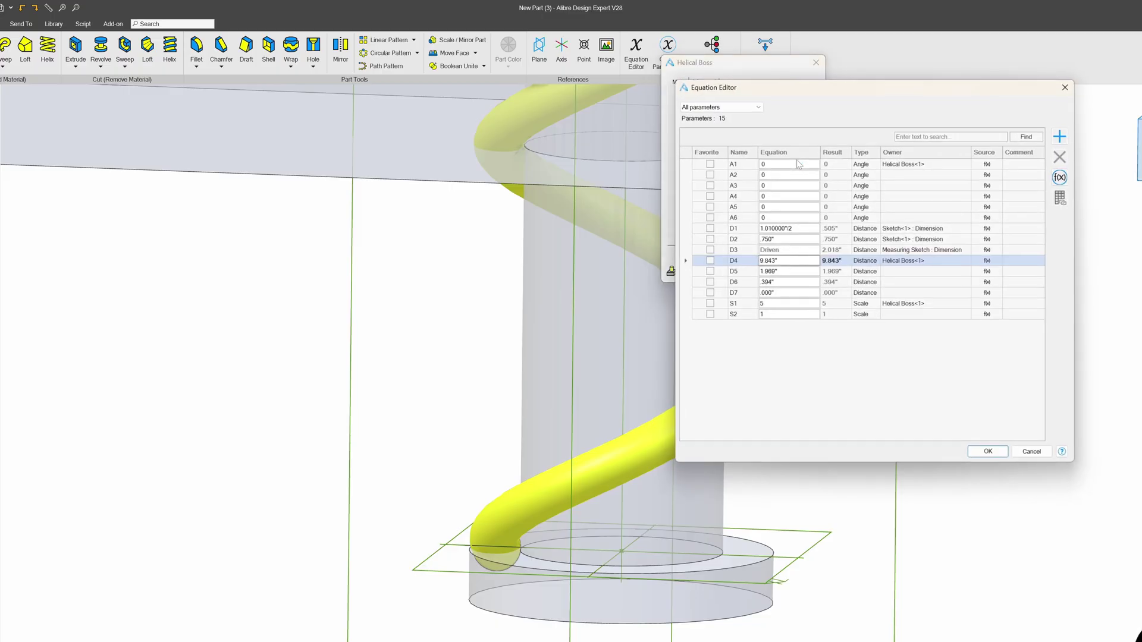
pyautogui.click(778, 252)
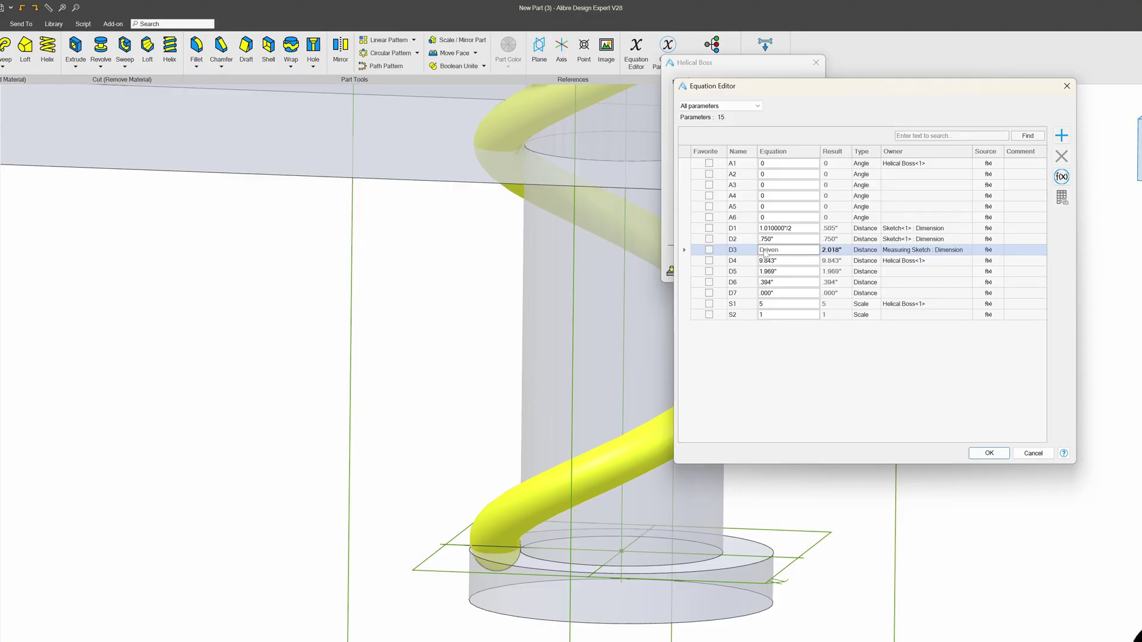
pyautogui.click(990, 453)
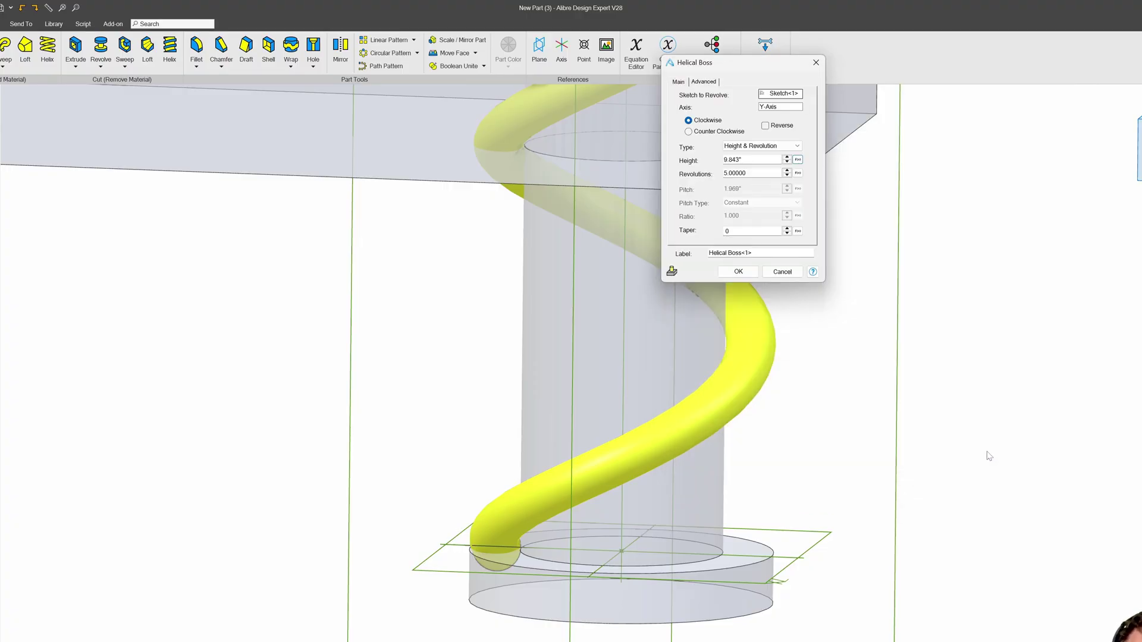
# Link the helical boss height to the Measuring Sketch's driven dimension D3 and set the revolutions to 1.75
pyautogui.scroll(-3, 884, 398)
pyautogui.moveTo(848, 578)
pyautogui.mouseDown(button='middle')
pyautogui.moveTo(895, 555)
pyautogui.moveTo(851, 583)
pyautogui.moveTo(863, 565)
pyautogui.mouseUp(button='middle')
pyautogui.scroll(-1, 920, 417)
pyautogui.scroll(4, 910, 384)
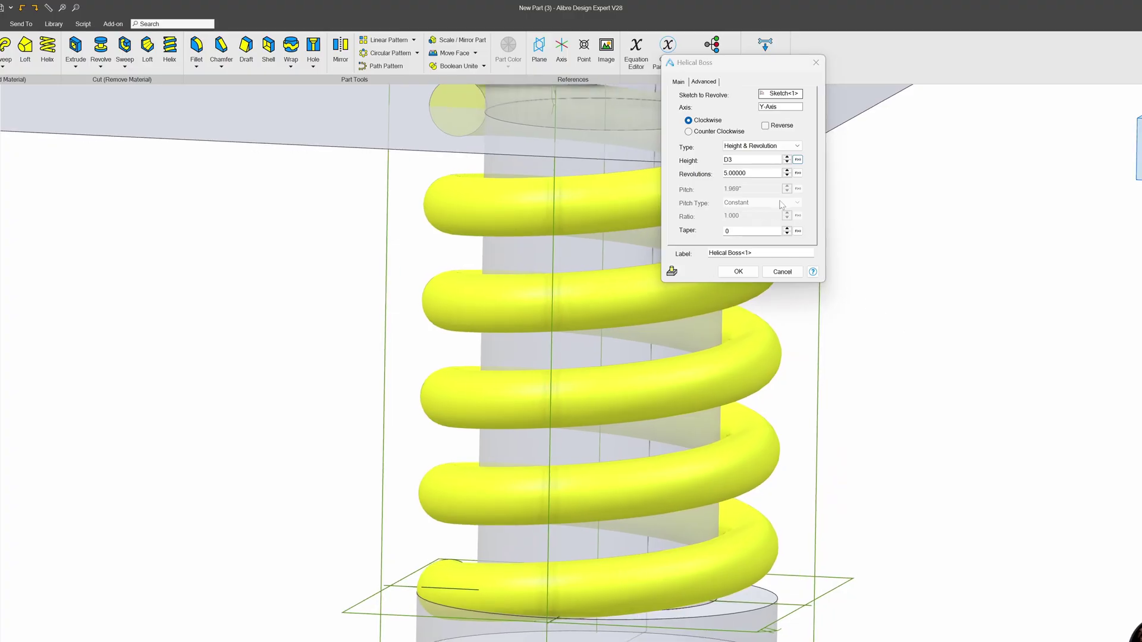
pyautogui.click(758, 173)
pyautogui.doubleClick(749, 173)
pyautogui.write('1.75')
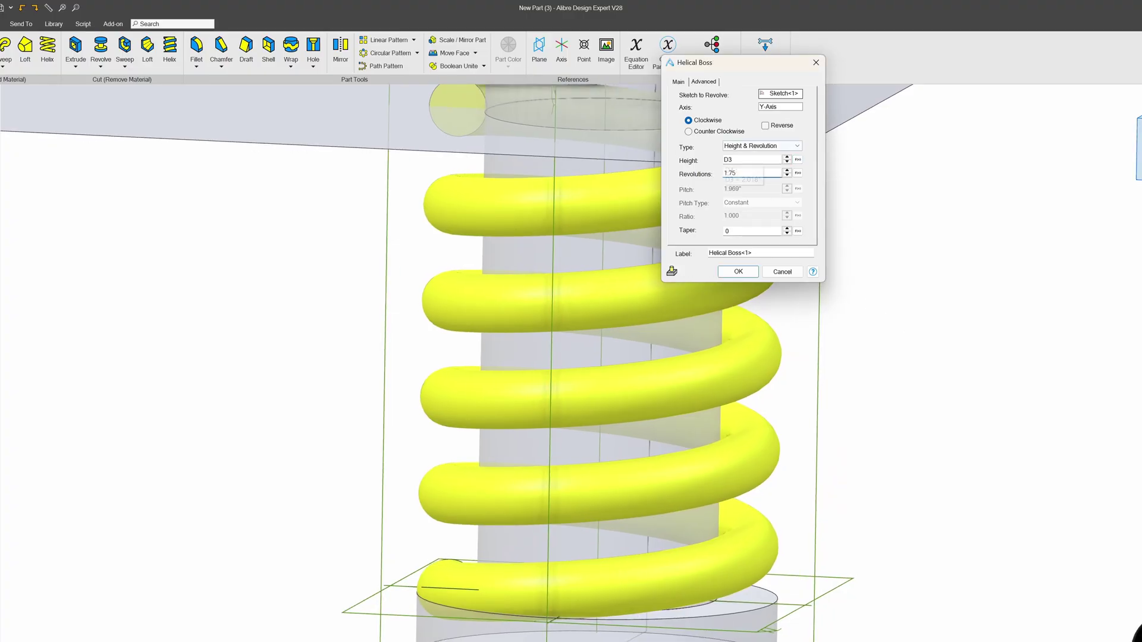
pyautogui.click(746, 159)
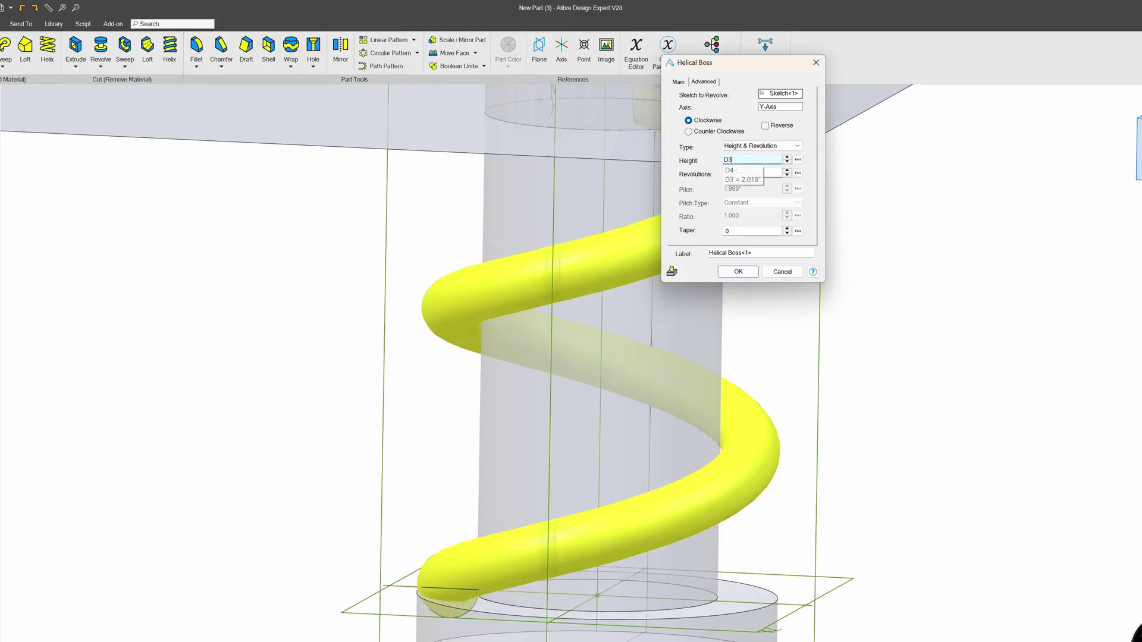
pyautogui.scroll(-3, 349, 632)
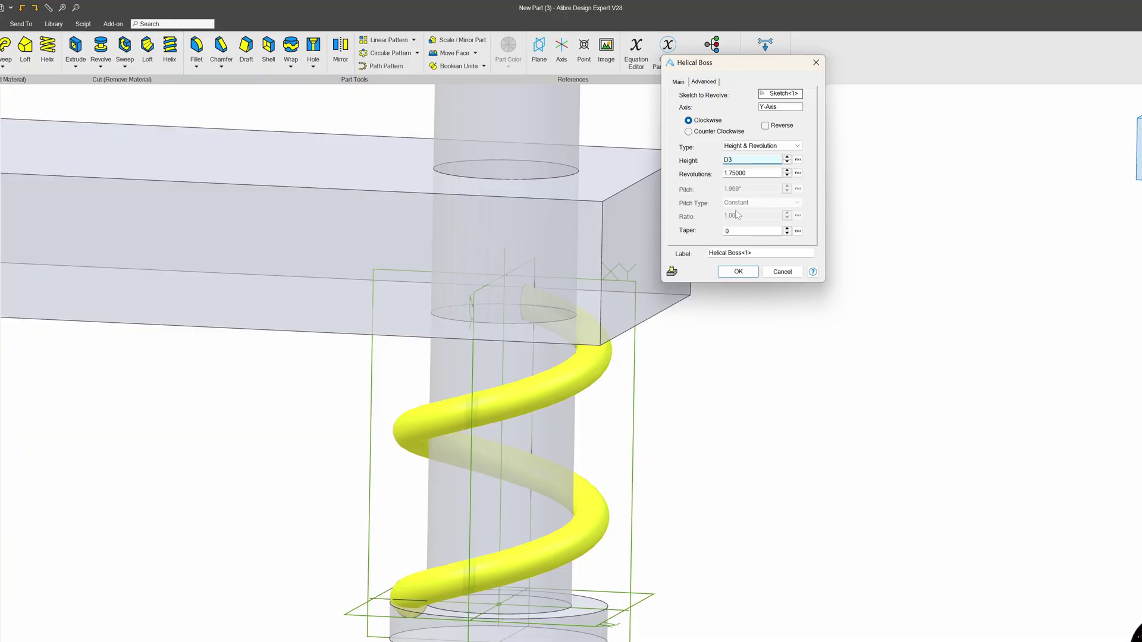
# Set the helix start condition to Flat with a 90° transition angle and a 120° flat angle
pyautogui.click(705, 82)
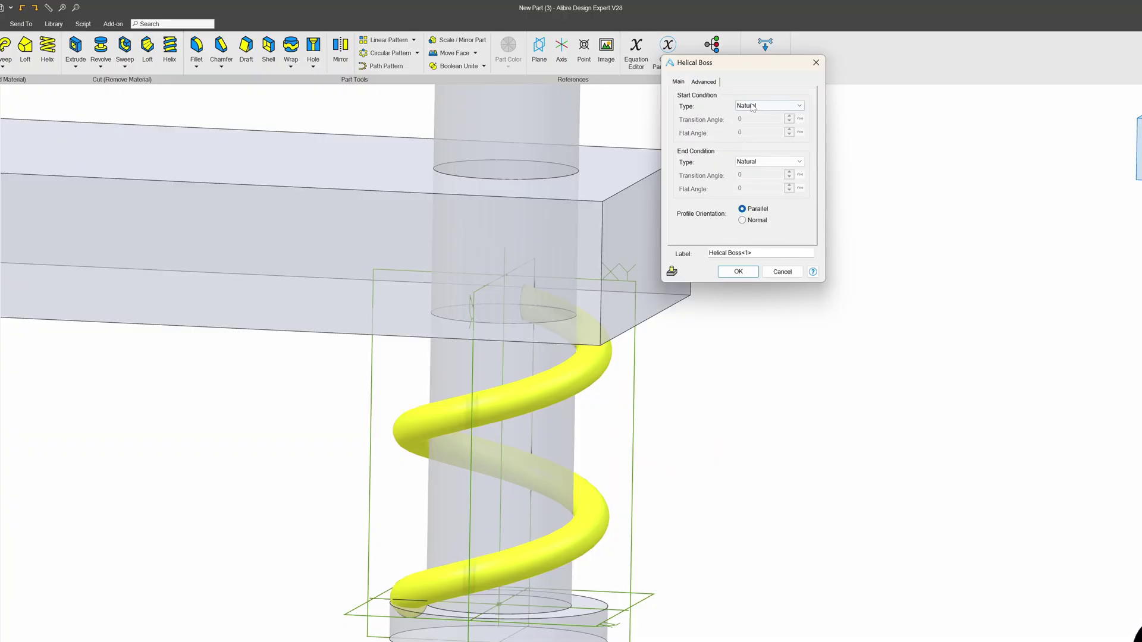
pyautogui.click(776, 111)
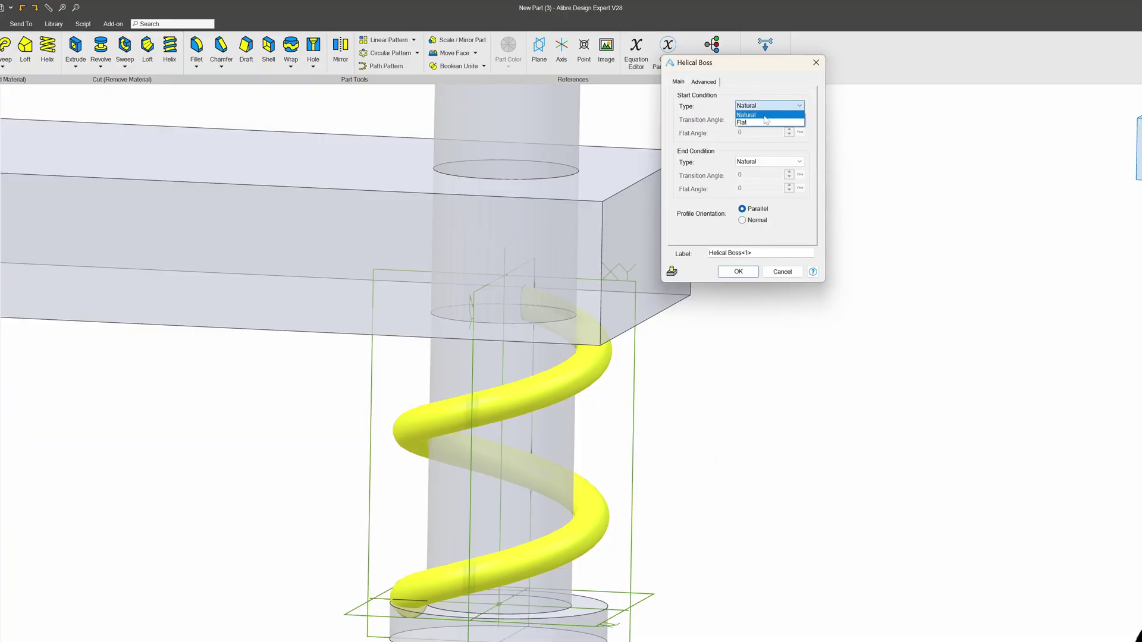
pyautogui.click(765, 122)
pyautogui.doubleClick(740, 118)
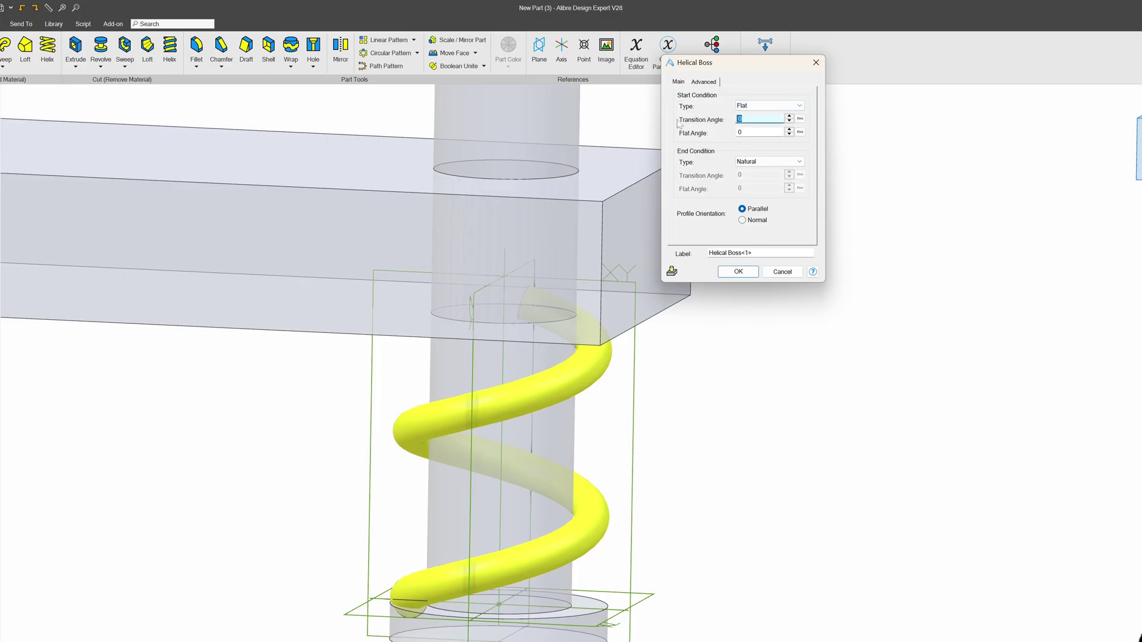
pyautogui.write('9')
pyautogui.press('Tab')
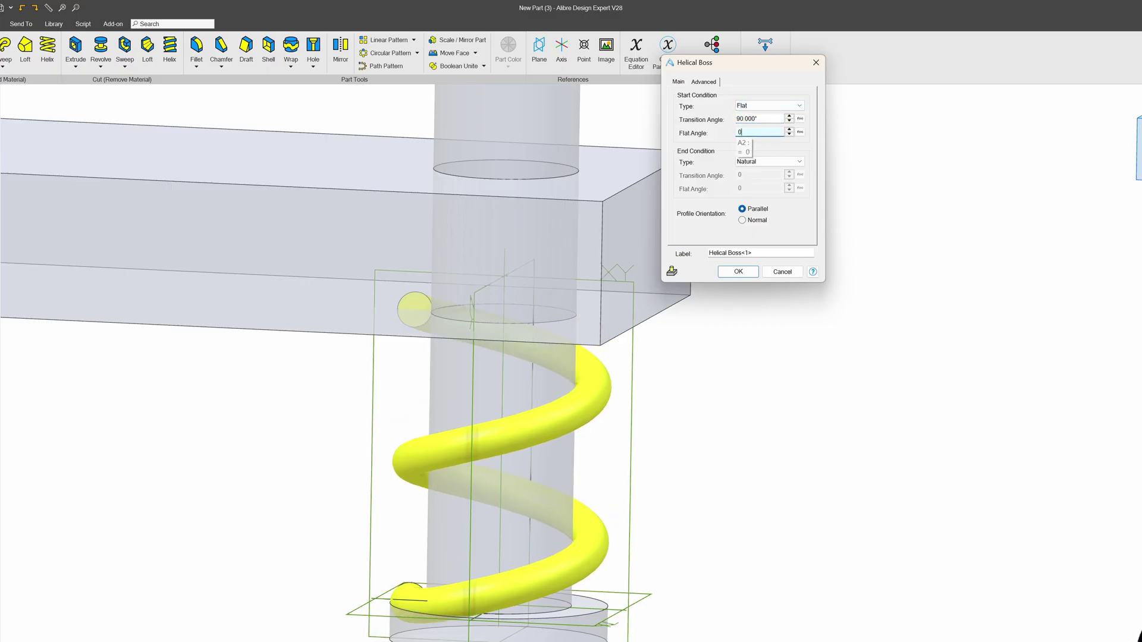
pyautogui.write('12')
# Set the helix end condition to Flat with a 90° transition angle and a 120° flat angle, and create the helical boss
pyautogui.click(745, 159)
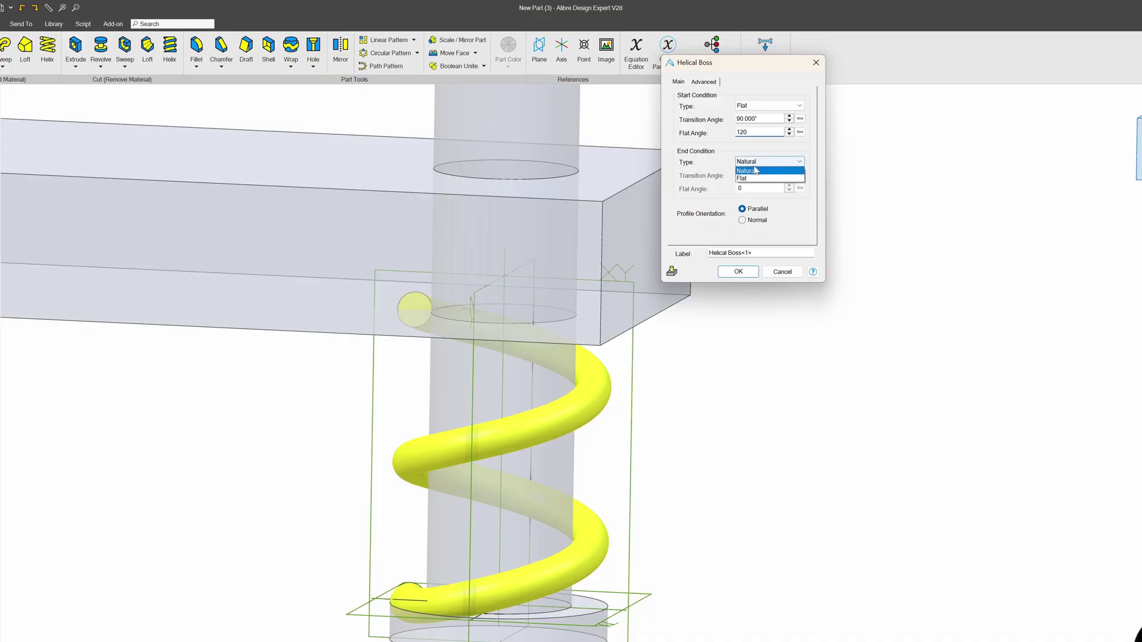
pyautogui.click(758, 179)
pyautogui.click(762, 174)
pyautogui.write('0')
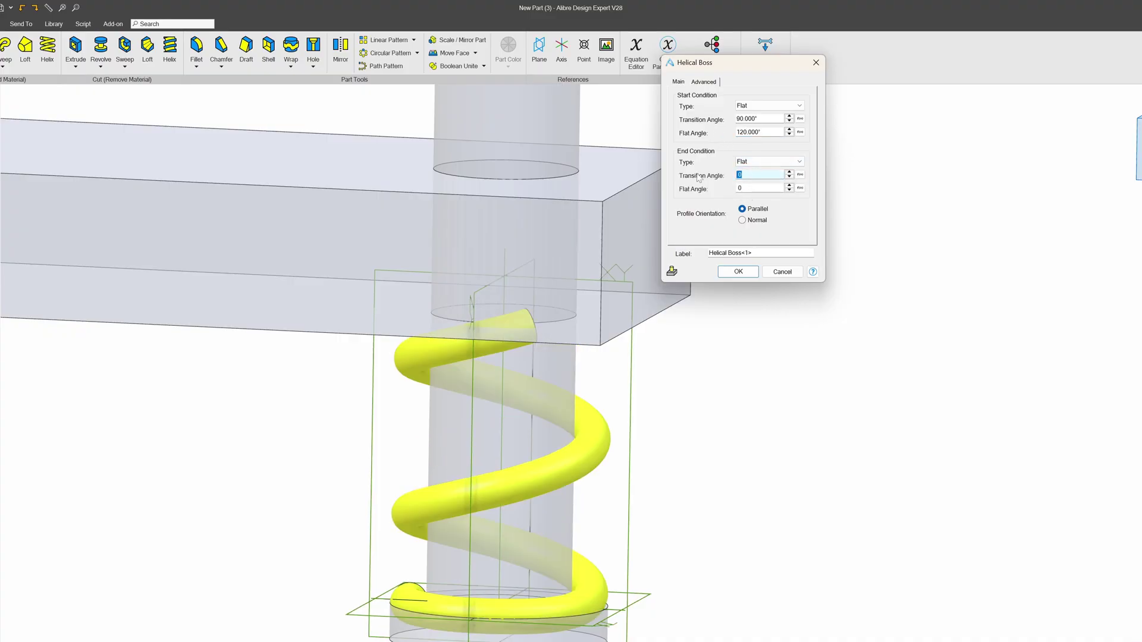
pyautogui.write('90')
pyautogui.press('Tab')
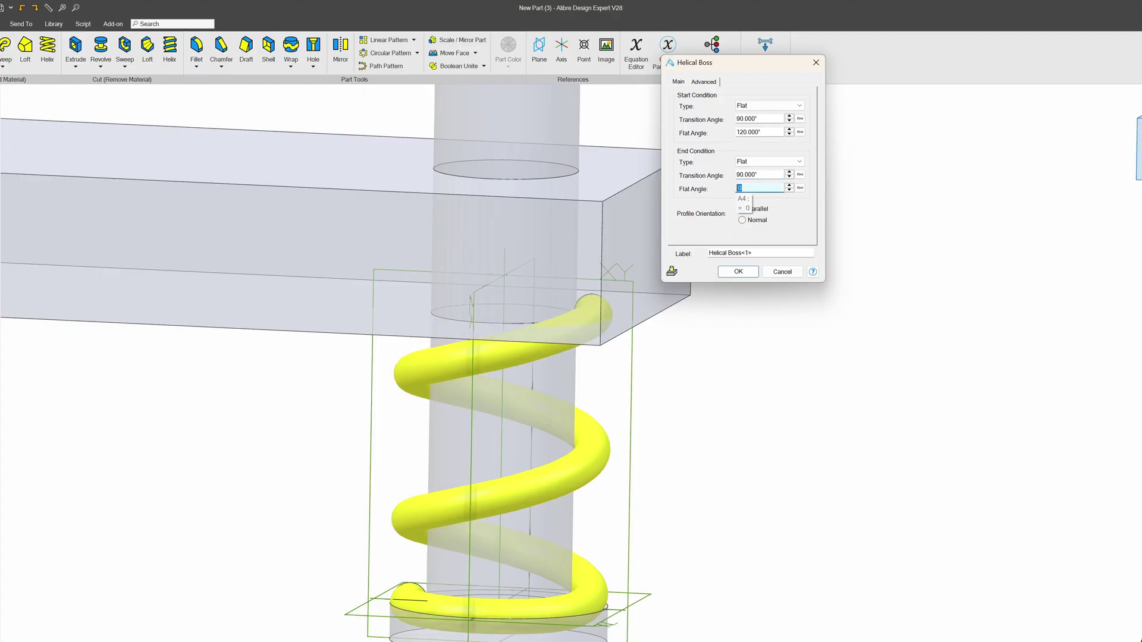
pyautogui.write('120')
pyautogui.click(738, 272)
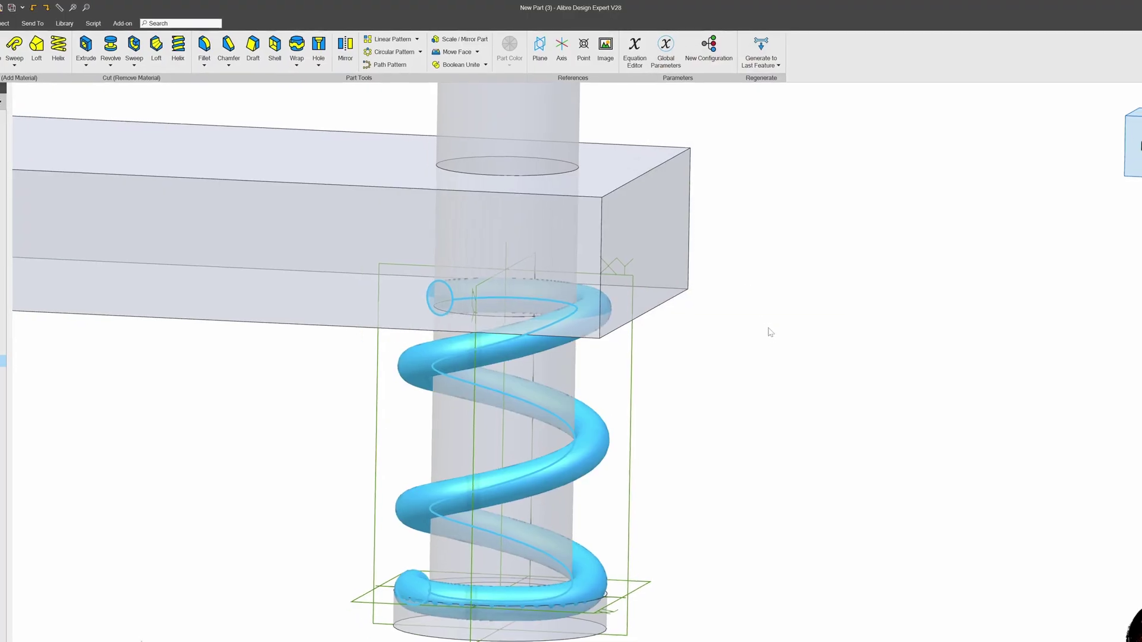
# Insert a reference plane offset .0001" from the ZX-Plane at the spring's lower end
pyautogui.click(768, 332)
pyautogui.moveTo(769, 332); pyautogui.dragTo(724, 388, button='middle')
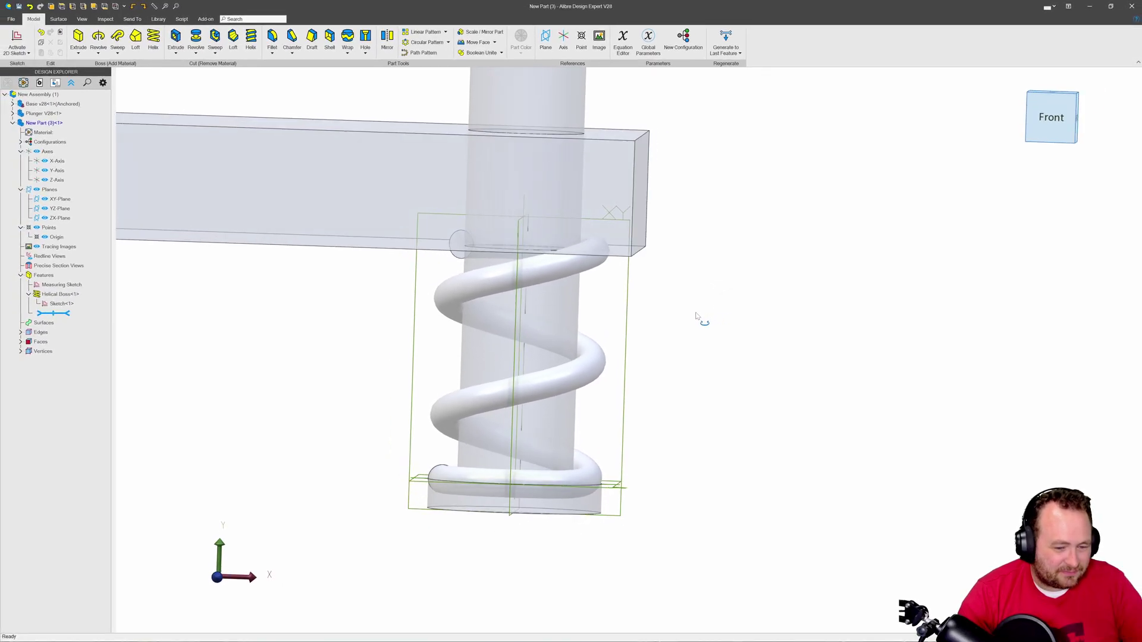
pyautogui.moveTo(696, 314)
pyautogui.mouseDown(button='middle')
pyautogui.moveTo(668, 330)
pyautogui.moveTo(677, 325)
pyautogui.mouseUp(button='middle')
pyautogui.scroll(-2, 789, 323)
pyautogui.scroll(2, 603, 370)
pyautogui.scroll(3, 602, 371)
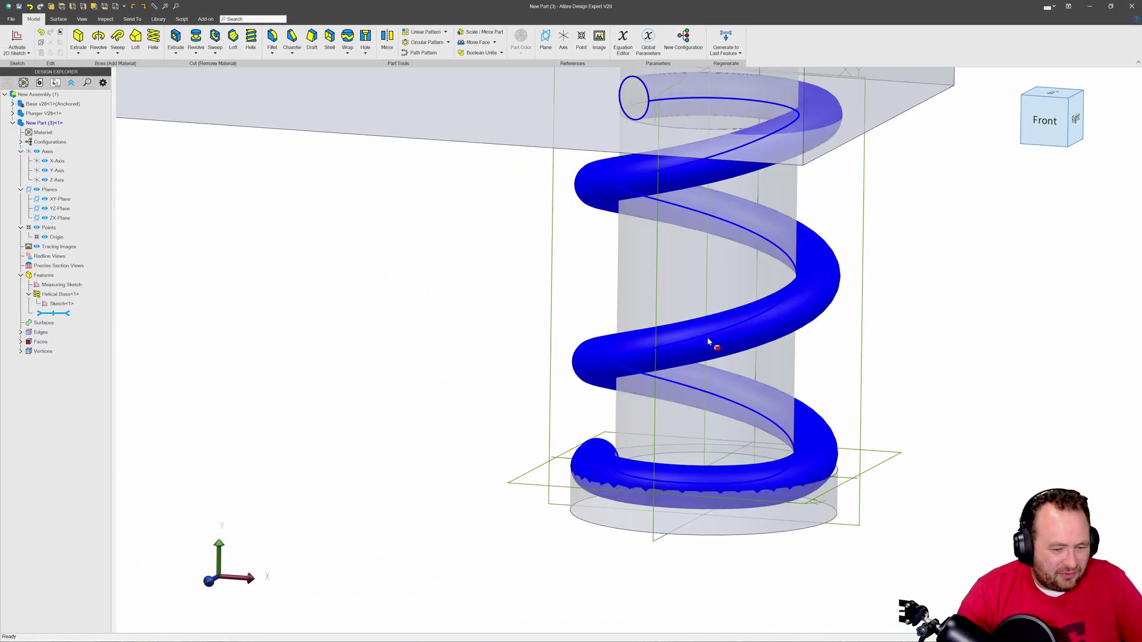
pyautogui.click(519, 485)
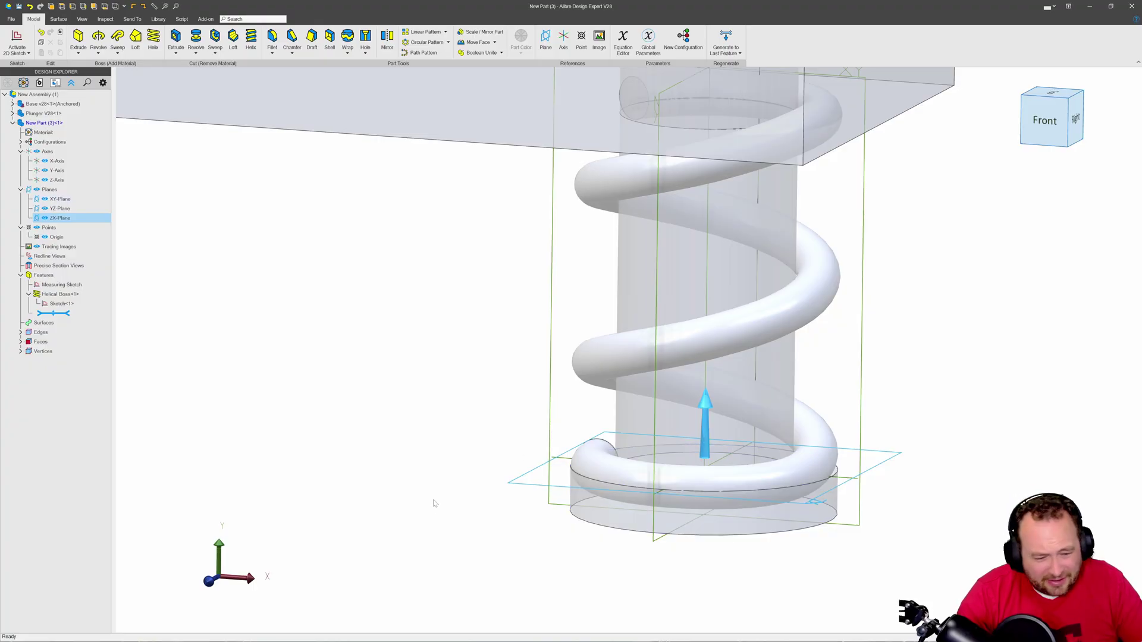
pyautogui.click(546, 37)
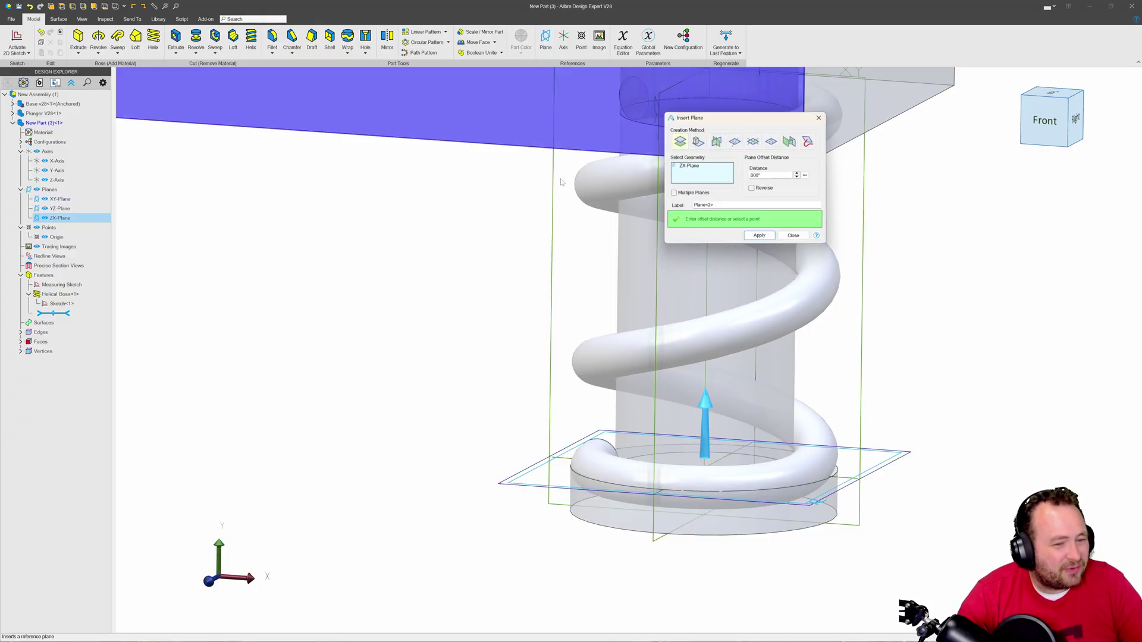
pyautogui.click(764, 176)
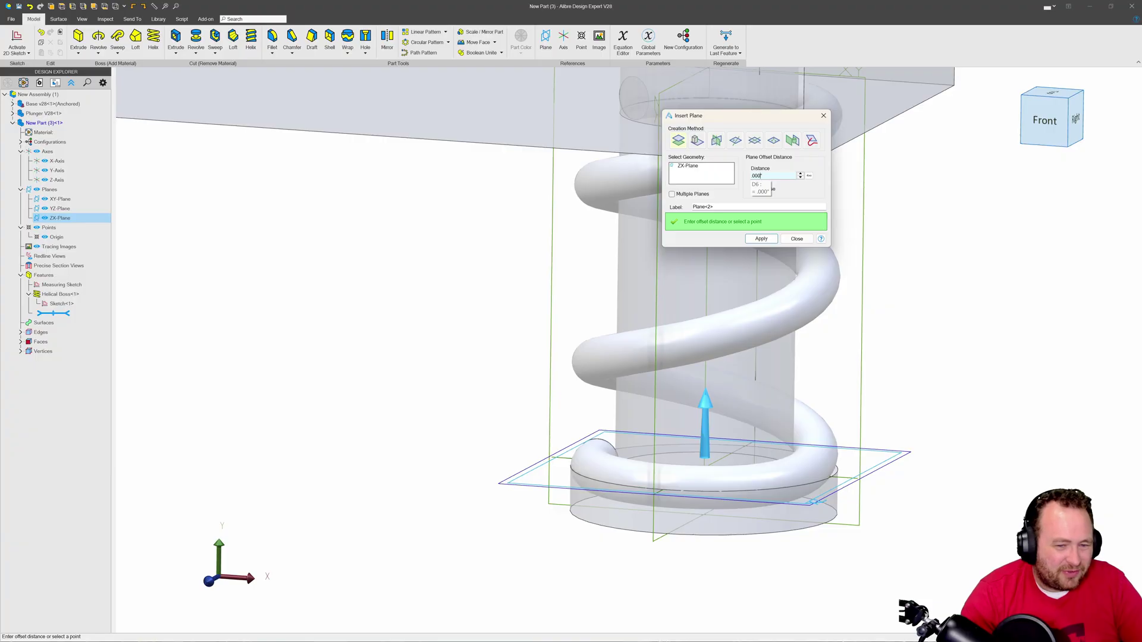
pyautogui.click(761, 239)
pyautogui.click(797, 239)
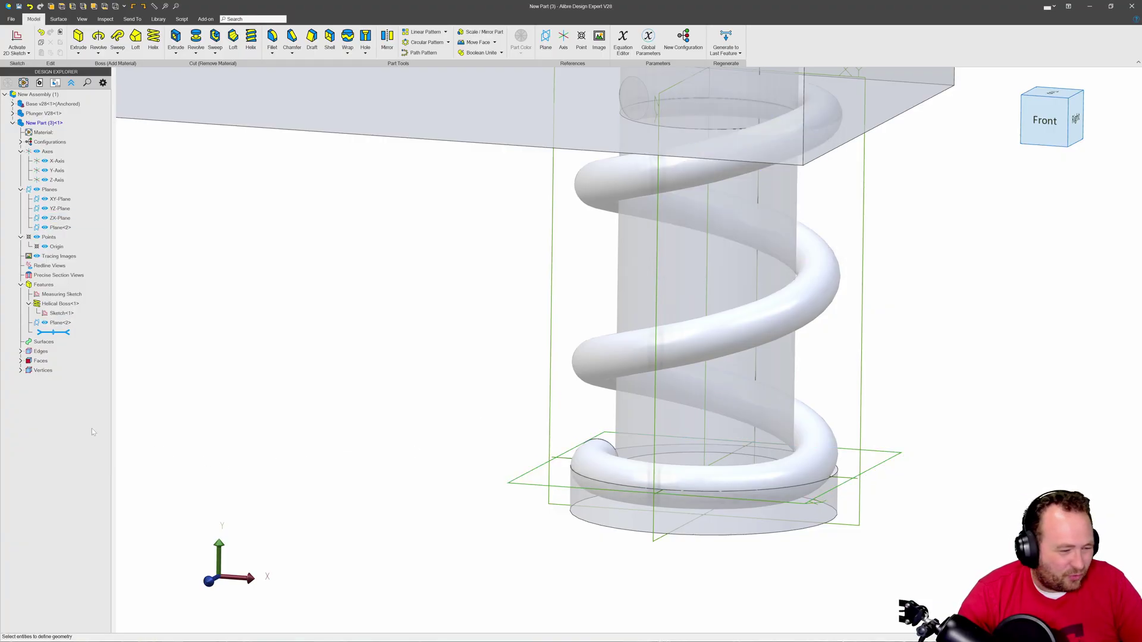
# Start a sketch on the new offset plane and draw a circle centred on the origin, enclosing the spring coil
pyautogui.click(62, 323)
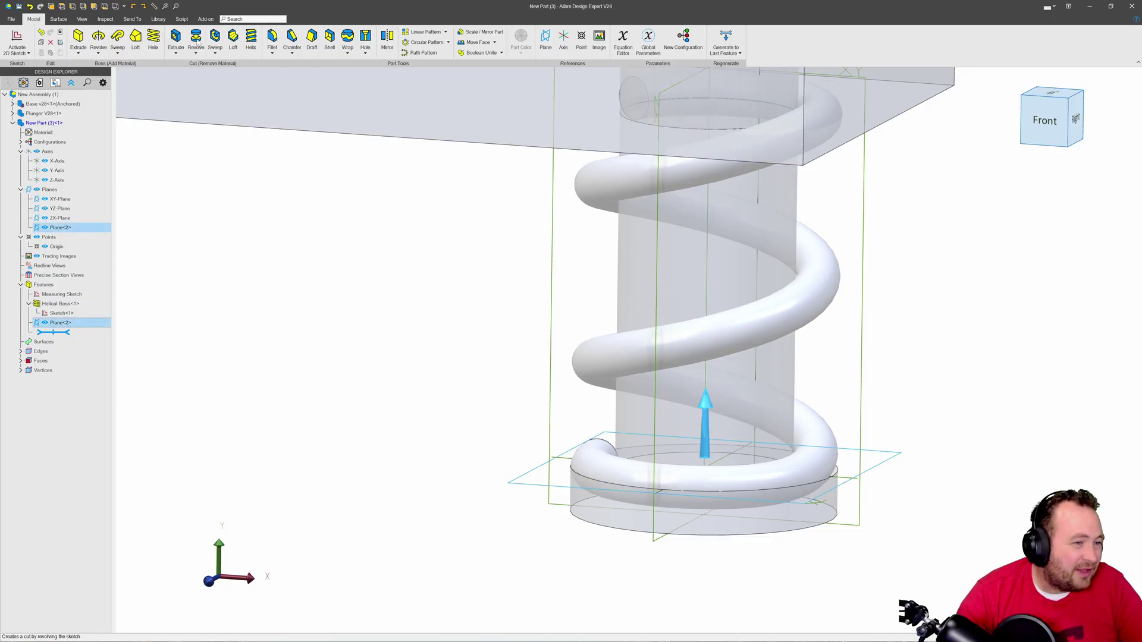
pyautogui.click(12, 44)
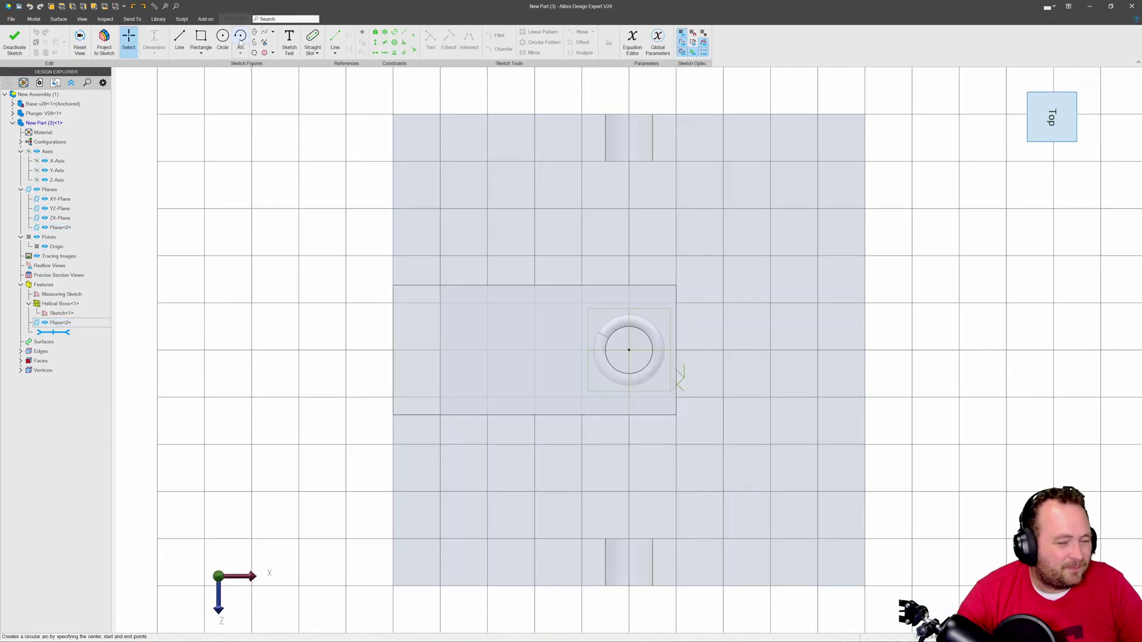
pyautogui.press('c')
pyautogui.click(636, 350)
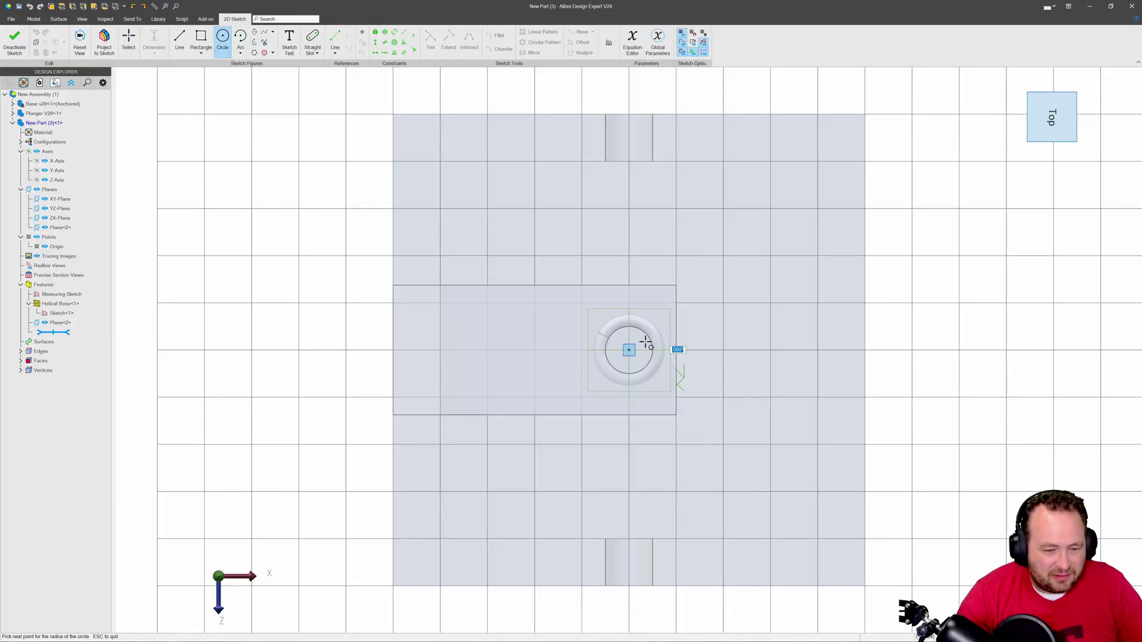
pyautogui.click(665, 329)
pyautogui.press('Escape')
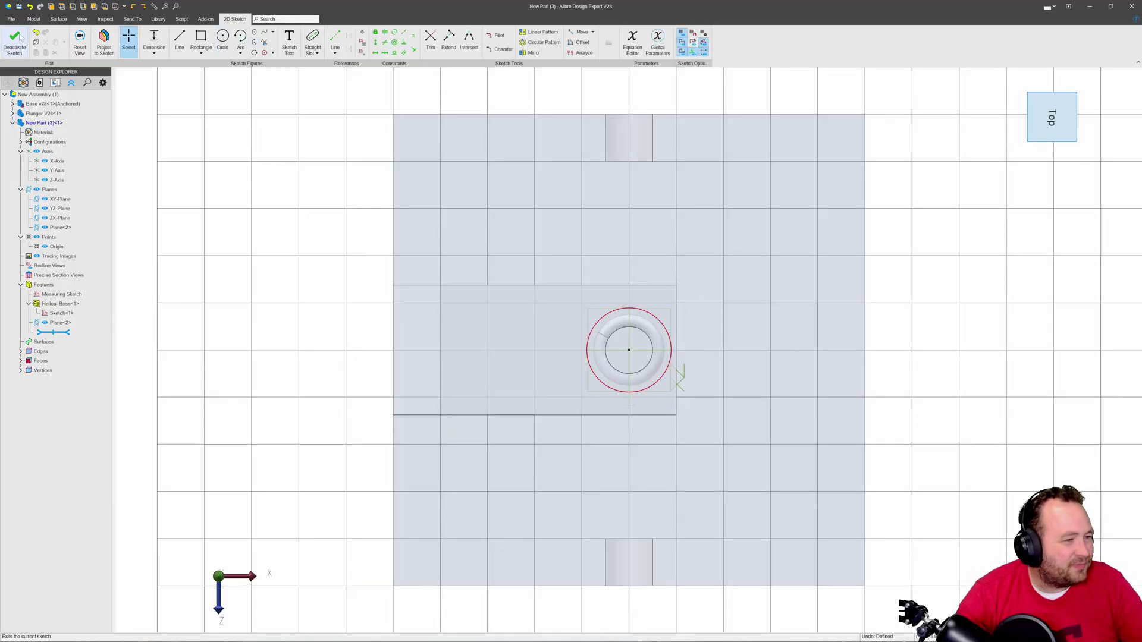
# Dimension the circle's diameter at 1.75" and finish the sketch
pyautogui.click(659, 314)
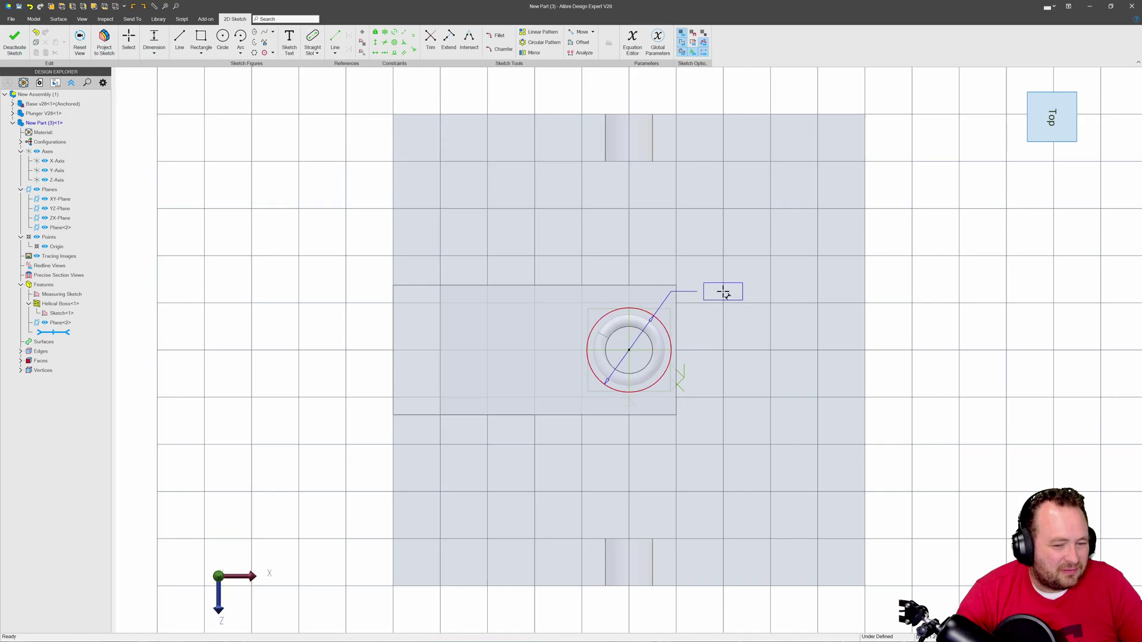
pyautogui.click(723, 292)
pyautogui.write('1.75')
pyautogui.press('Return')
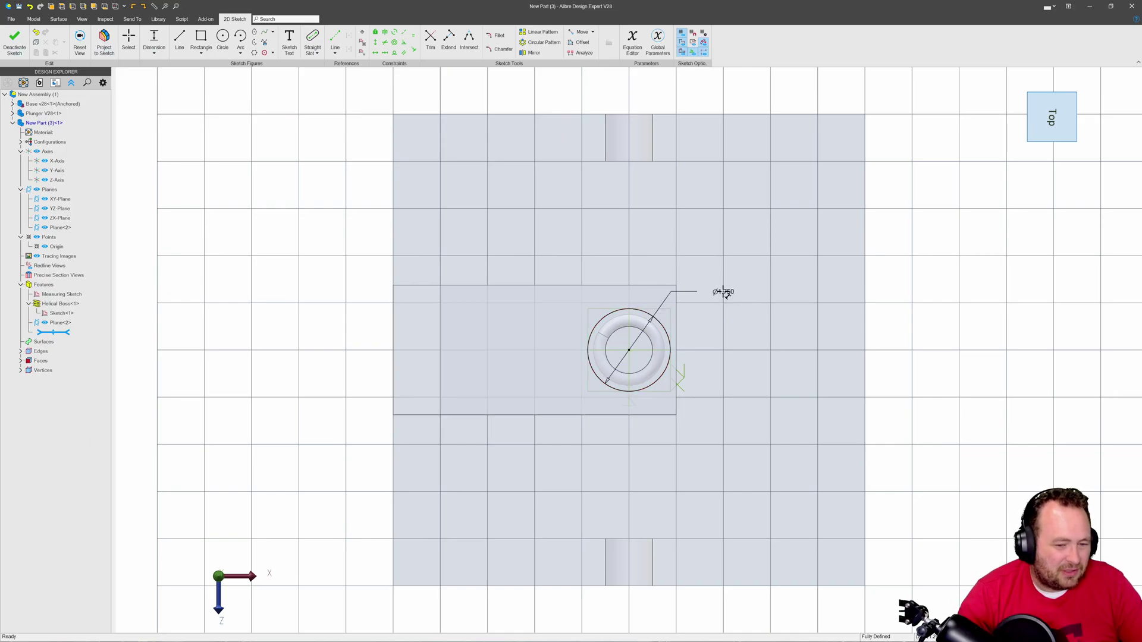
pyautogui.click(15, 41)
# Cut the spring's lower end flat with a reversed Extrude Cut of the circle, using To Depth at 5"
pyautogui.click(176, 38)
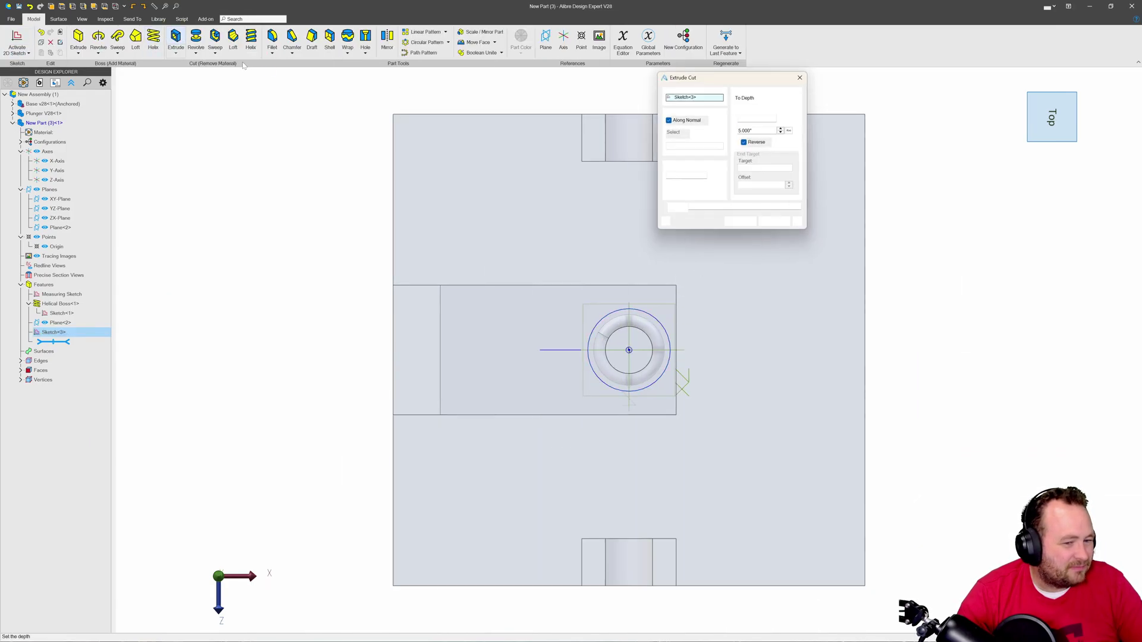
pyautogui.click(748, 96)
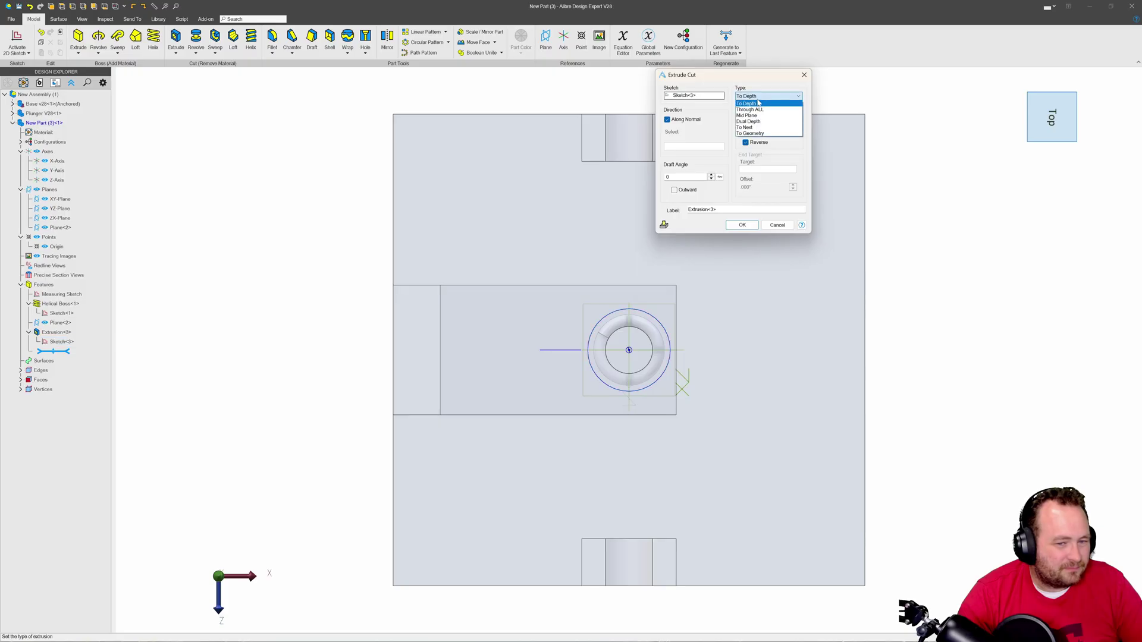
pyautogui.click(759, 103)
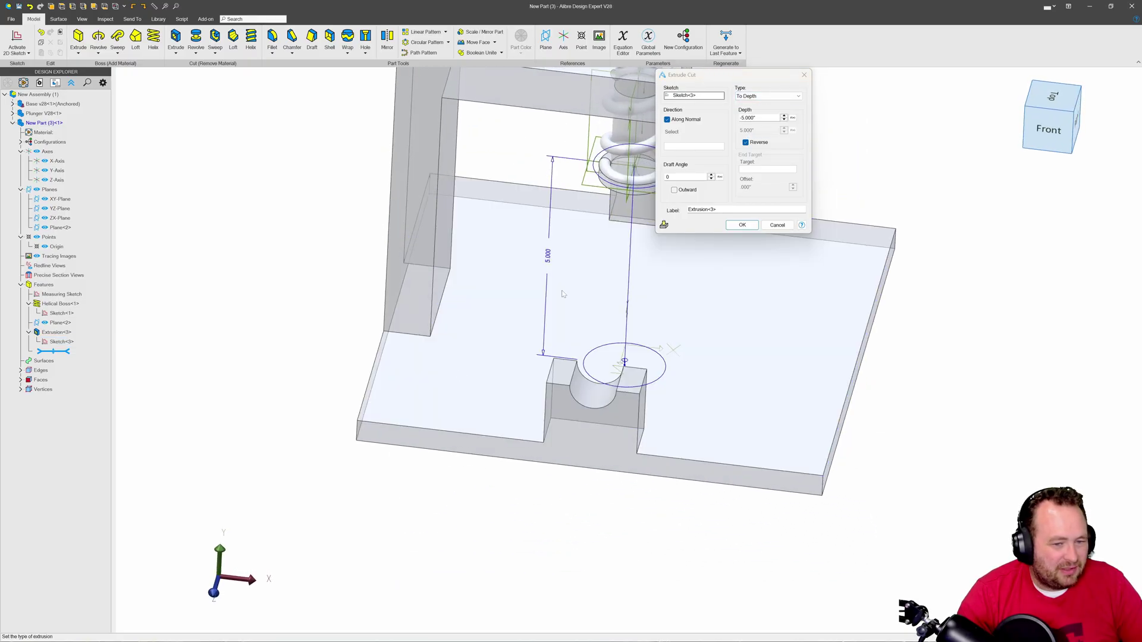
pyautogui.click(743, 225)
pyautogui.scroll(5, 658, 217)
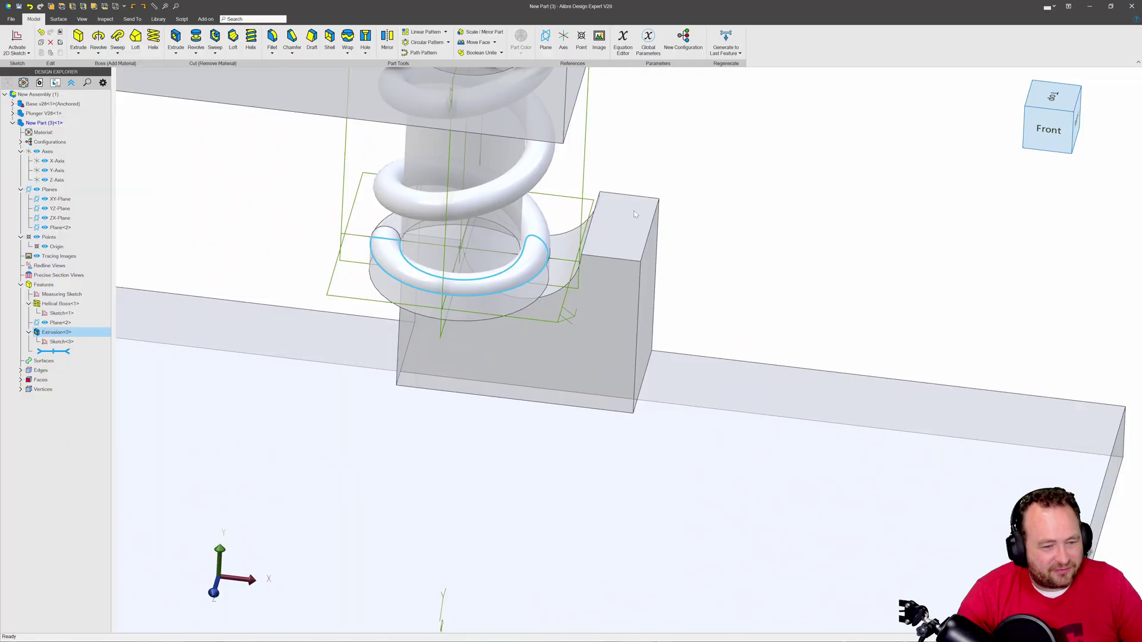
pyautogui.click(658, 217)
pyautogui.scroll(-5, 658, 216)
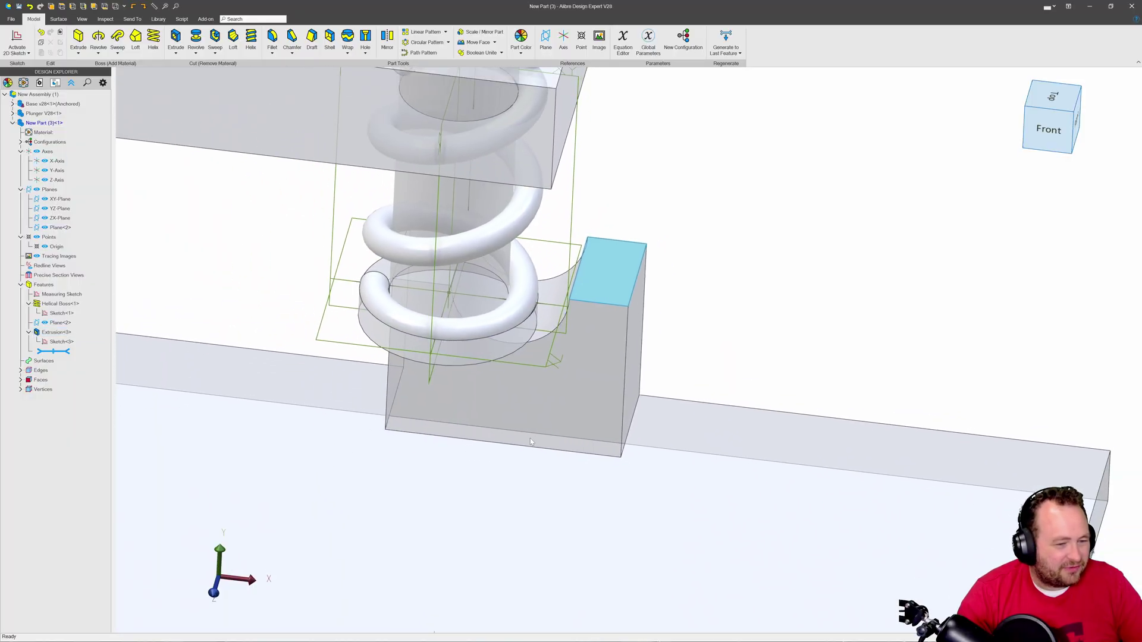
pyautogui.moveTo(500, 308); pyautogui.dragTo(502, 274, button='middle')
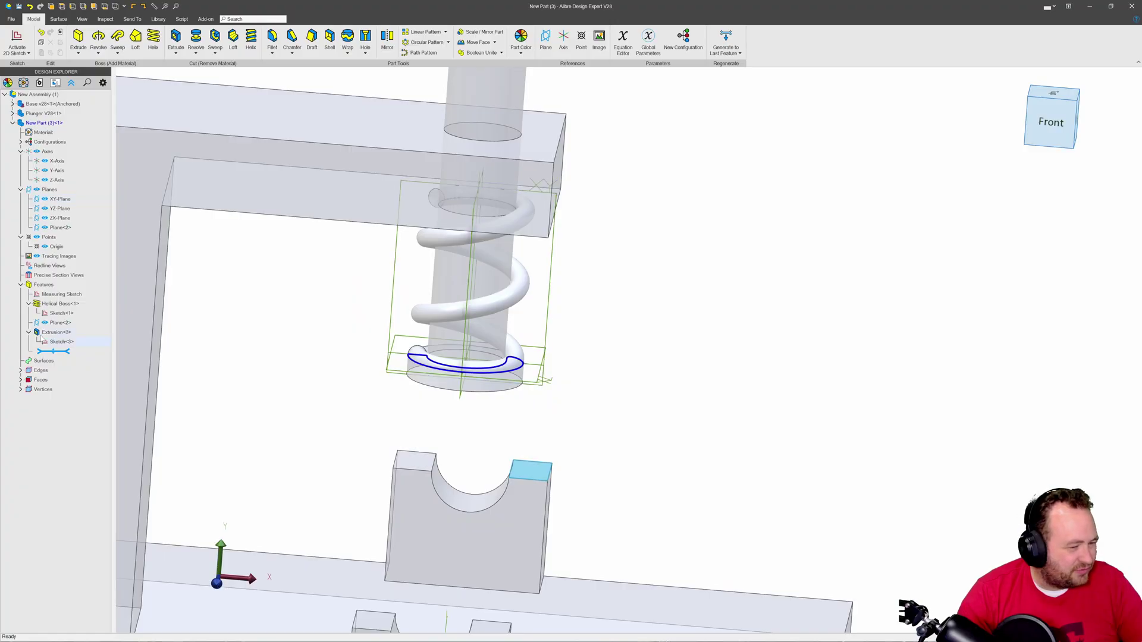
# Insert a reference plane offset from the lower cutting plane by the driven dimension D3
pyautogui.click(60, 323)
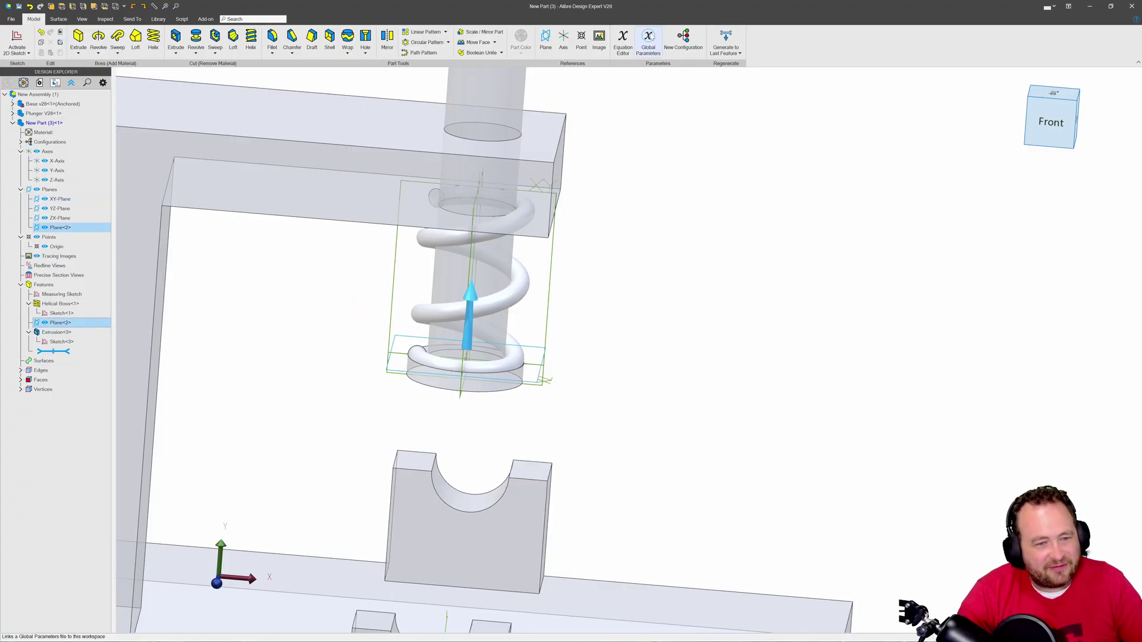
pyautogui.click(546, 40)
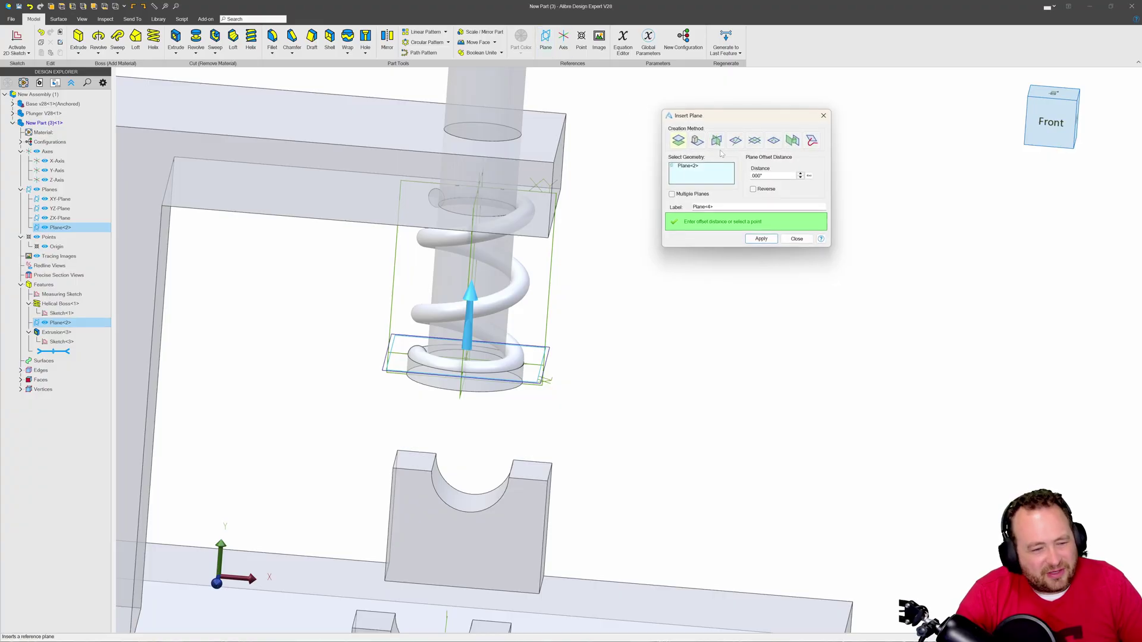
pyautogui.click(809, 176)
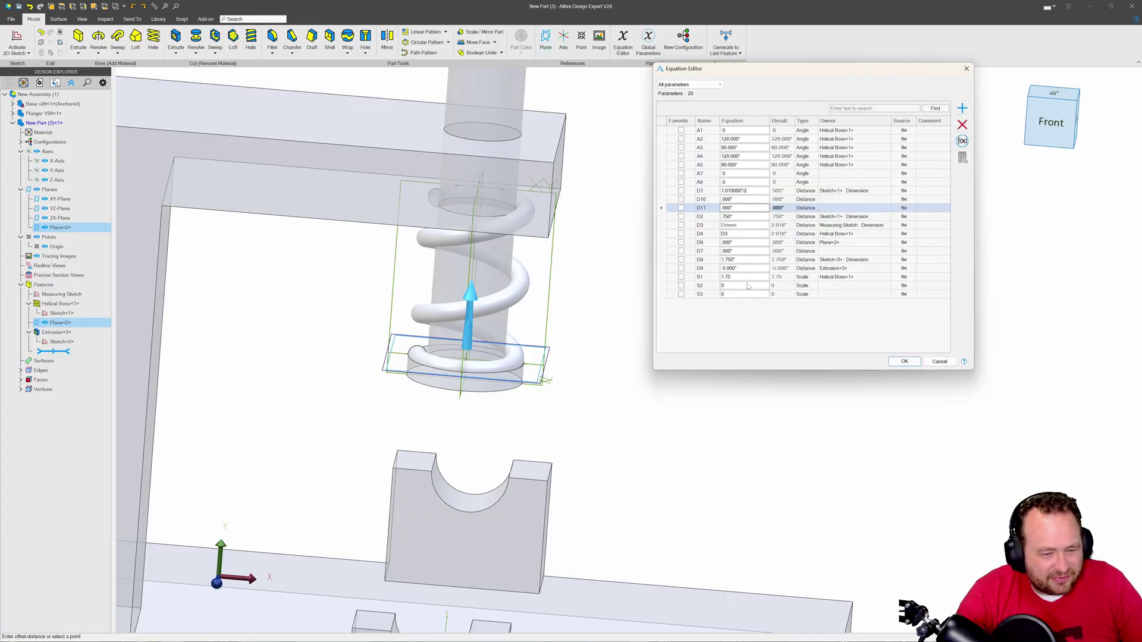
pyautogui.click(744, 227)
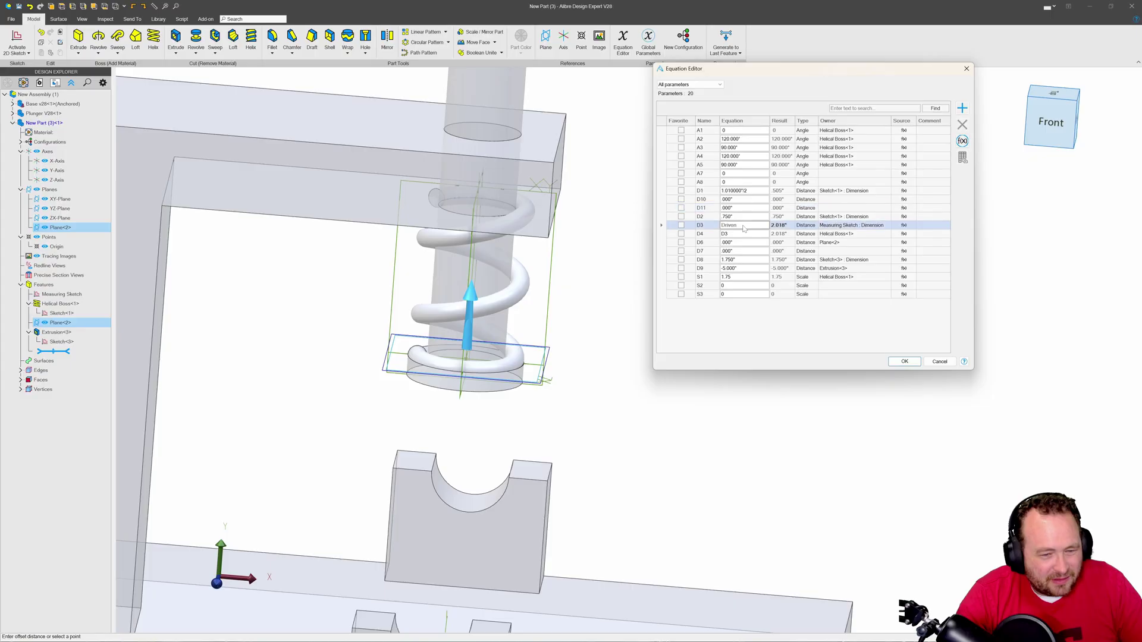
pyautogui.click(904, 361)
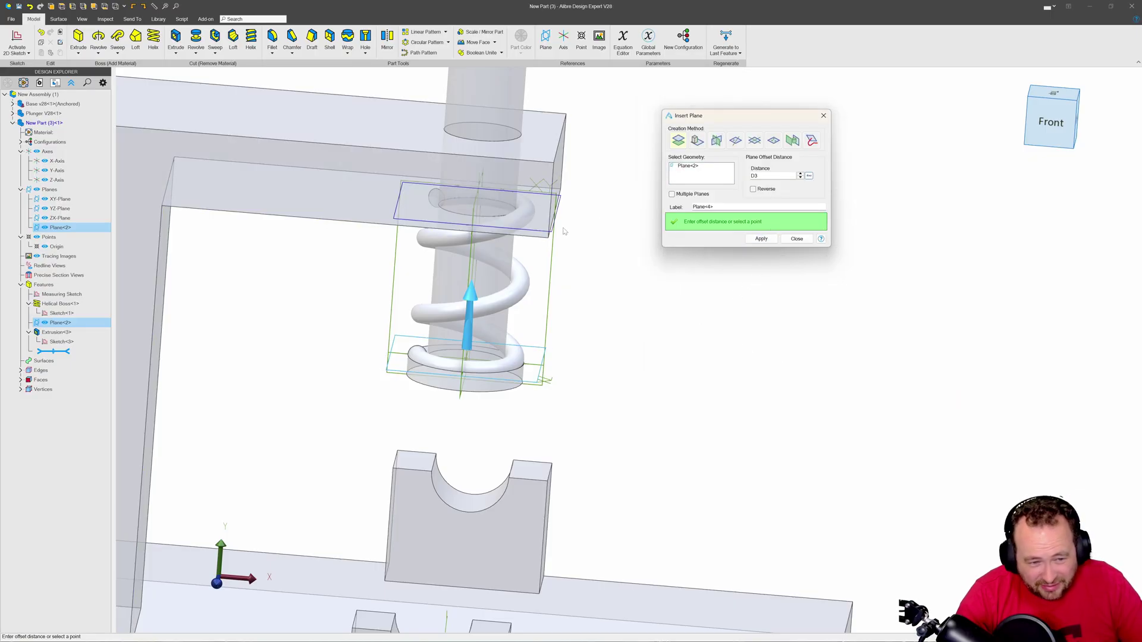
pyautogui.click(762, 238)
pyautogui.click(797, 239)
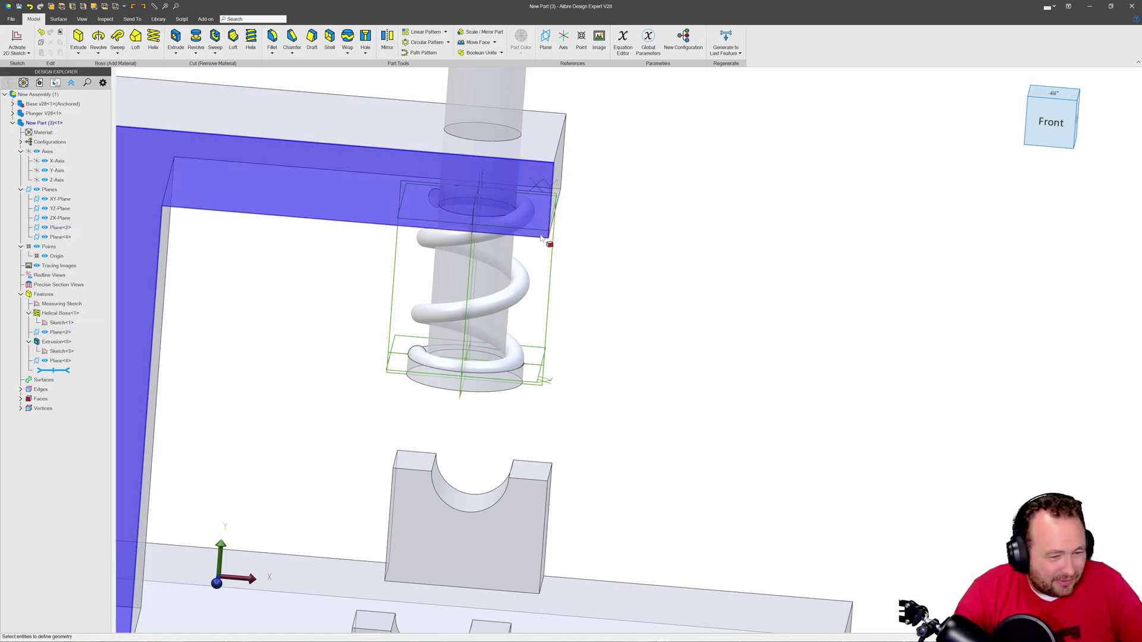
# Start a sketch on the upper offset plane and draw a circle centred on the origin, enclosing the spring coil
pyautogui.scroll(3, 541, 238)
pyautogui.click(59, 361)
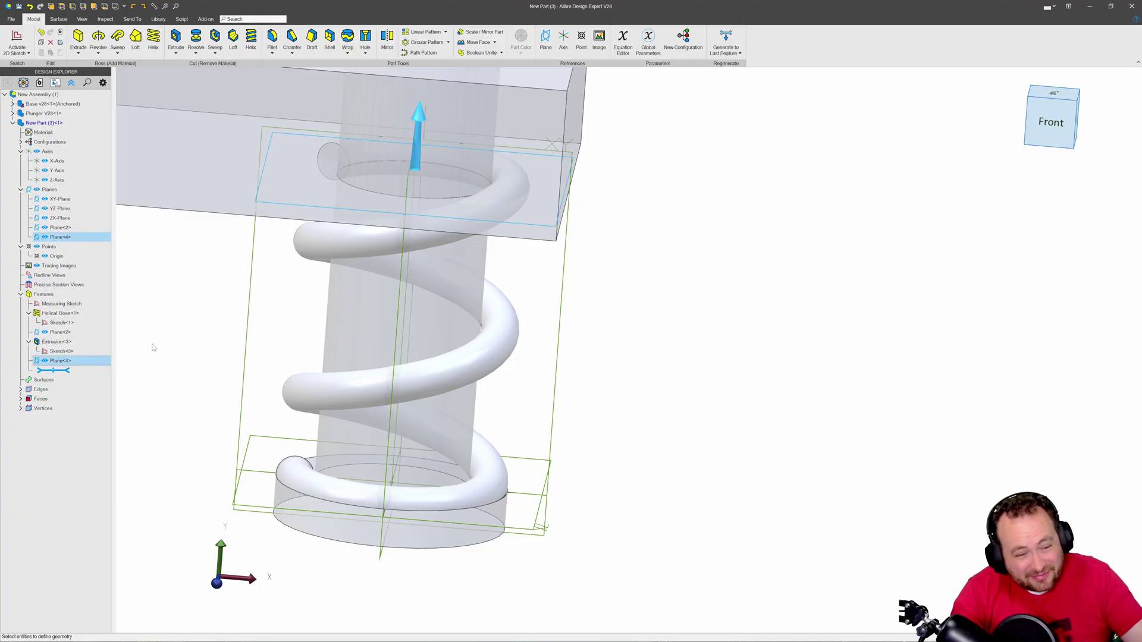
pyautogui.click(16, 40)
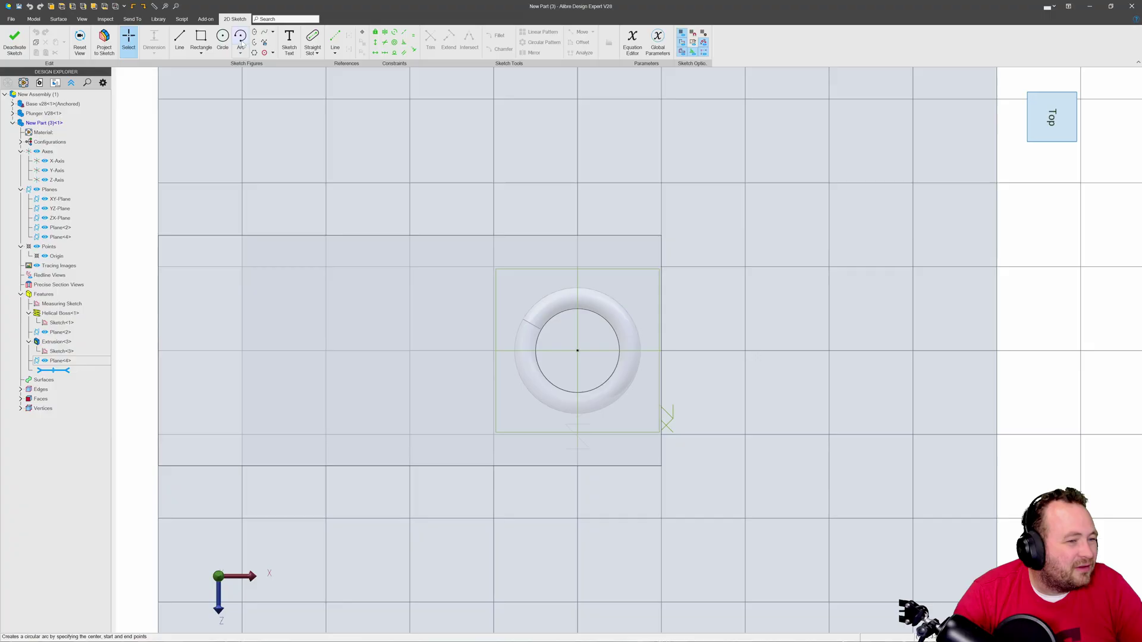
pyautogui.click(223, 40)
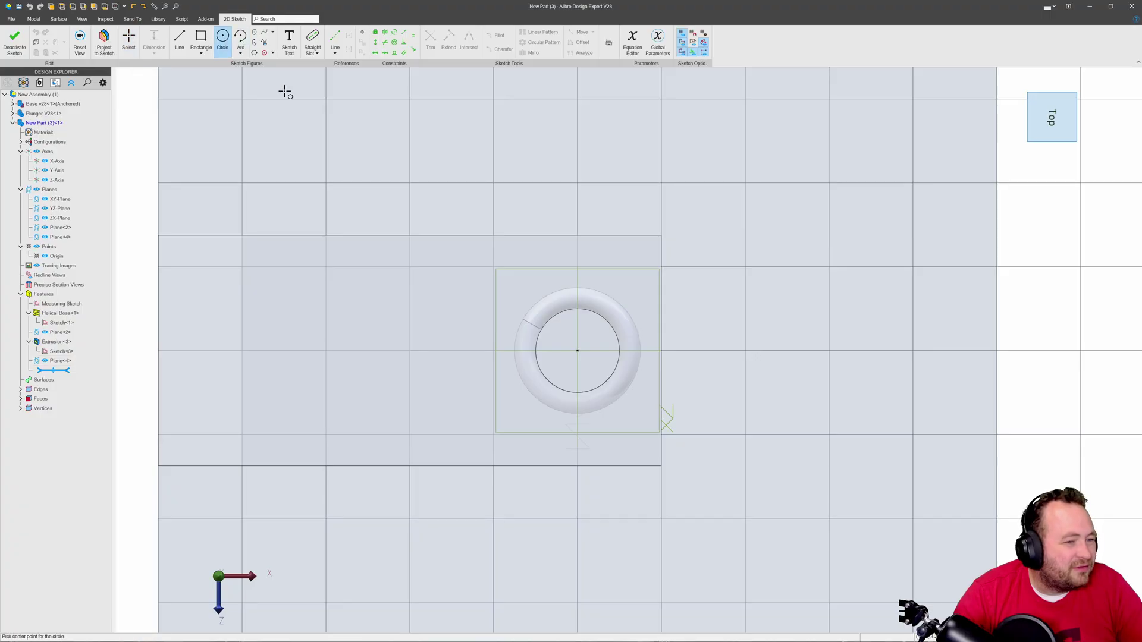
pyautogui.click(577, 351)
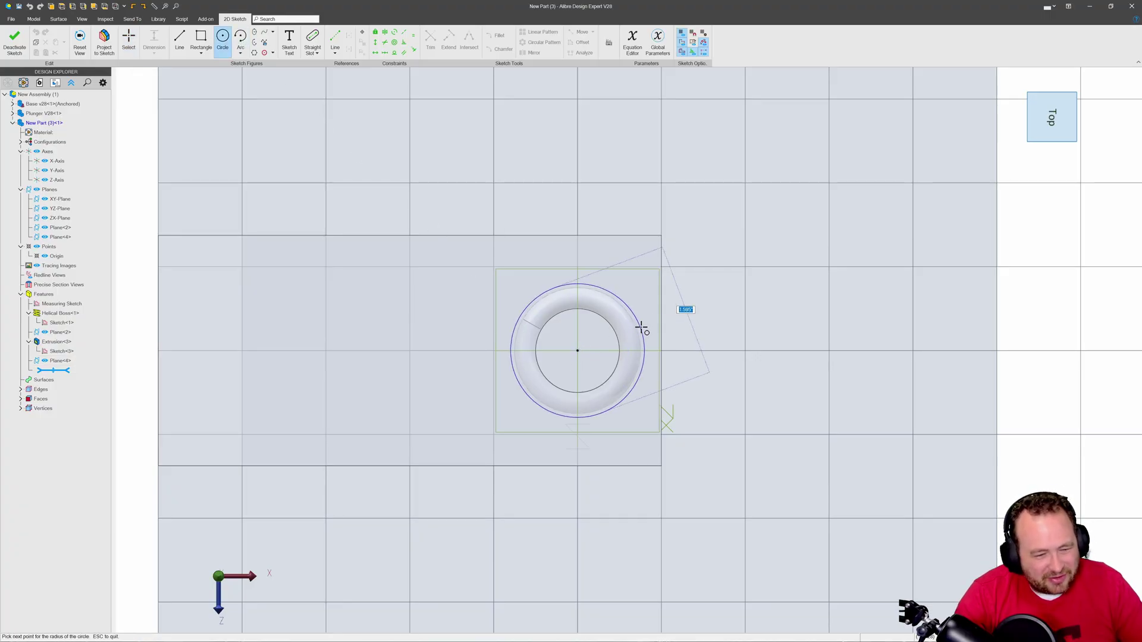
pyautogui.click(640, 327)
# Dimension the new circle's diameter at 1.75" and finish the upper-plane sketch
pyautogui.click(719, 307)
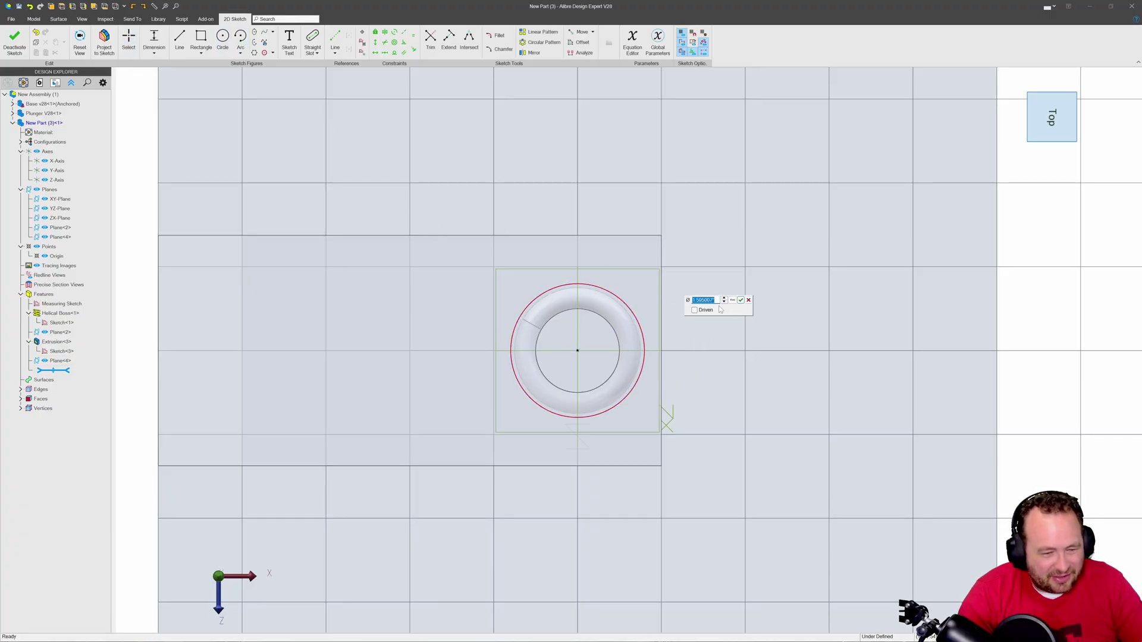
pyautogui.write('1.75')
pyautogui.press('Return')
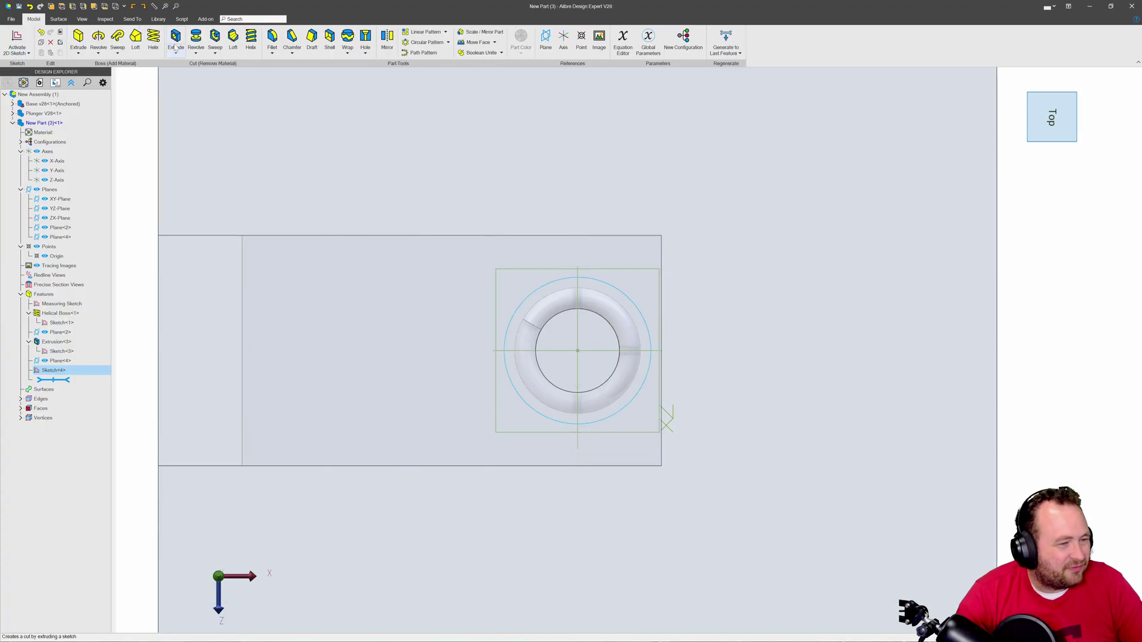
# Cut the spring's upper end flat with an unreversed Extrude Cut of the circle, To Depth at 5", and return to the assembly
pyautogui.click(178, 36)
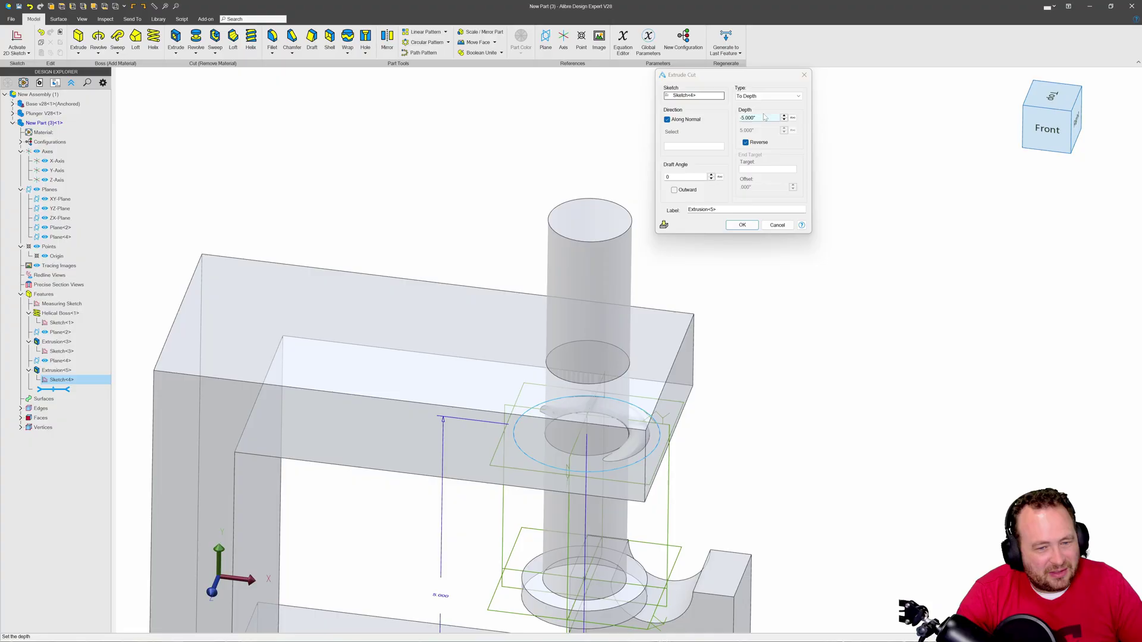
pyautogui.click(746, 144)
pyautogui.press('Return')
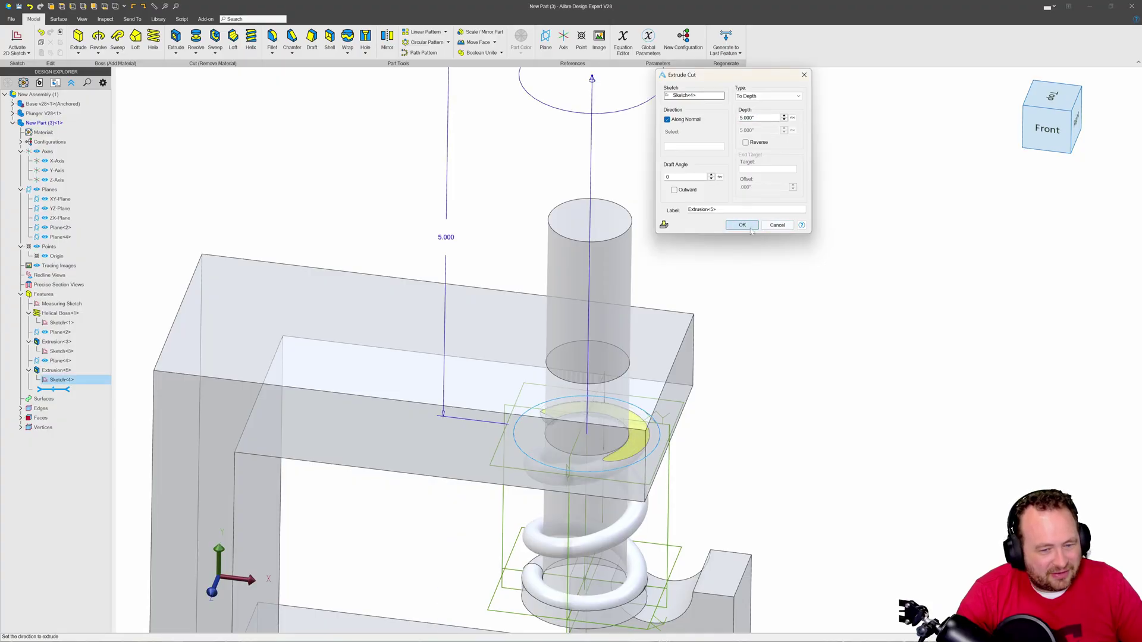
pyautogui.scroll(-4, 737, 262)
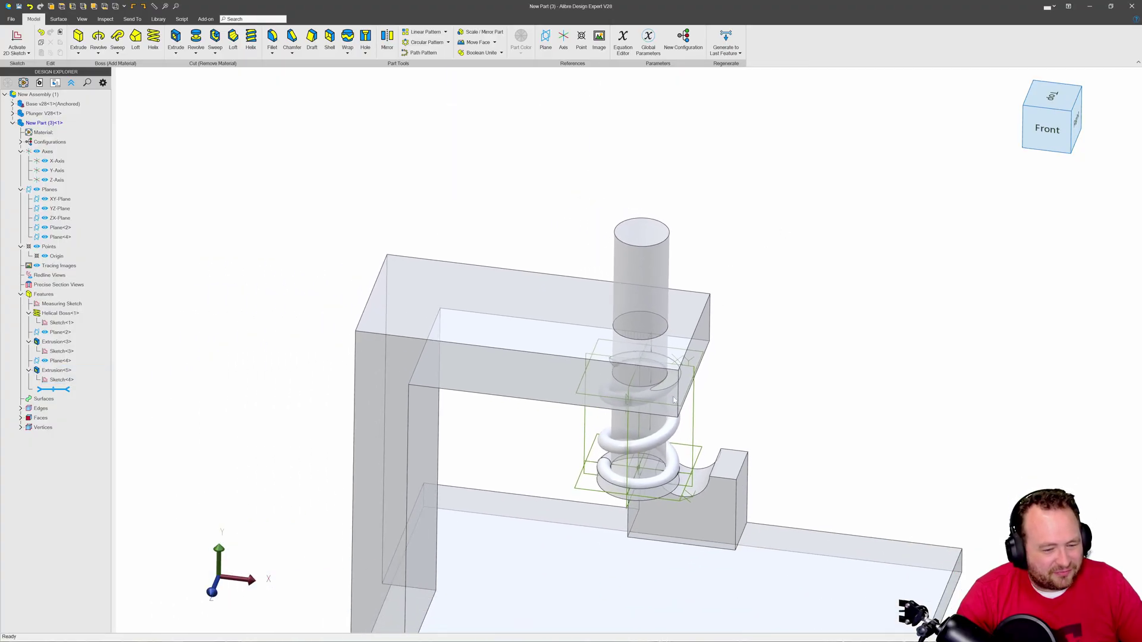
pyautogui.rightClick(59, 94)
pyautogui.click(98, 101)
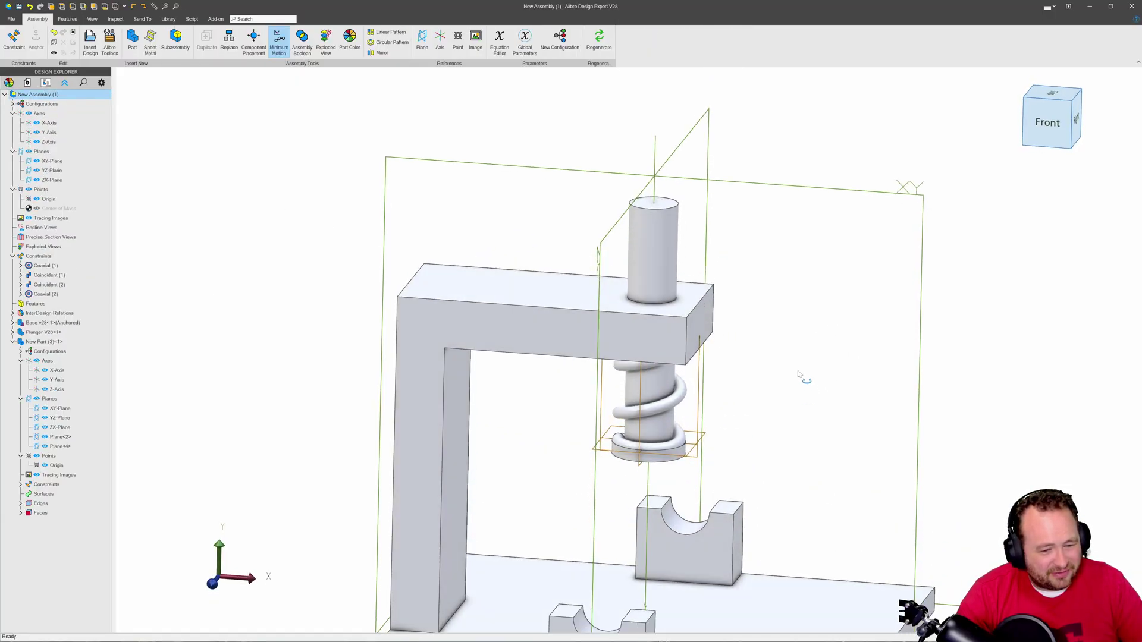
# Hide the spring part's reference geometry in the assembly
pyautogui.scroll(5, 743, 387)
pyautogui.scroll(3, 704, 413)
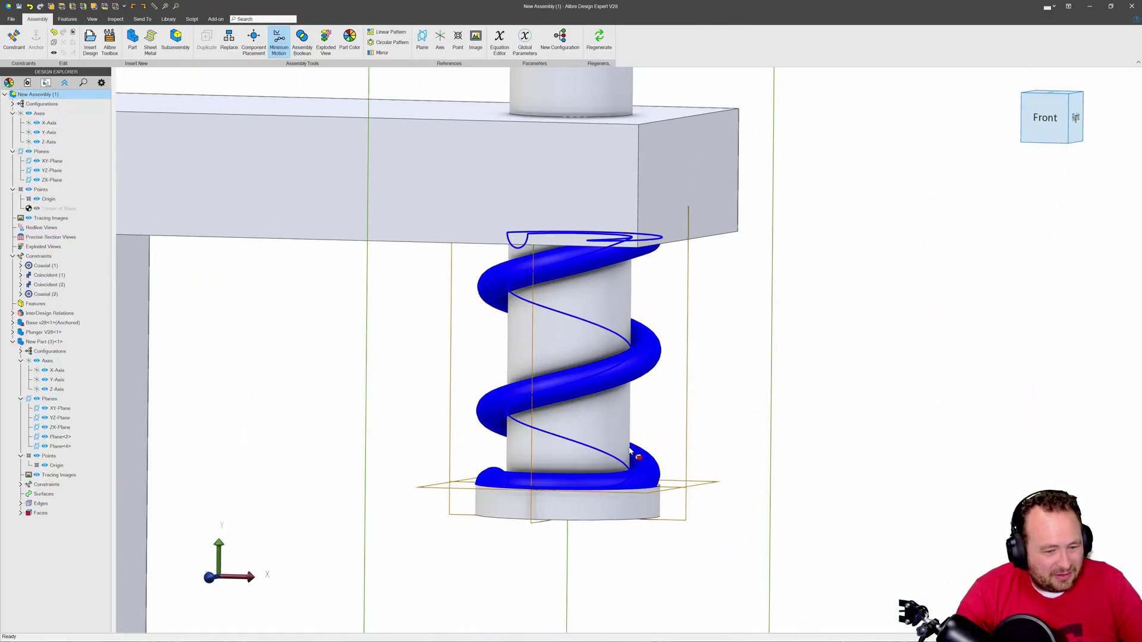
pyautogui.rightClick(580, 390)
pyautogui.click(620, 581)
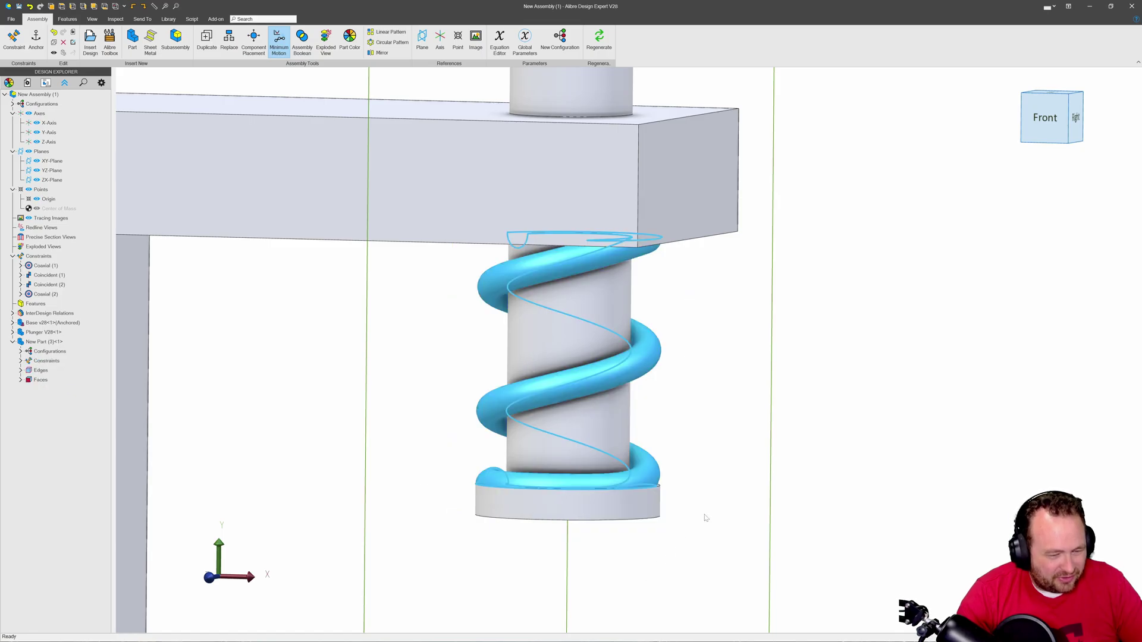
# Edit the spring part in place and set its color to red
pyautogui.rightClick(619, 373)
pyautogui.click(645, 386)
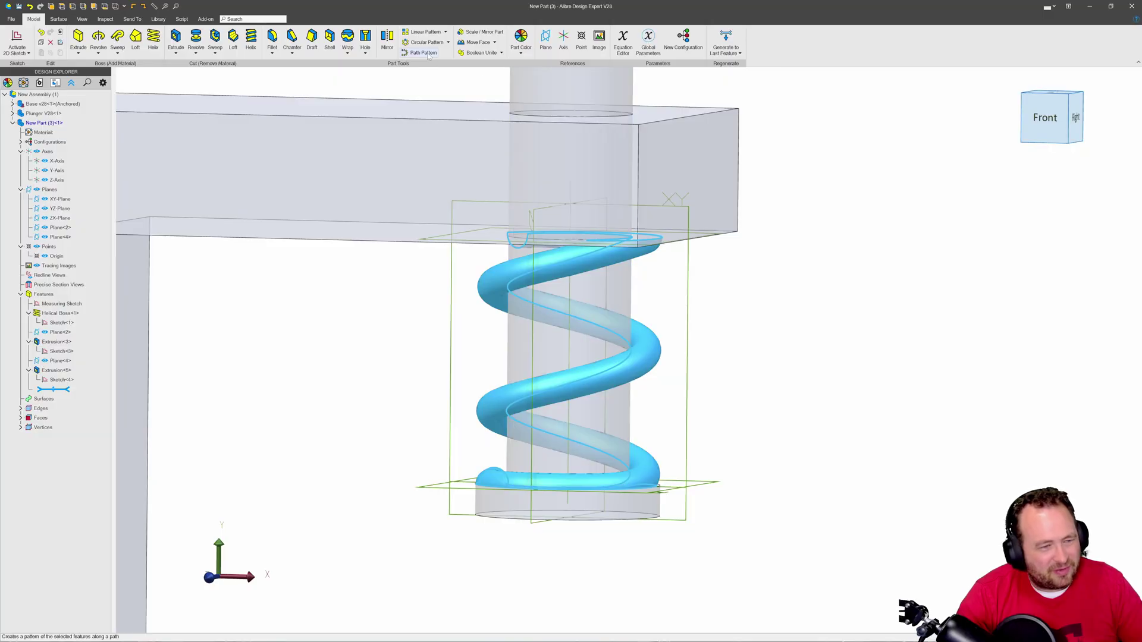
pyautogui.click(521, 40)
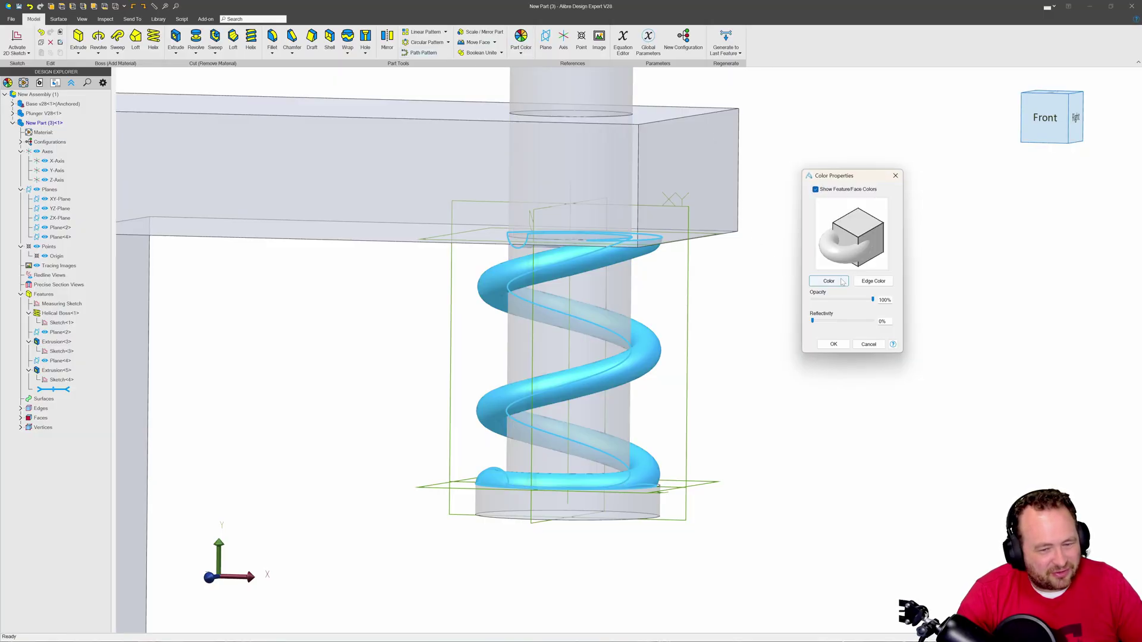
pyautogui.click(842, 282)
pyautogui.click(480, 202)
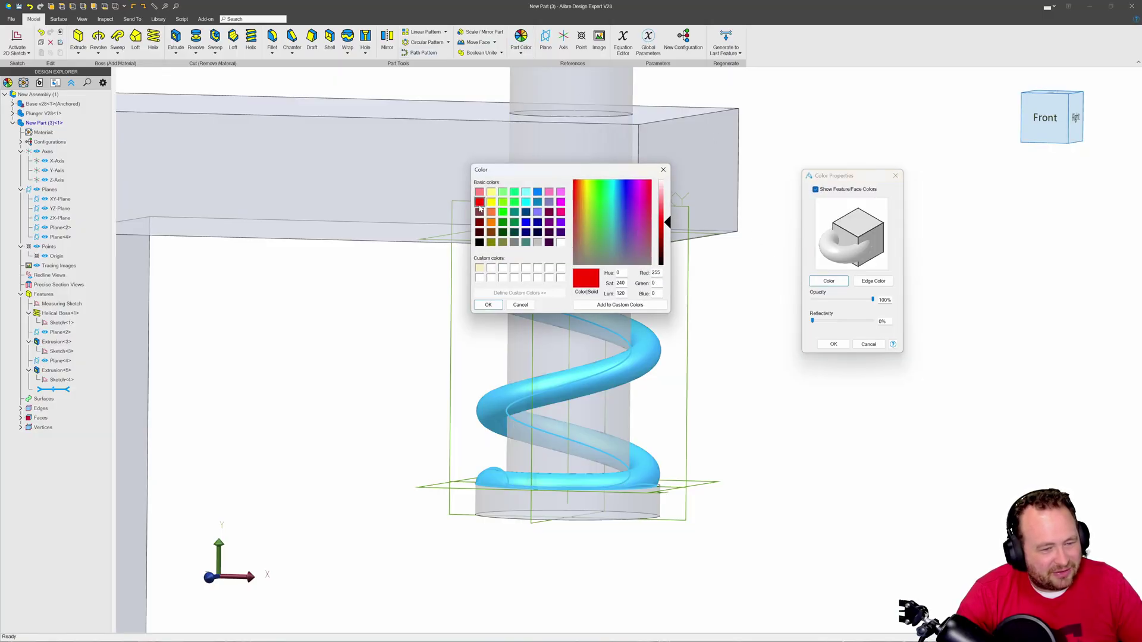
pyautogui.click(488, 305)
pyautogui.click(833, 344)
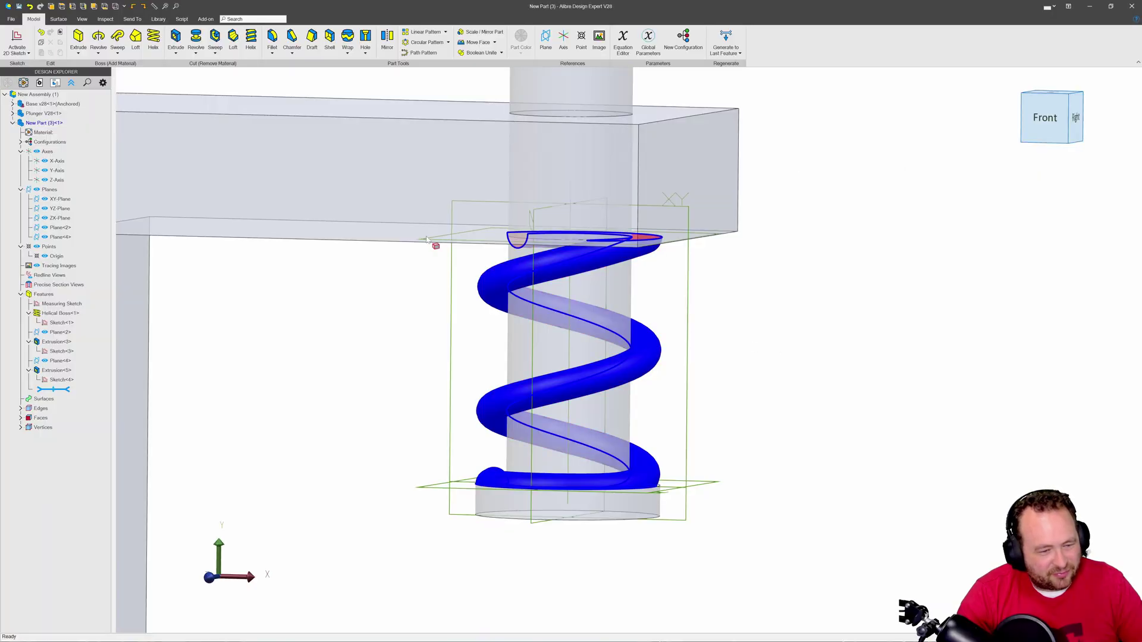
# Return to the assembly, start saving it, and name the new part file Dynamic Spring V28
pyautogui.click(119, 174)
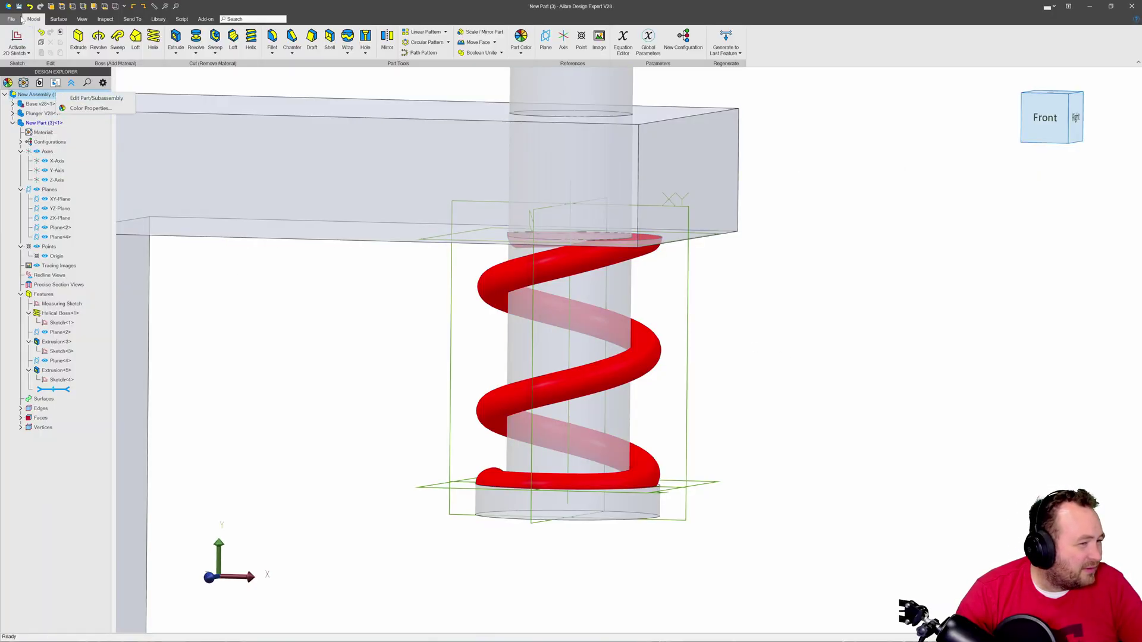
pyautogui.click(95, 97)
pyautogui.hotkey('ctrl', 's')
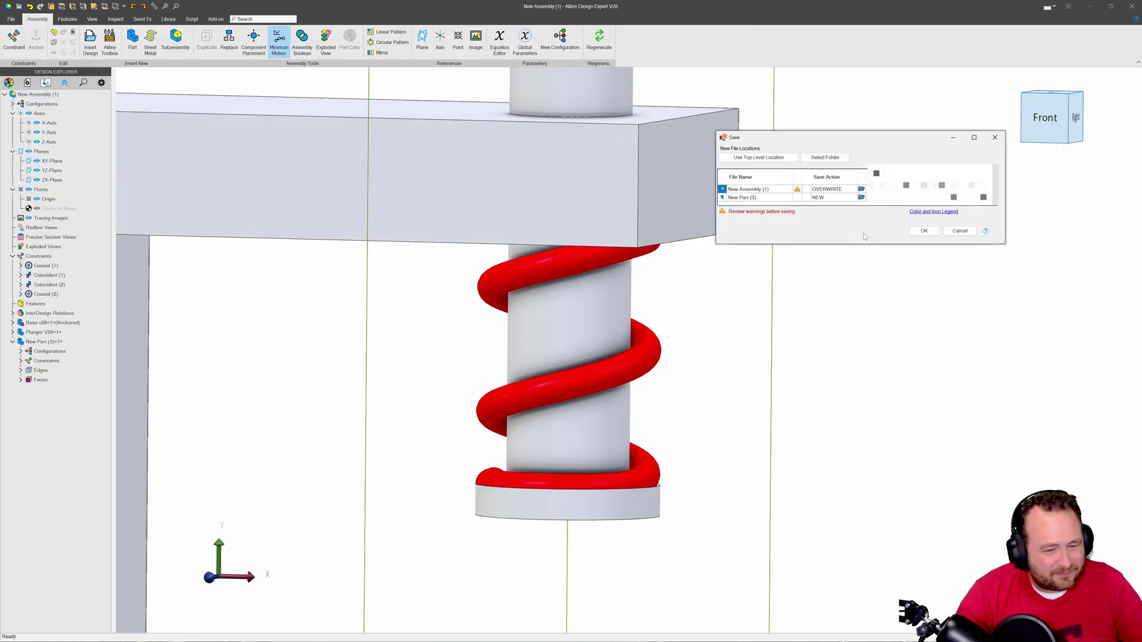
pyautogui.doubleClick(770, 196)
pyautogui.press('BackSpace')
pyautogui.press('BackSpace')
pyautogui.press('BackSpace')
pyautogui.press('BackSpace')
pyautogui.press('BackSpace')
pyautogui.press('BackSpace')
pyautogui.press('BackSpace')
pyautogui.press('BackSpace')
pyautogui.press('BackSpace')
pyautogui.press('BackSpace')
pyautogui.press('BackSpace')
pyautogui.write('Dynamic Spring V28')
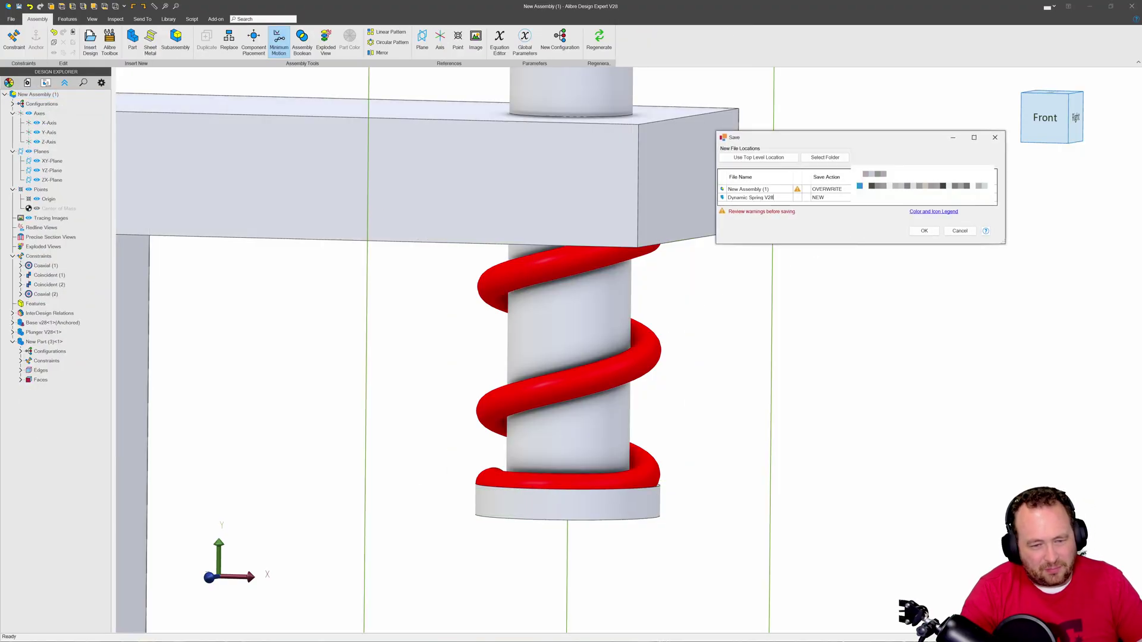
# Name the assembly file Dynamic Spring Assy and complete the save
pyautogui.doubleClick(785, 189)
pyautogui.moveTo(785, 190); pyautogui.dragTo(727, 189)
pyautogui.write('Dynamic Spring As')
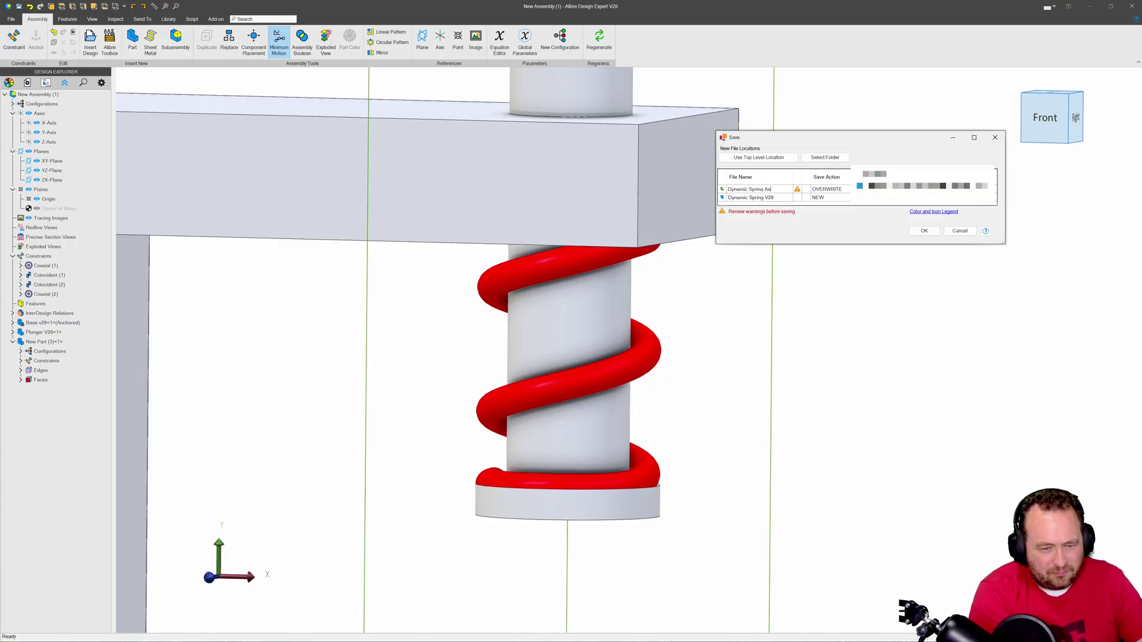
pyautogui.write('sy')
pyautogui.press('Return')
pyautogui.click(924, 231)
# Move the plunger up and down in the assembly to examine how the spring's height follows the gap
pyautogui.scroll(-2, 782, 331)
pyautogui.scroll(1, 796, 333)
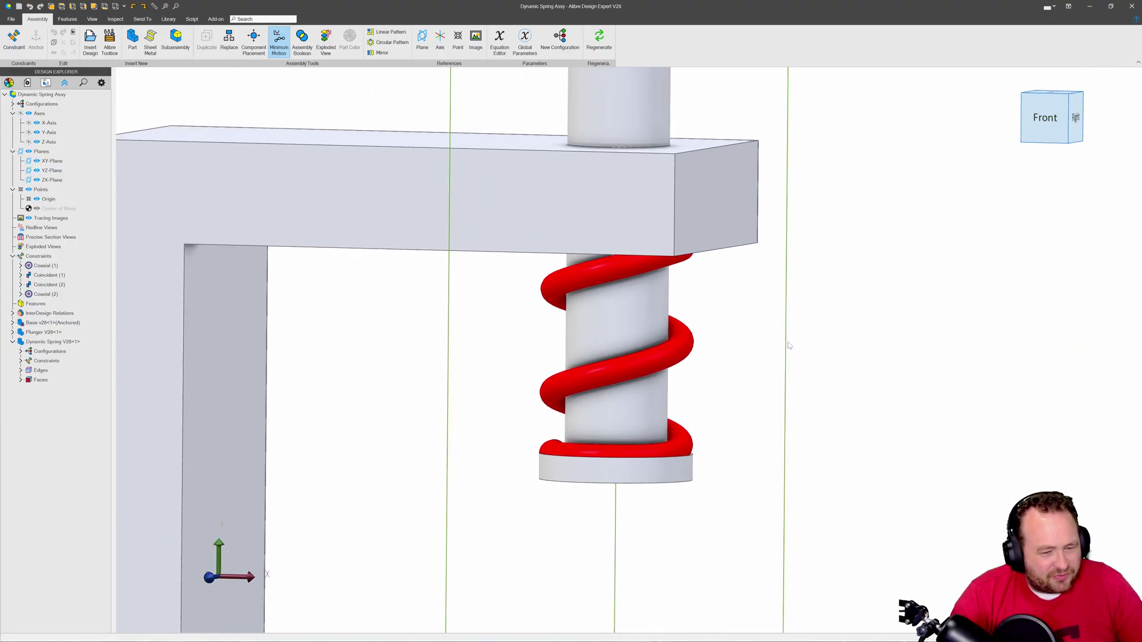
pyautogui.moveTo(641, 470); pyautogui.dragTo(646, 406)
pyautogui.moveTo(732, 431); pyautogui.dragTo(747, 421, button='middle')
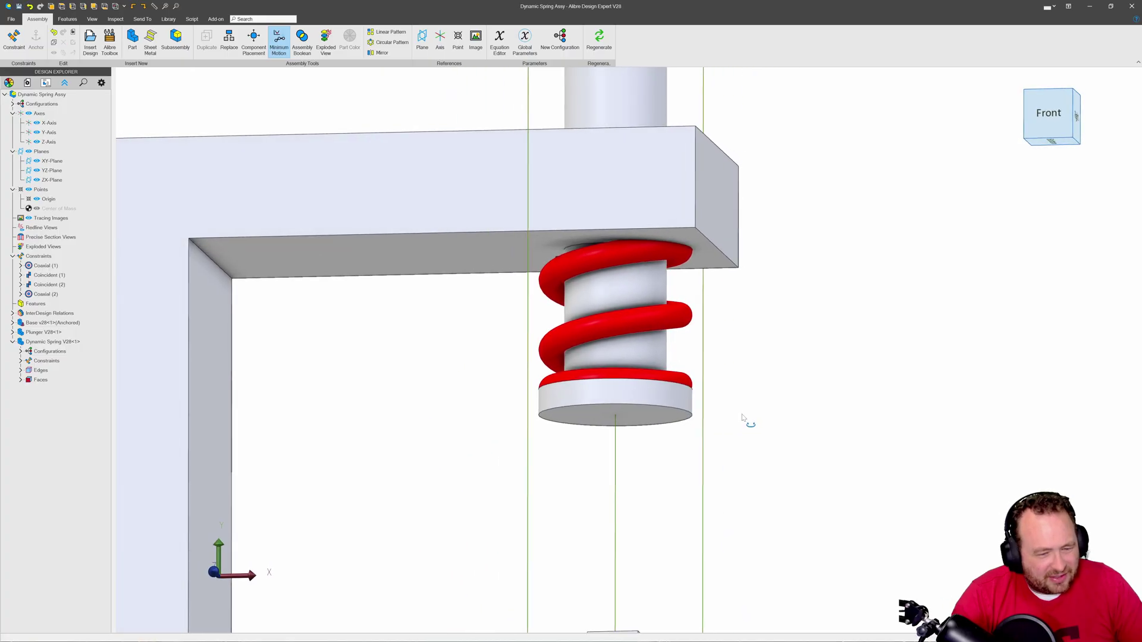
pyautogui.scroll(2, 624, 363)
pyautogui.moveTo(612, 400); pyautogui.dragTo(630, 520)
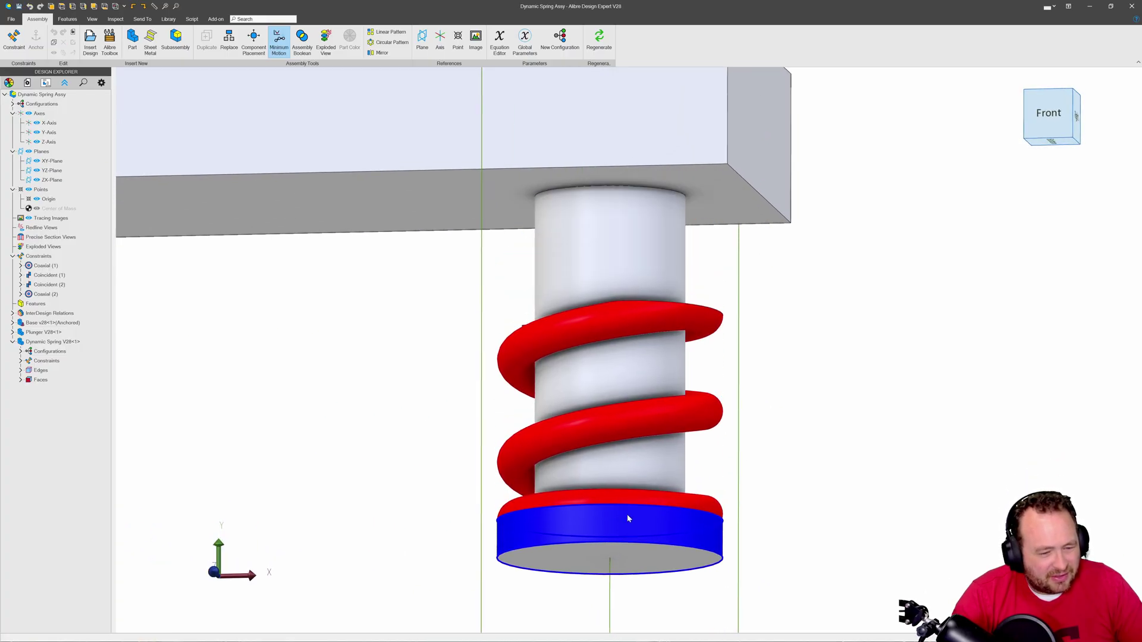
pyautogui.scroll(-2, 651, 424)
pyautogui.moveTo(661, 431)
pyautogui.mouseDown()
pyautogui.moveTo(663, 477)
pyautogui.moveTo(658, 387)
pyautogui.moveTo(651, 407)
pyautogui.moveTo(641, 356)
pyautogui.moveTo(654, 364)
pyautogui.moveTo(662, 436)
pyautogui.mouseUp()
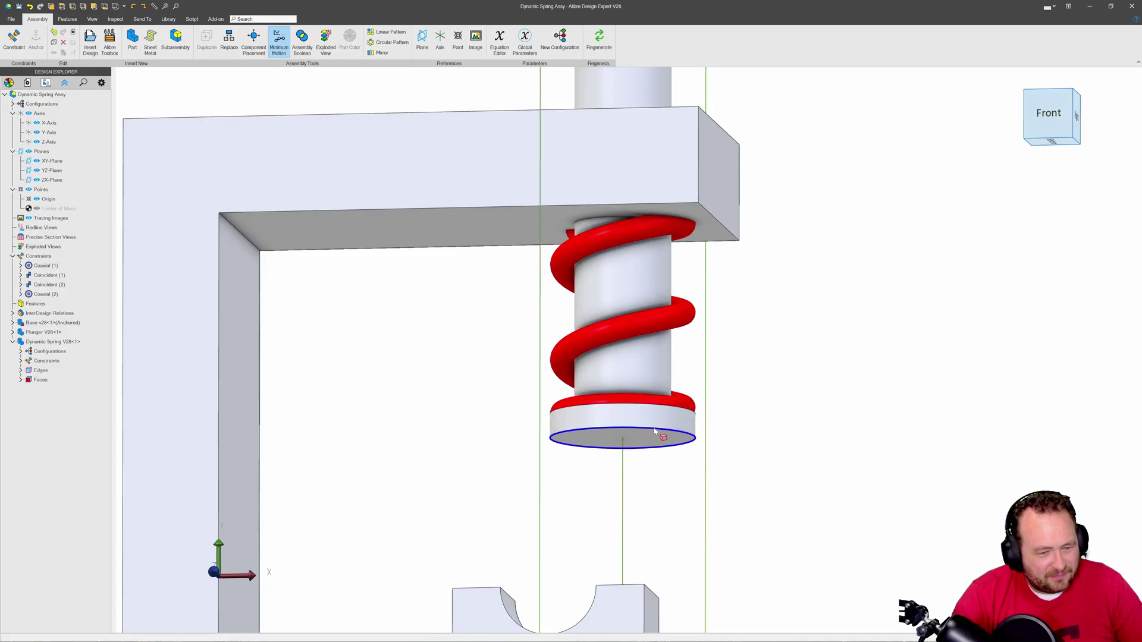
pyautogui.moveTo(666, 408); pyautogui.dragTo(638, 407, button='middle')
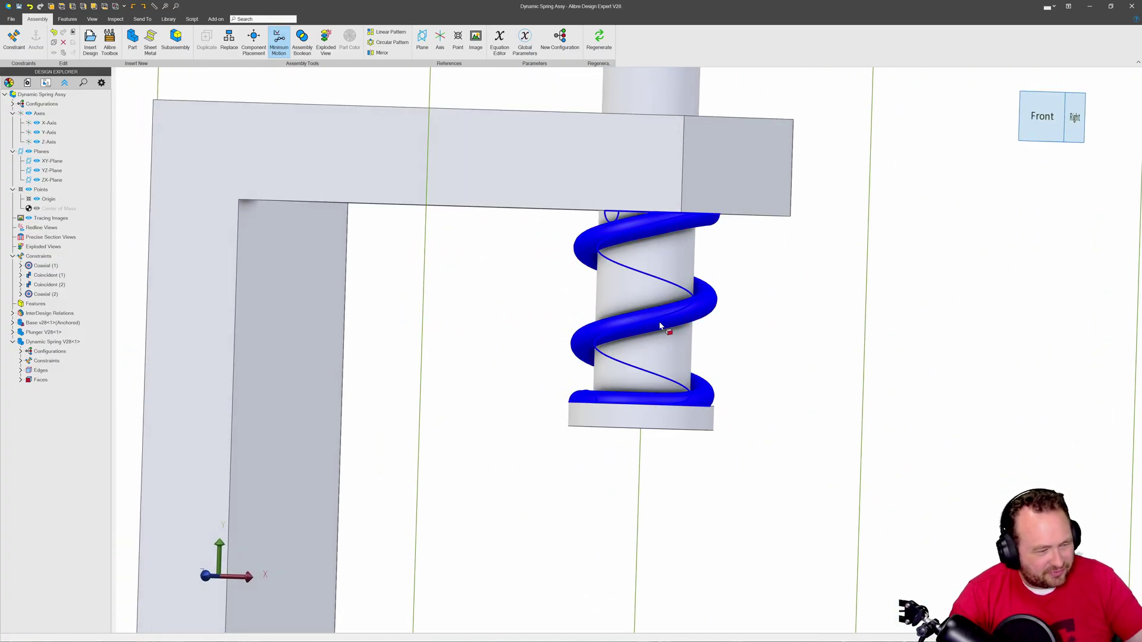
# Open the spring part's Measuring Sketch to examine the driven gap dimension, and return to the assembly
pyautogui.click(647, 375)
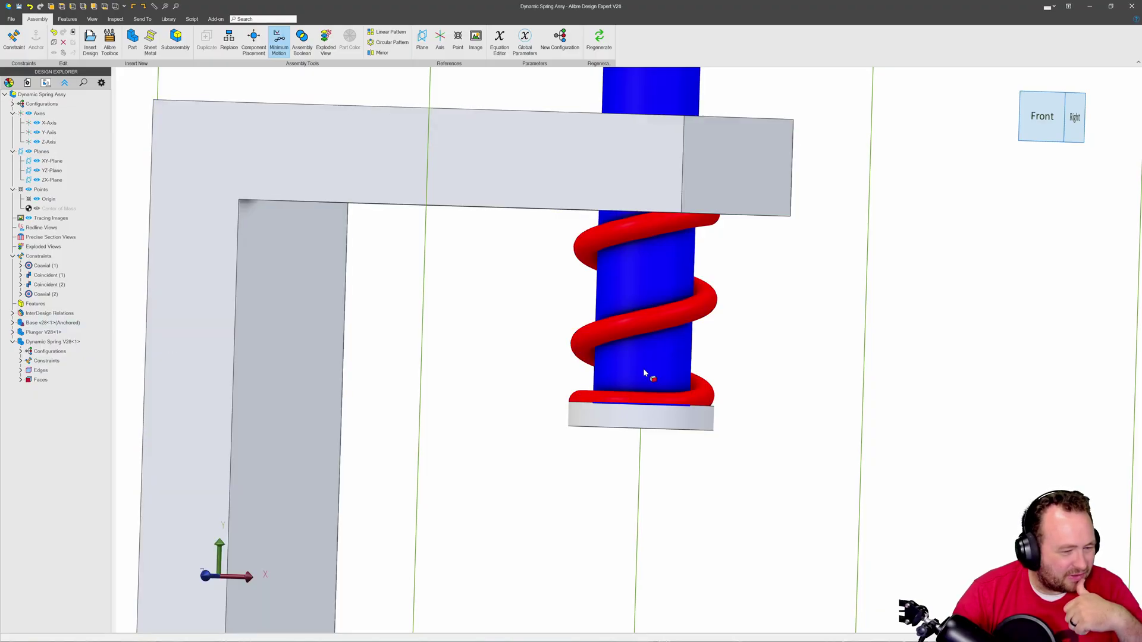
pyautogui.rightClick(658, 330)
pyautogui.click(696, 337)
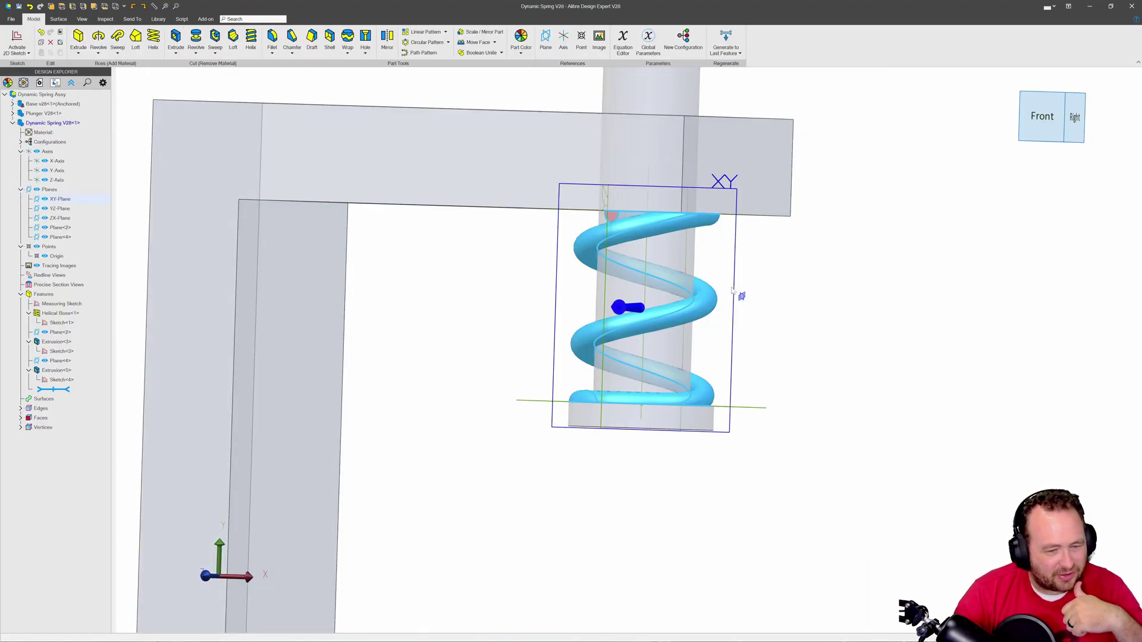
pyautogui.rightClick(62, 306)
pyautogui.click(84, 311)
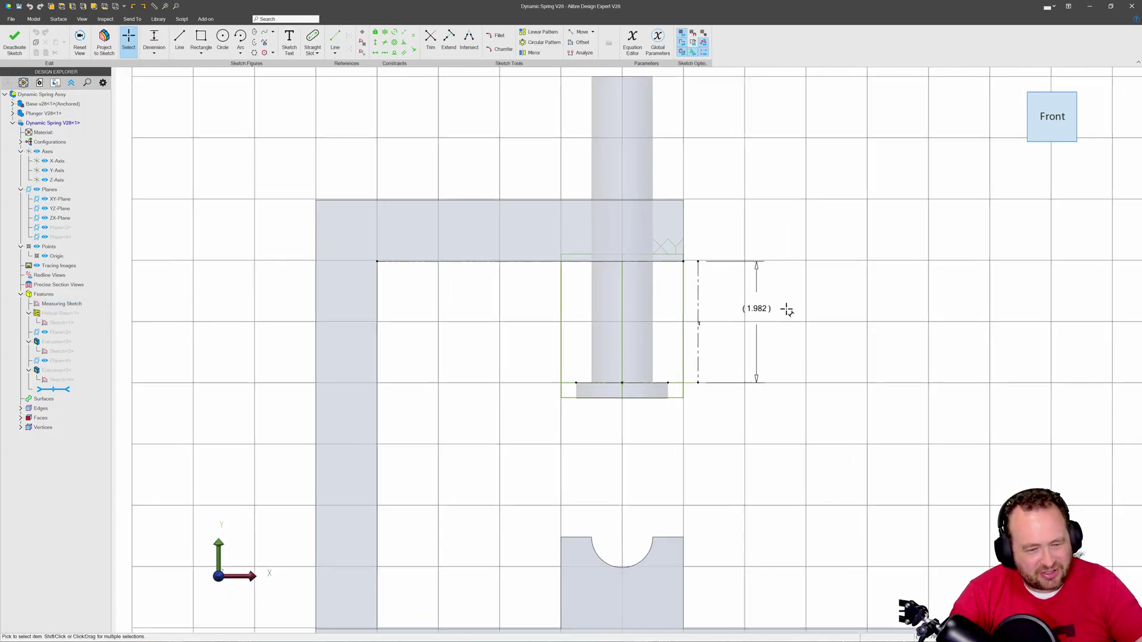
pyautogui.scroll(2, 779, 307)
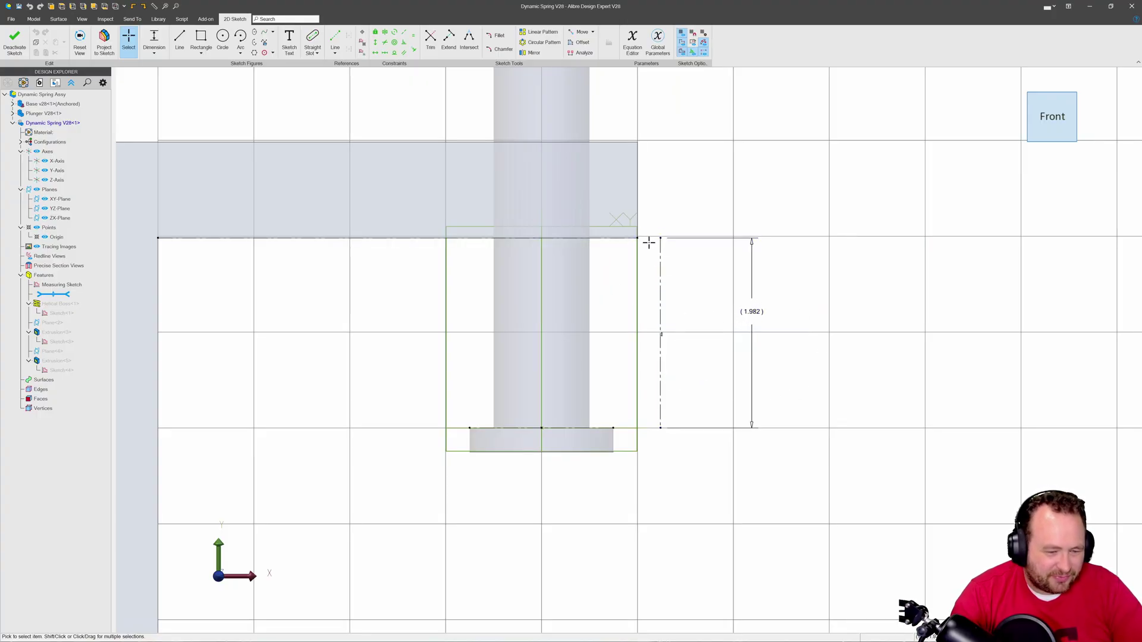
pyautogui.rightClick(55, 93)
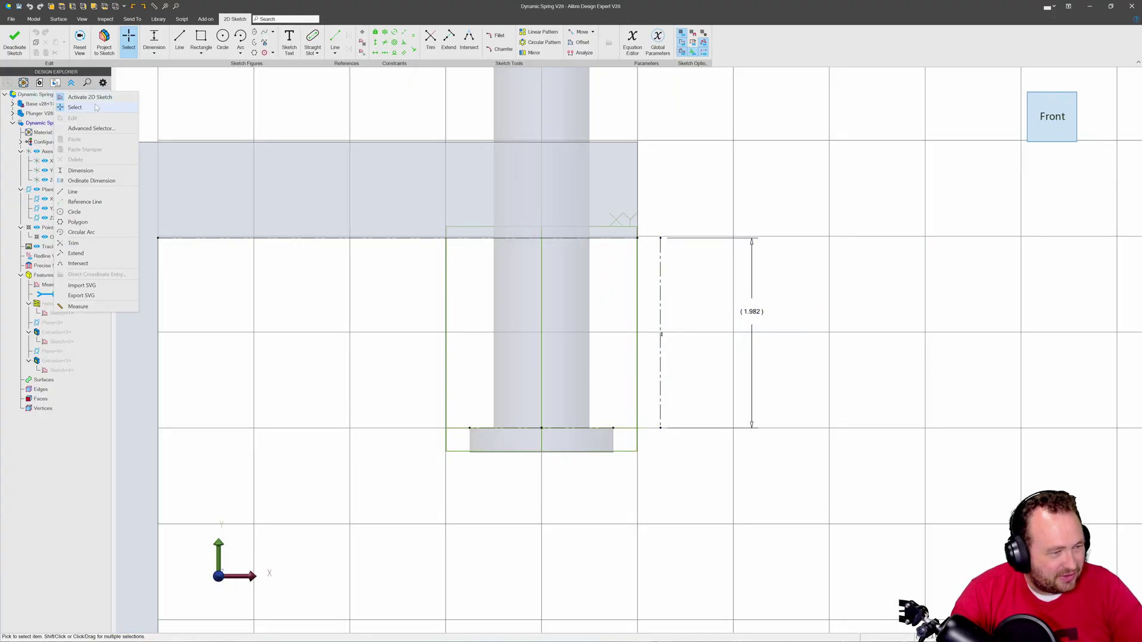
pyautogui.click(11, 45)
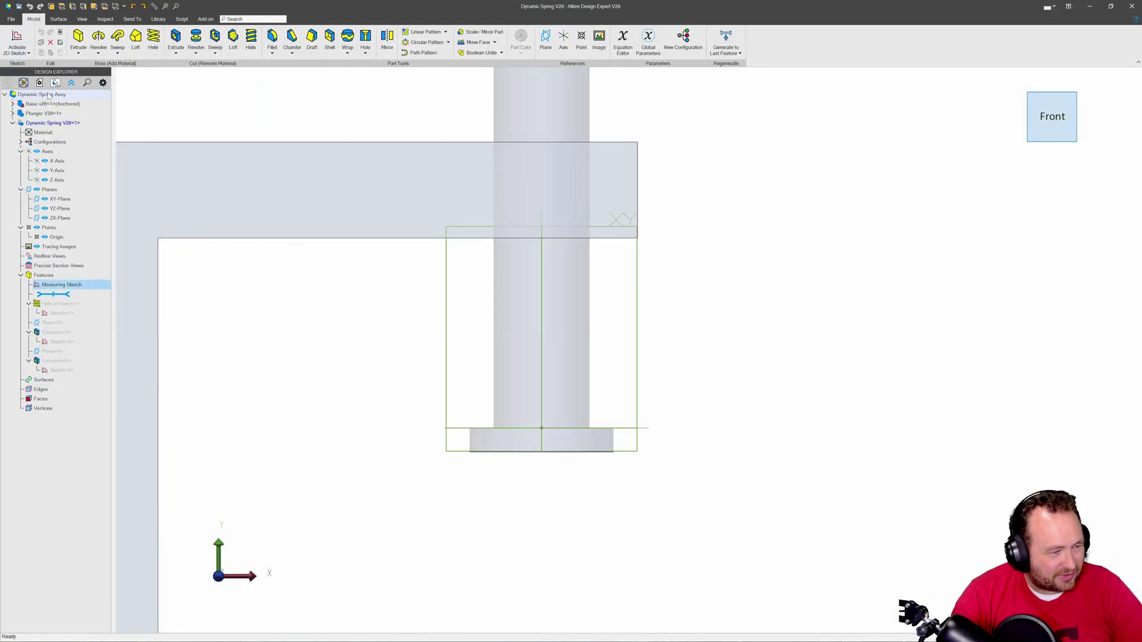
# Edit the spring part, restore its features through the last extrude cut, return to the assembly and move the plunger
pyautogui.click(563, 347)
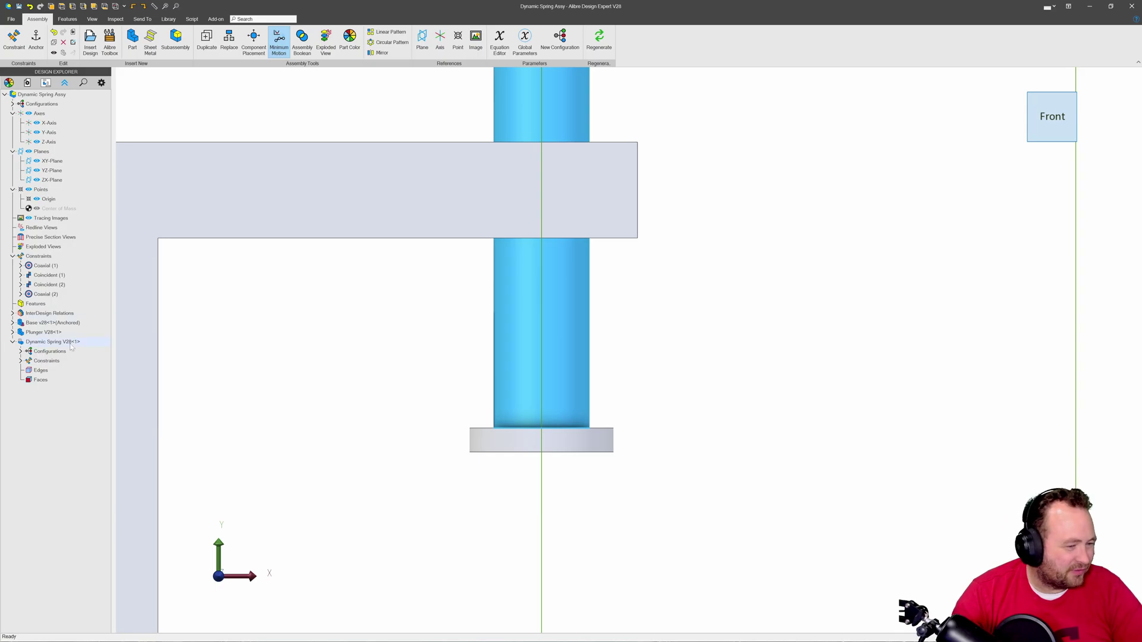
pyautogui.rightClick(71, 344)
pyautogui.click(96, 350)
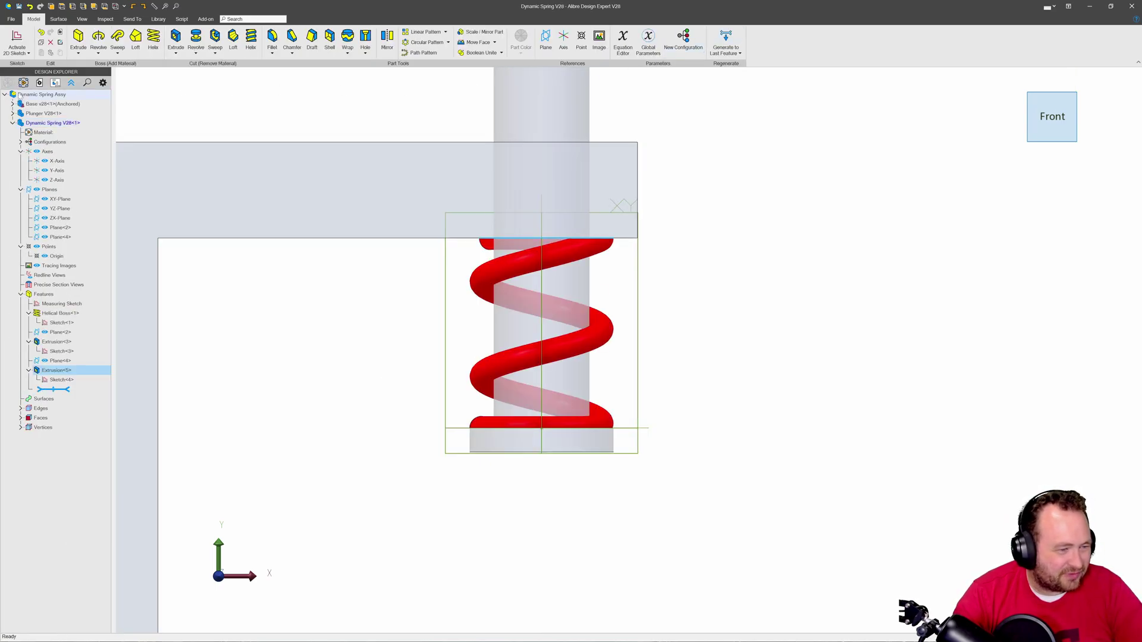
pyautogui.click(83, 102)
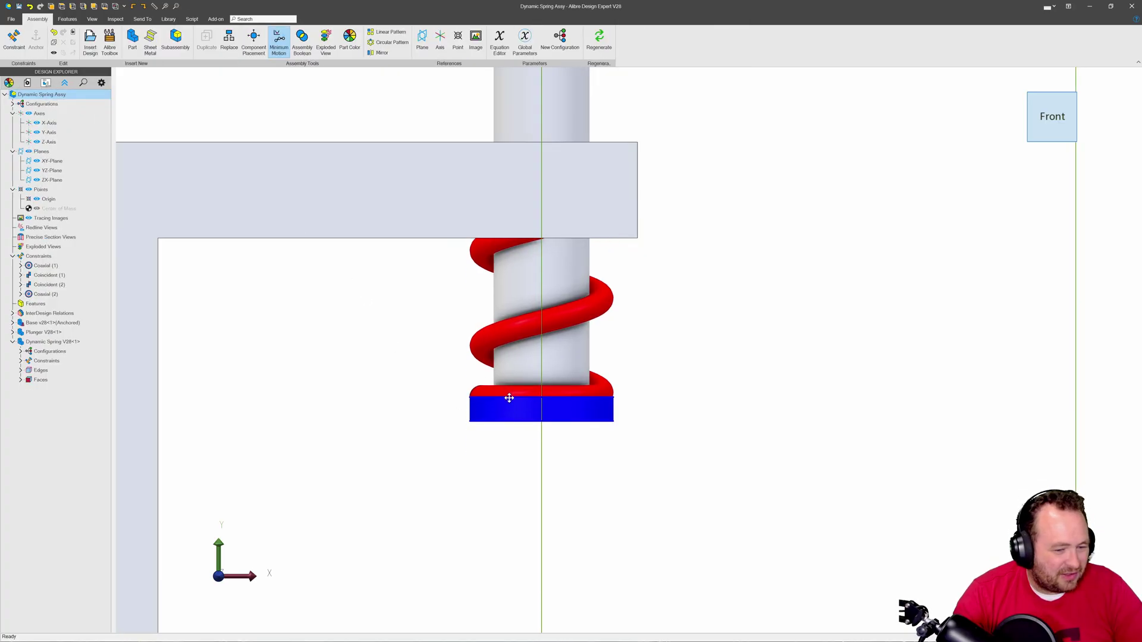
pyautogui.moveTo(523, 375); pyautogui.dragTo(510, 421)
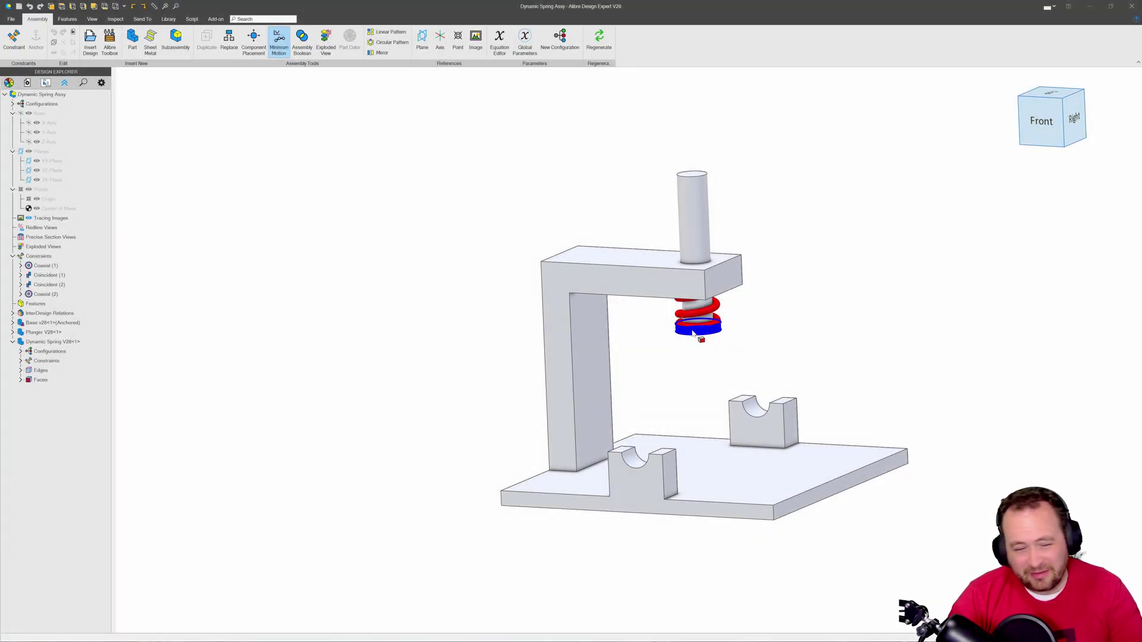
# Move the plunger down and examine the spring from below and from the front against the arm
pyautogui.scroll(3, 667, 199)
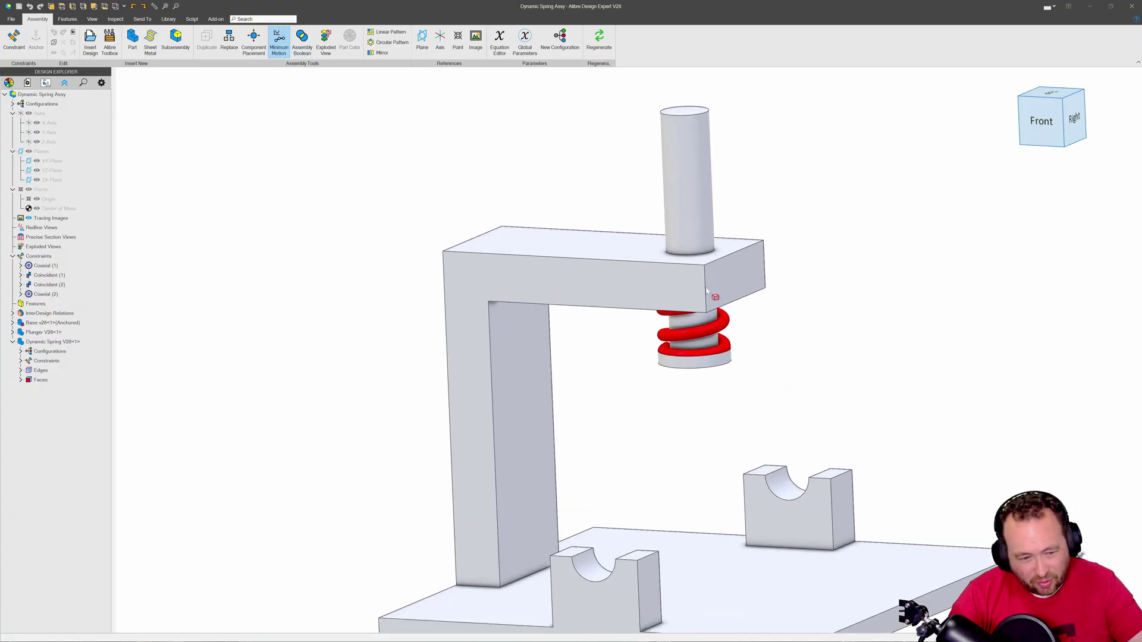
pyautogui.moveTo(678, 195); pyautogui.dragTo(686, 293)
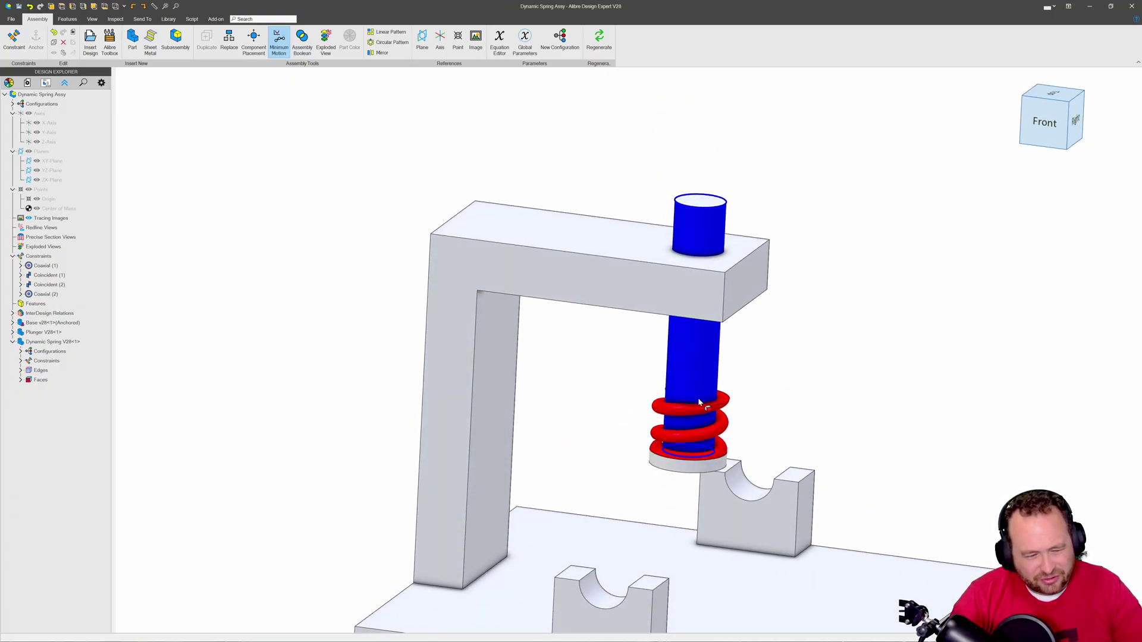
pyautogui.moveTo(700, 402); pyautogui.dragTo(684, 368)
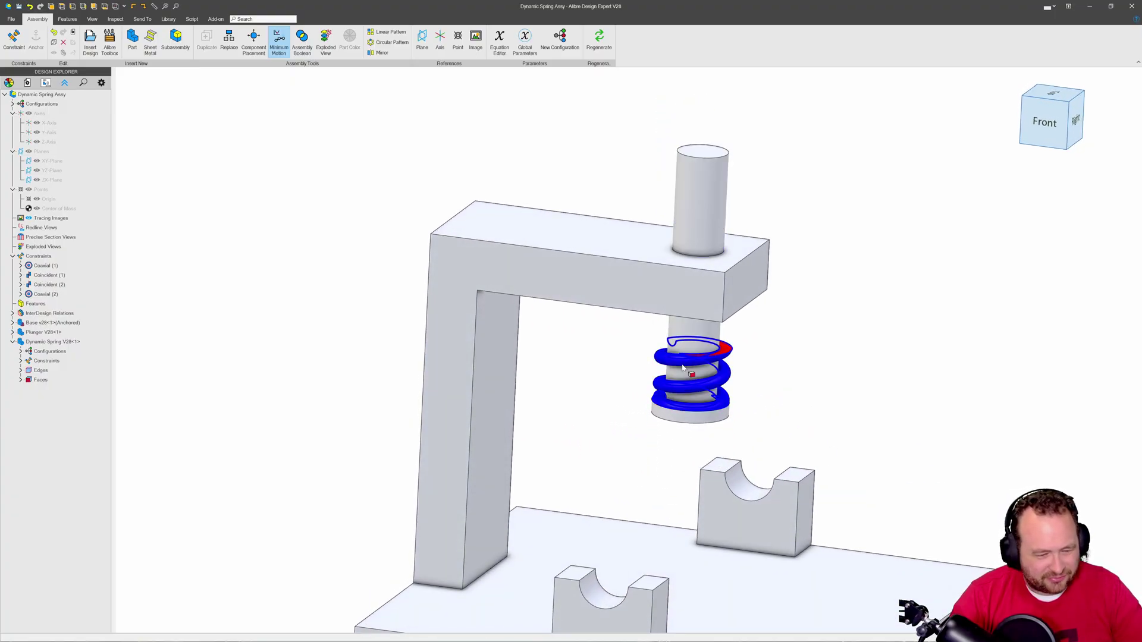
# Edit the spring part in place, open its Measuring Sketch to check the driven gap dimension, and return to the assembly
pyautogui.rightClick(683, 368)
pyautogui.click(707, 382)
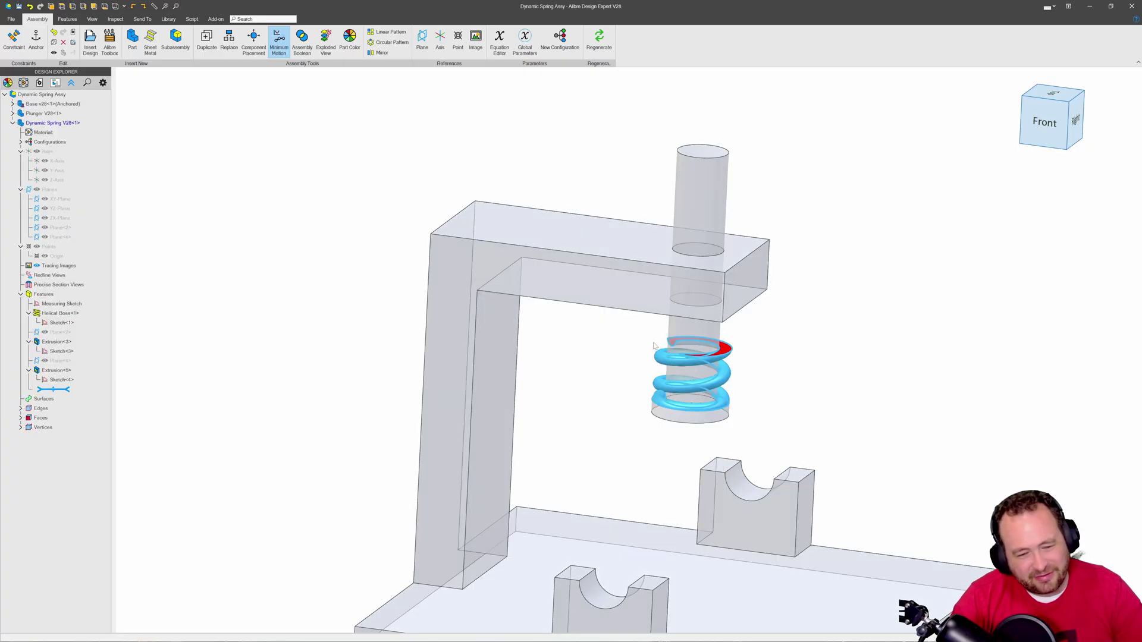
pyautogui.rightClick(68, 306)
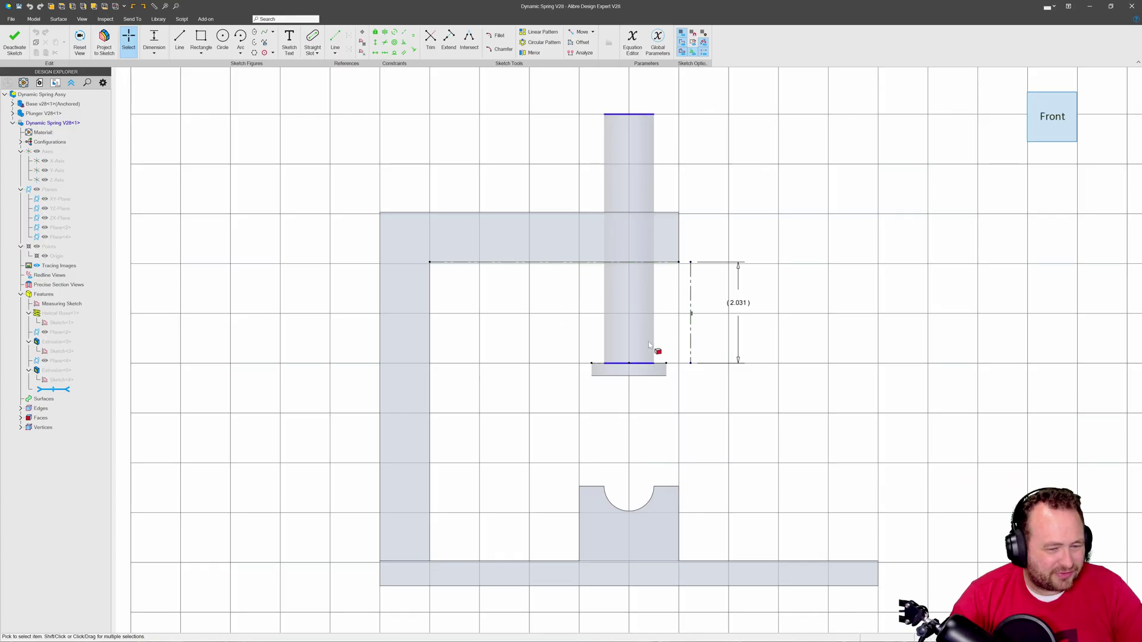
pyautogui.click(20, 35)
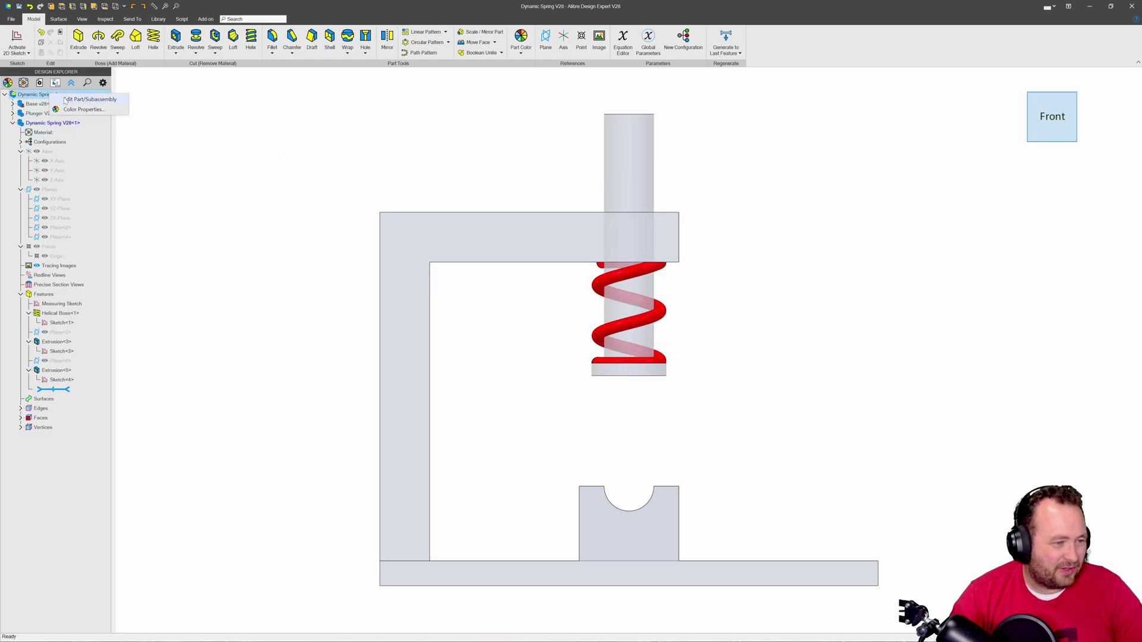
pyautogui.click(65, 99)
# Move the plunger down, up and partway down again to check the spring's response in an angled view
pyautogui.moveTo(606, 173); pyautogui.dragTo(633, 236)
pyautogui.moveTo(641, 177); pyautogui.dragTo(643, 98)
pyautogui.moveTo(773, 298); pyautogui.dragTo(730, 321, button='middle')
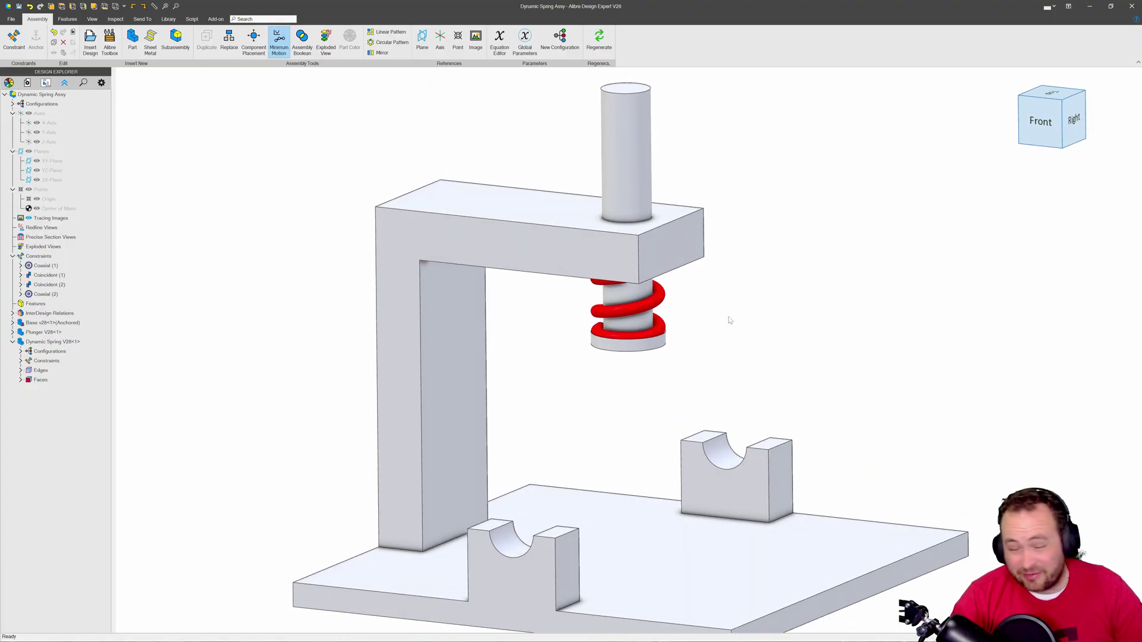
pyautogui.moveTo(637, 188); pyautogui.dragTo(637, 227)
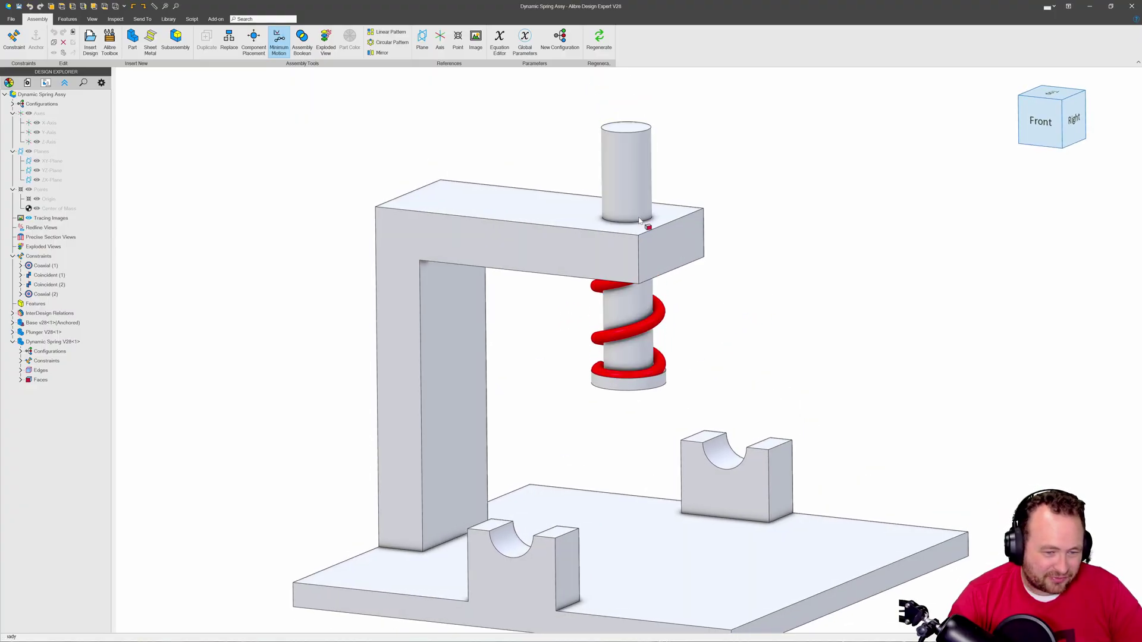
# Select the half-round face of the rear support block, followed by the one on the front support block
pyautogui.click(718, 450)
pyautogui.click(515, 545)
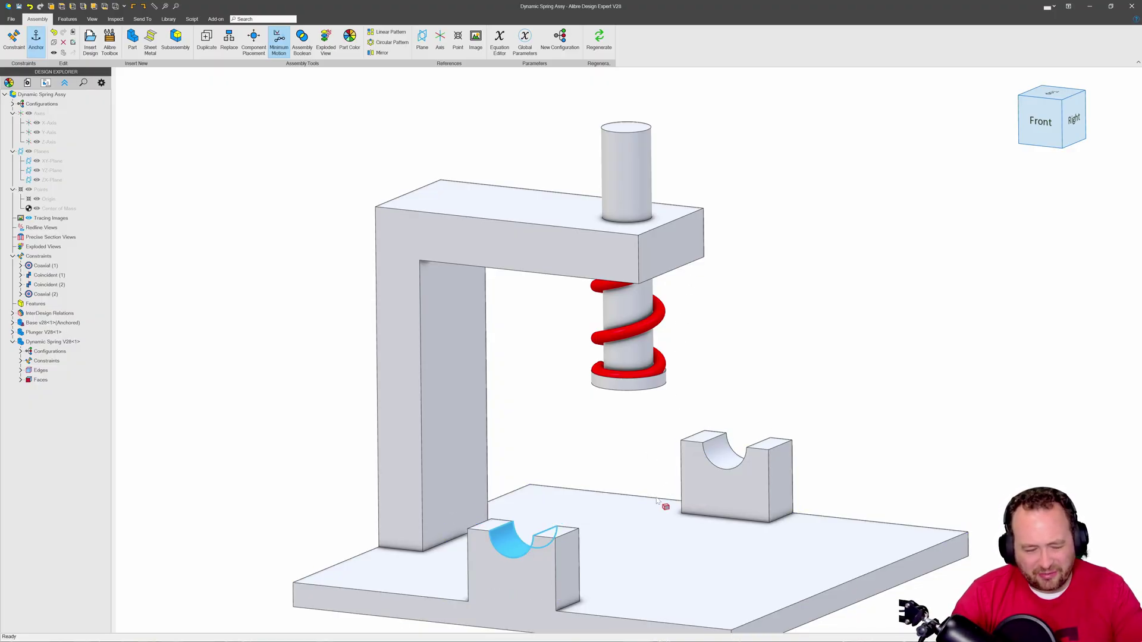